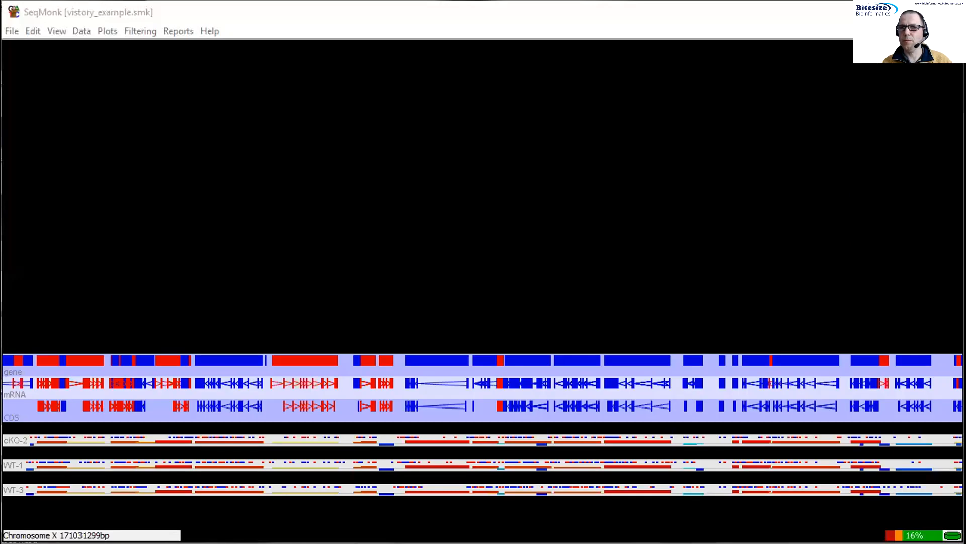
Enlarge the data track area and bring the region around 36.1 Mb on chromosome 12 into view
click(513, 102)
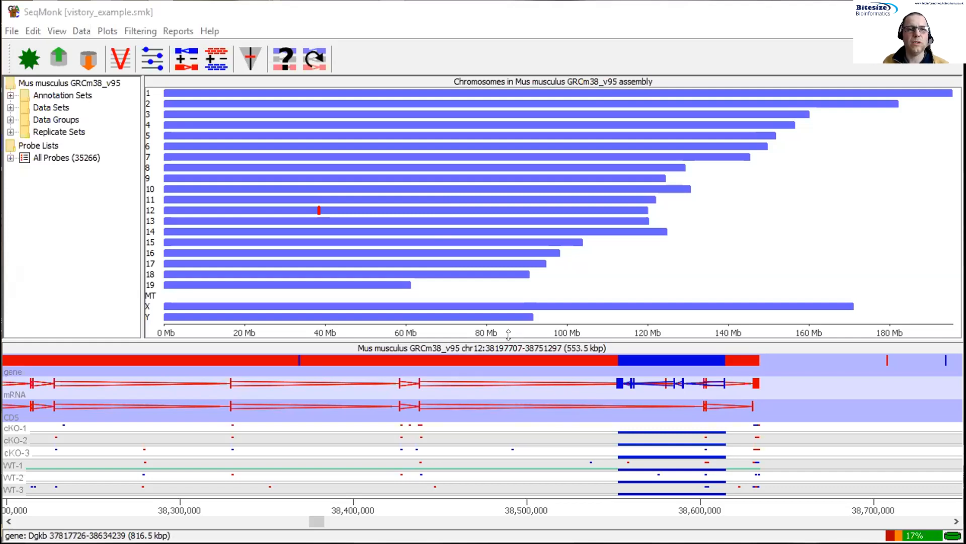
drag(509, 335, 530, 242)
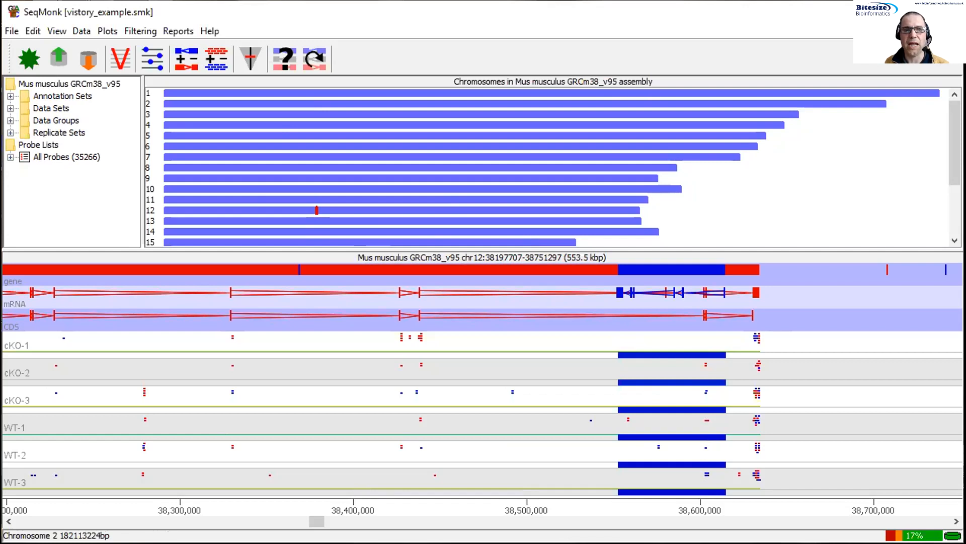
key(alt+Tab)
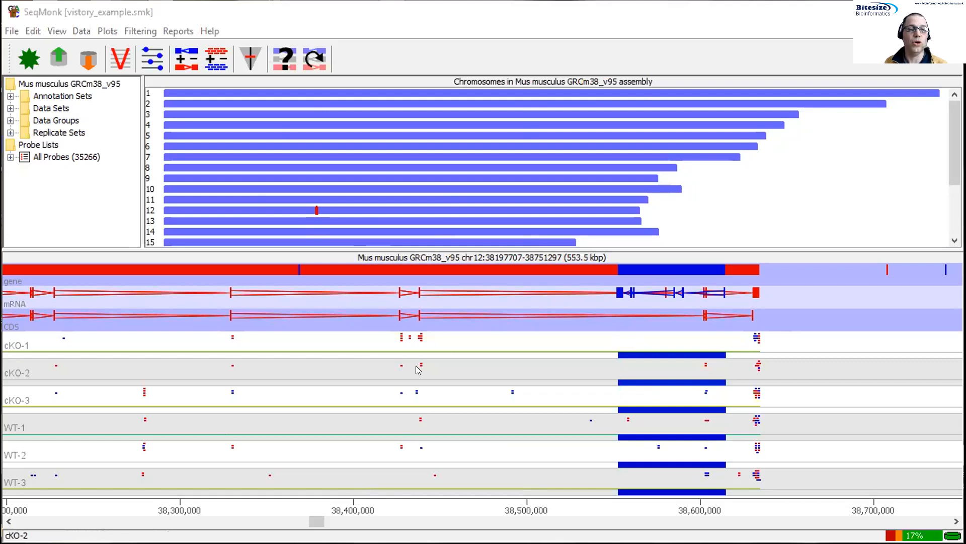
scroll(416, 365, down, 4)
drag(354, 372, 430, 376)
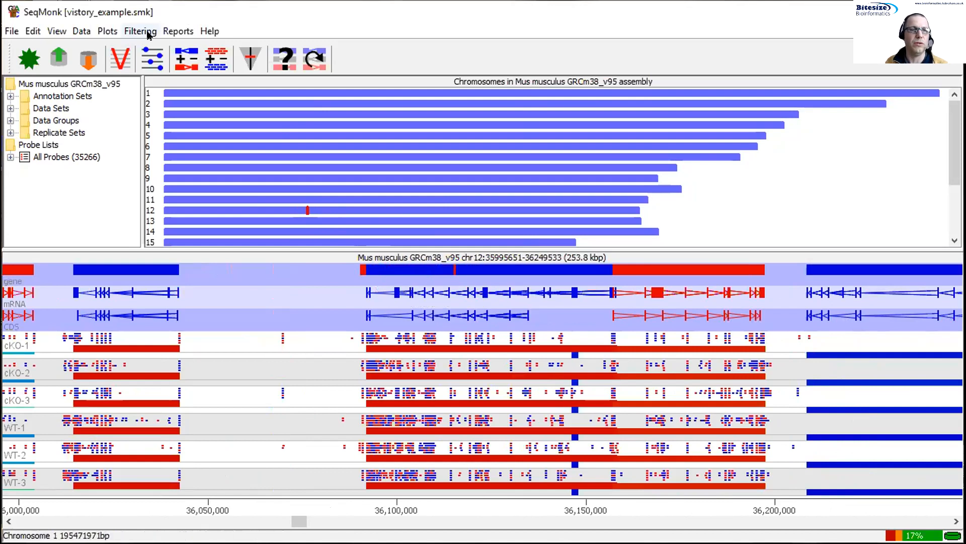
View a scatter plot of All Probes comparing cKO against WT, and close it after inspection
click(105, 32)
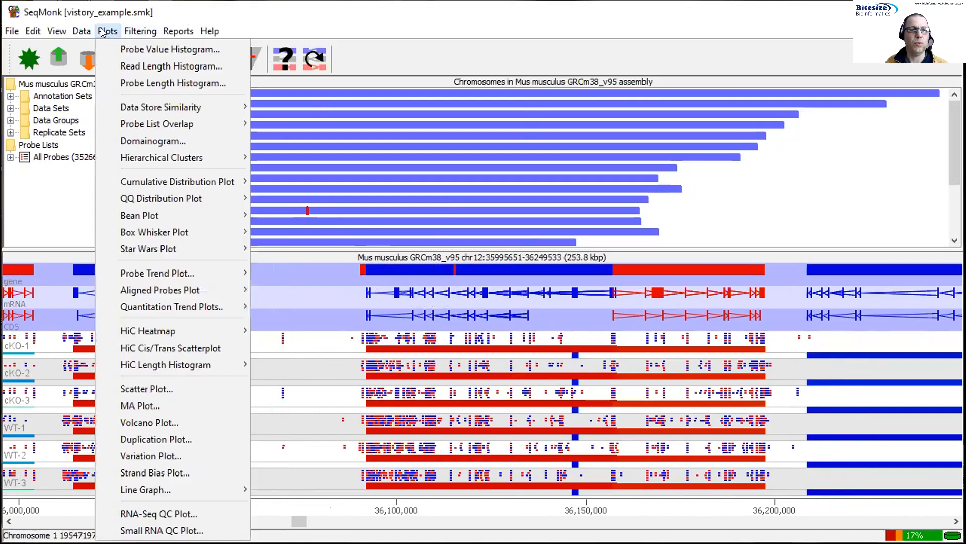
click(149, 386)
click(458, 34)
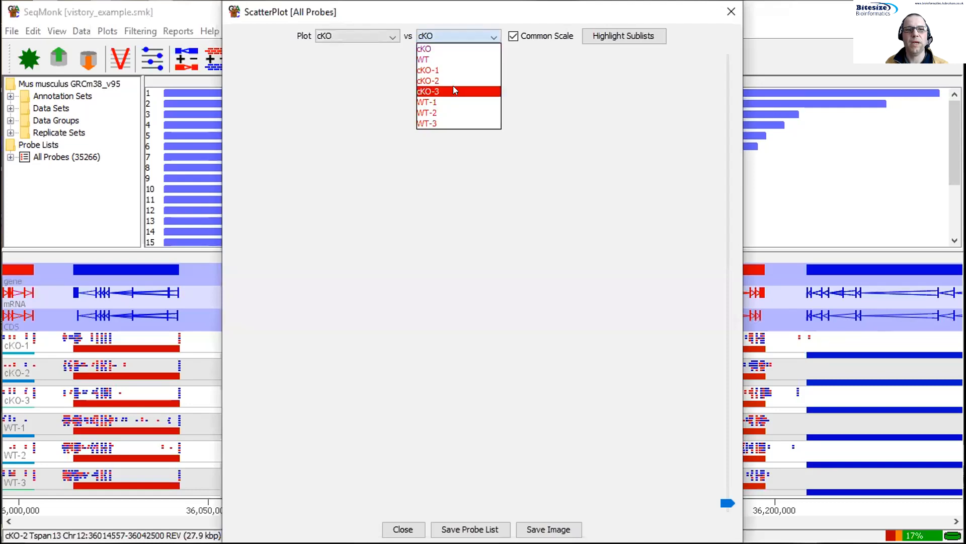
click(447, 56)
click(393, 37)
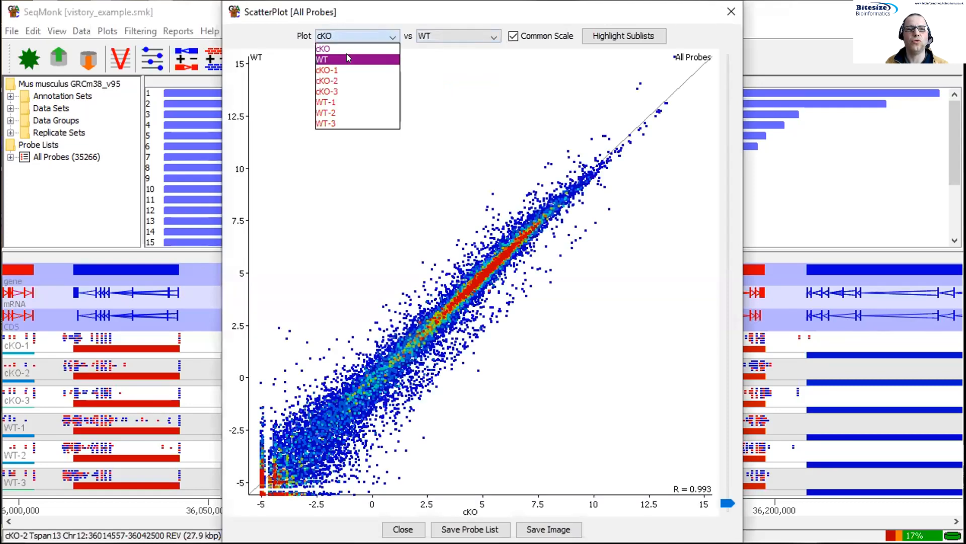
click(347, 45)
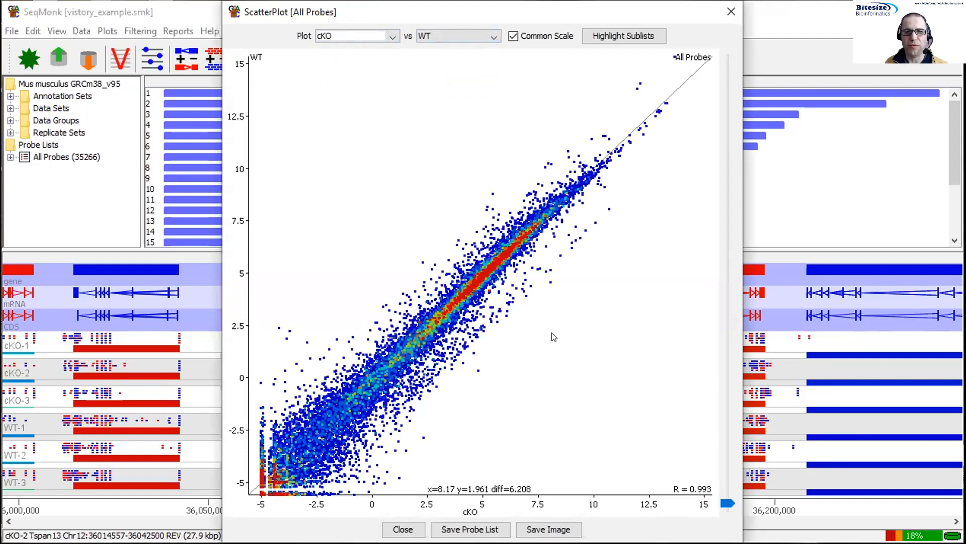
click(732, 14)
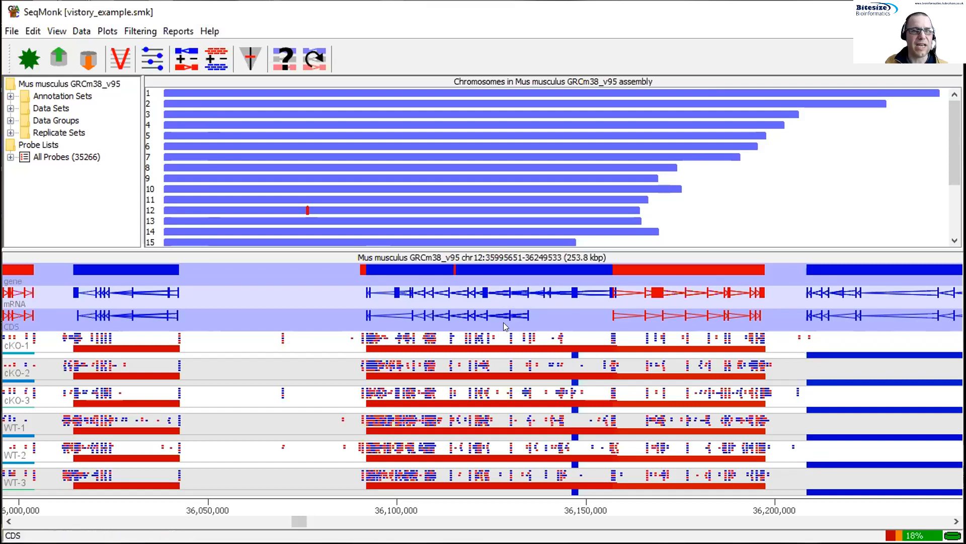
Review the full properties of the cKO-1 data set, including its file name and import options
click(10, 108)
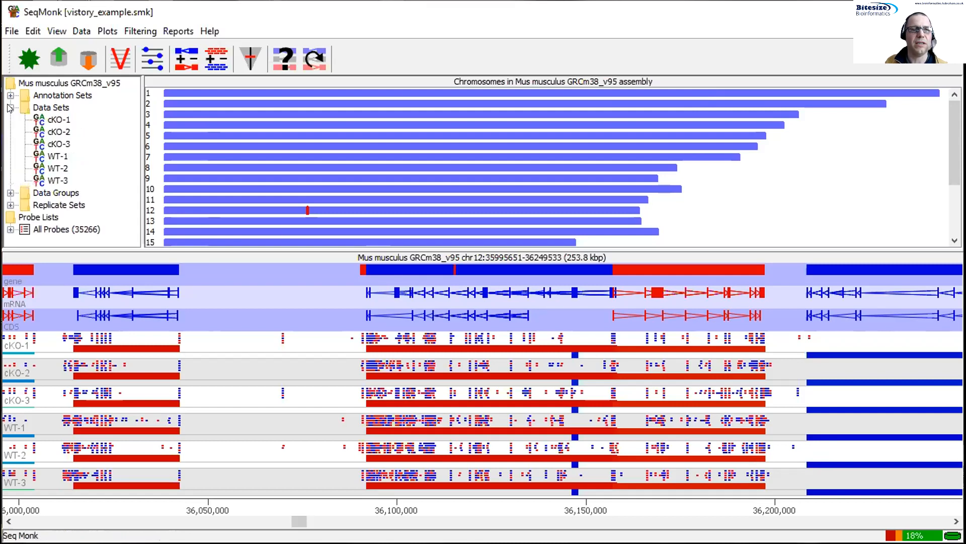
double_click(57, 118)
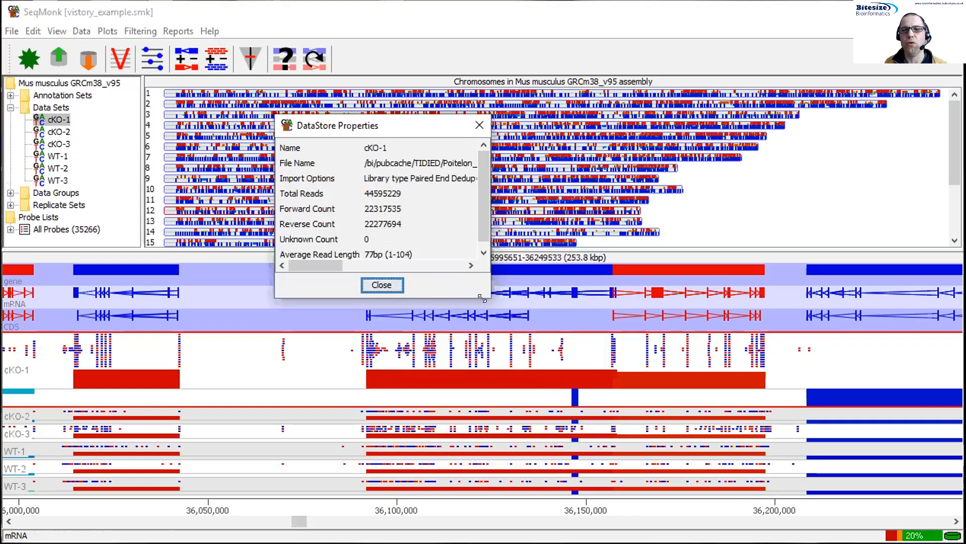
drag(483, 298, 941, 359)
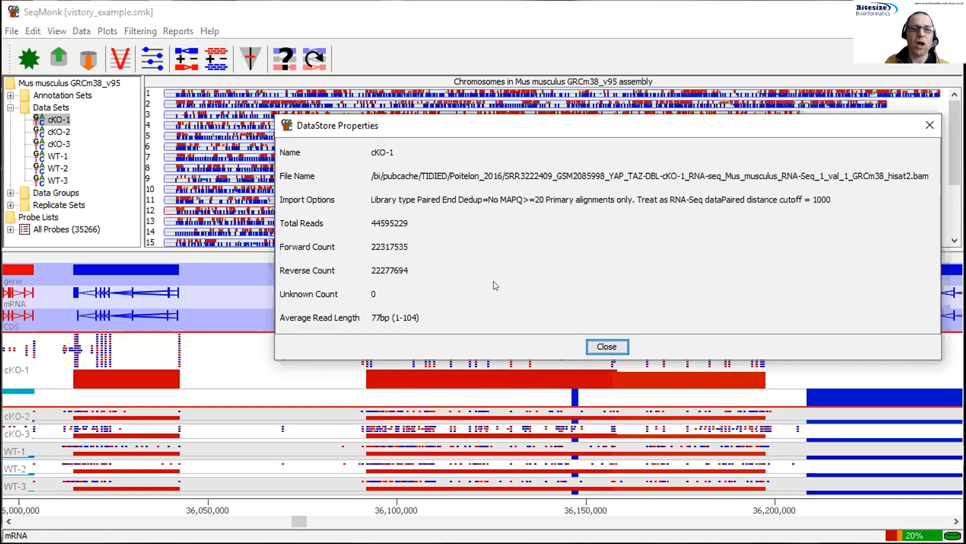
click(608, 346)
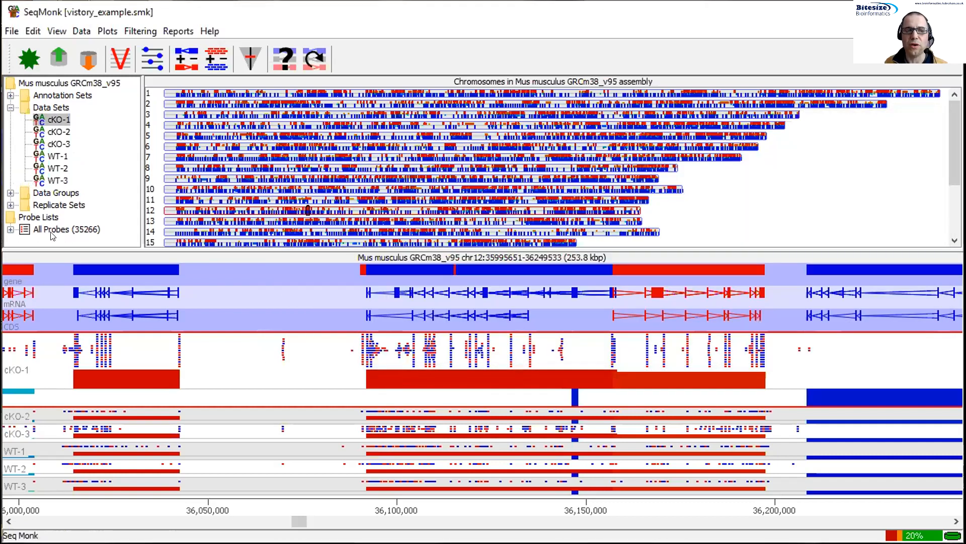
Give the data tree more height and review the description and probe table of the All Probes list
click(11, 229)
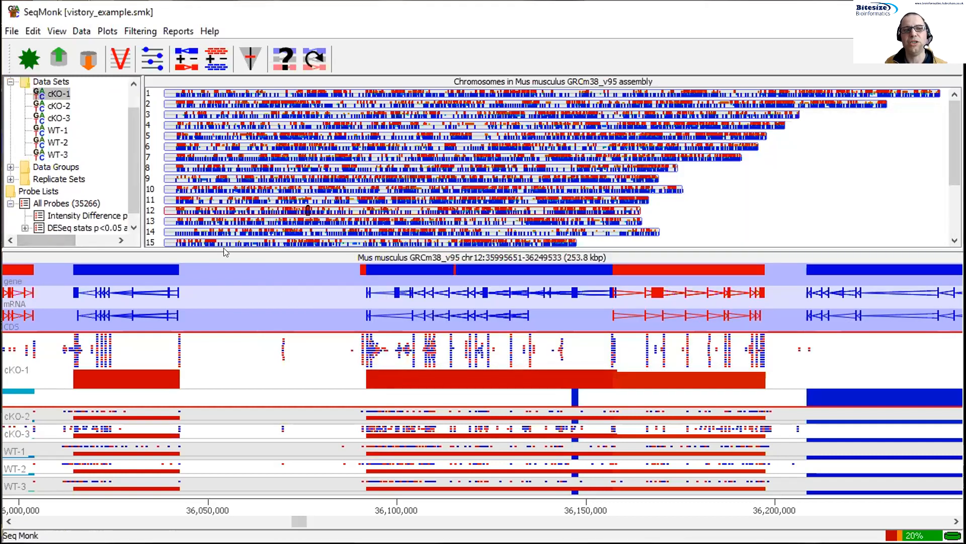
drag(225, 248, 224, 320)
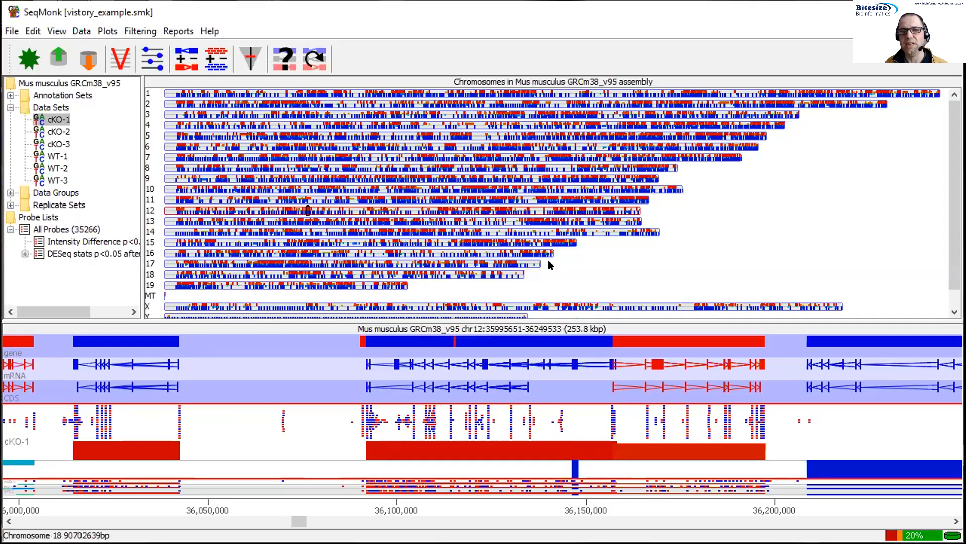
click(59, 230)
double_click(59, 229)
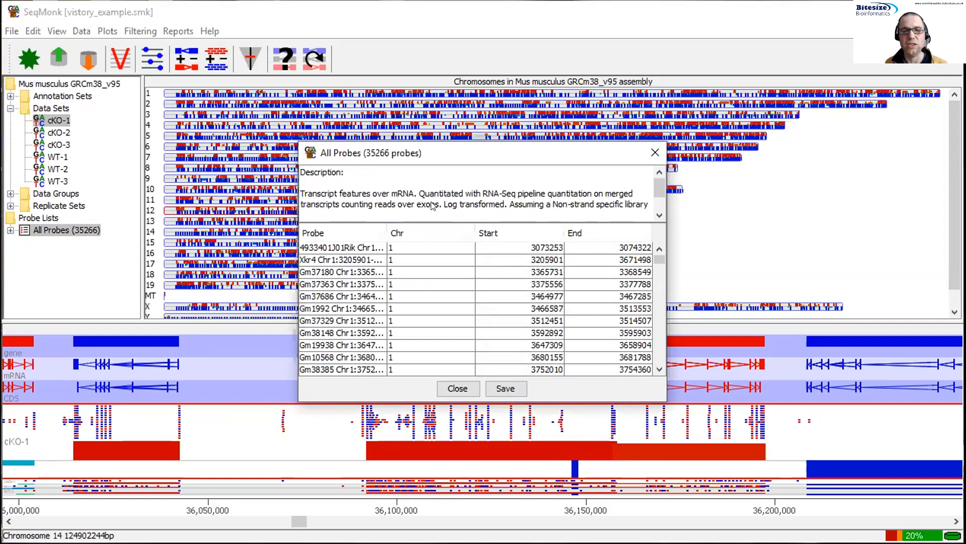
click(652, 152)
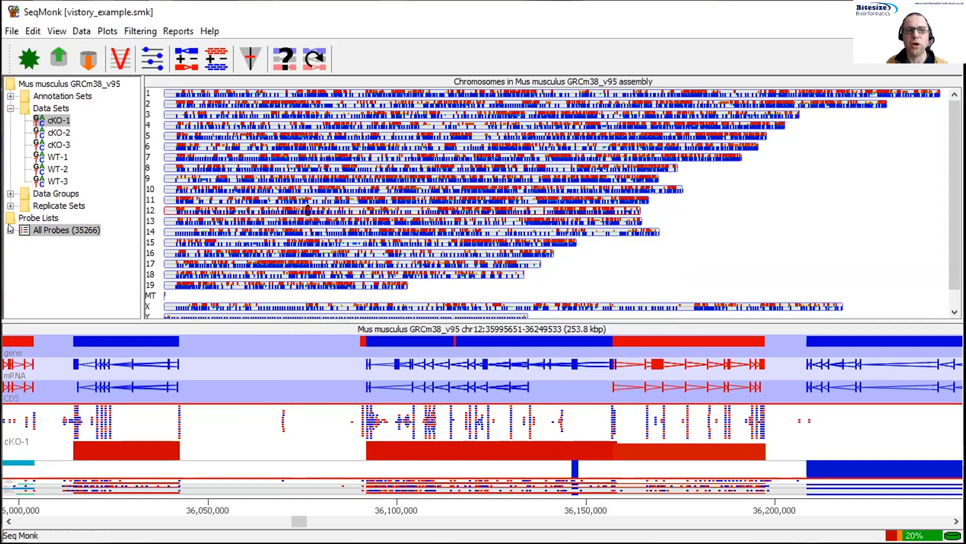
Widen the data tree and read the description and comments of the Intensity Difference p<0.05 probe list
click(10, 230)
drag(144, 251, 235, 254)
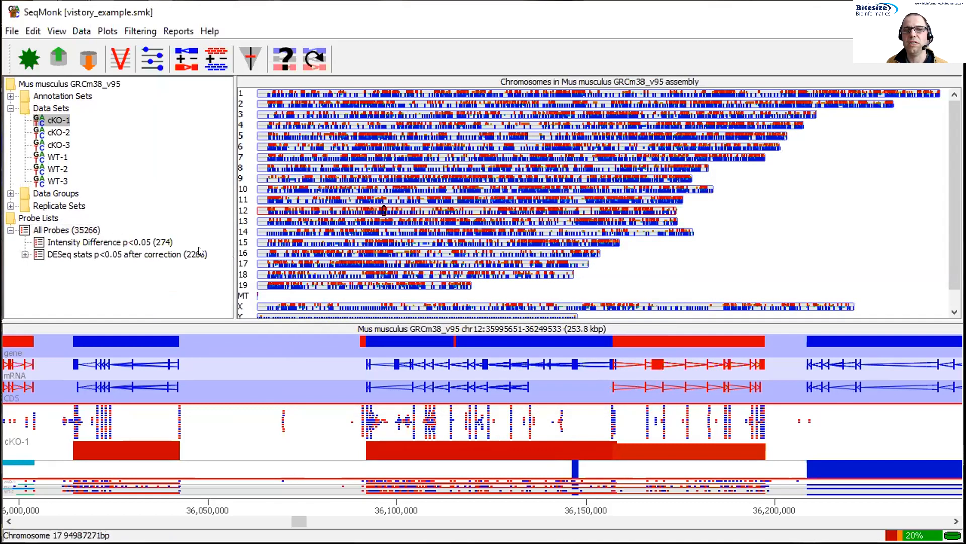
double_click(89, 240)
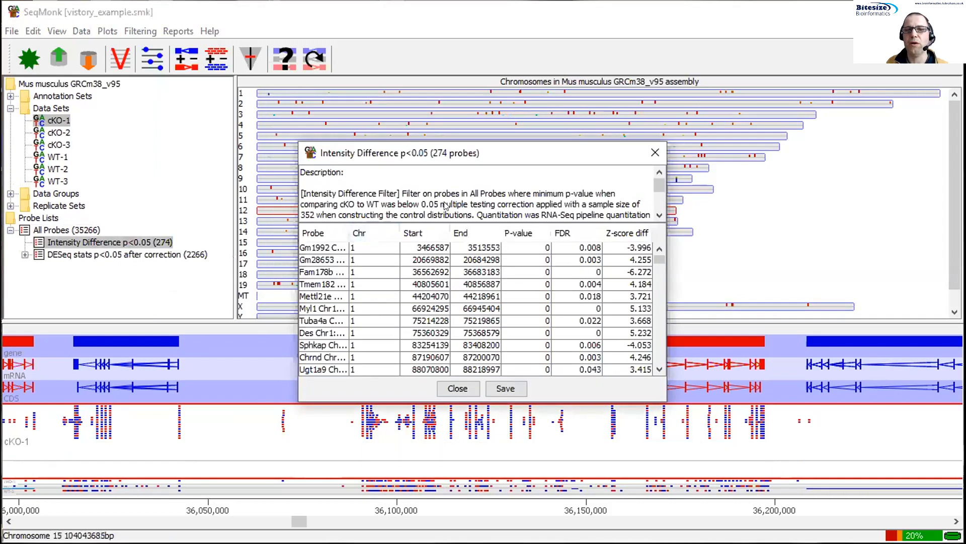
drag(659, 184, 659, 188)
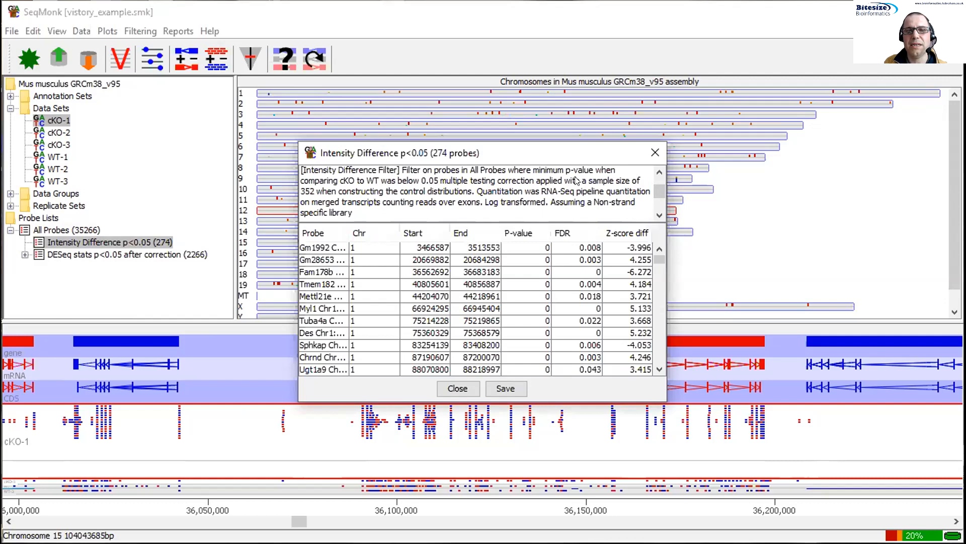
scroll(576, 180, up, 2)
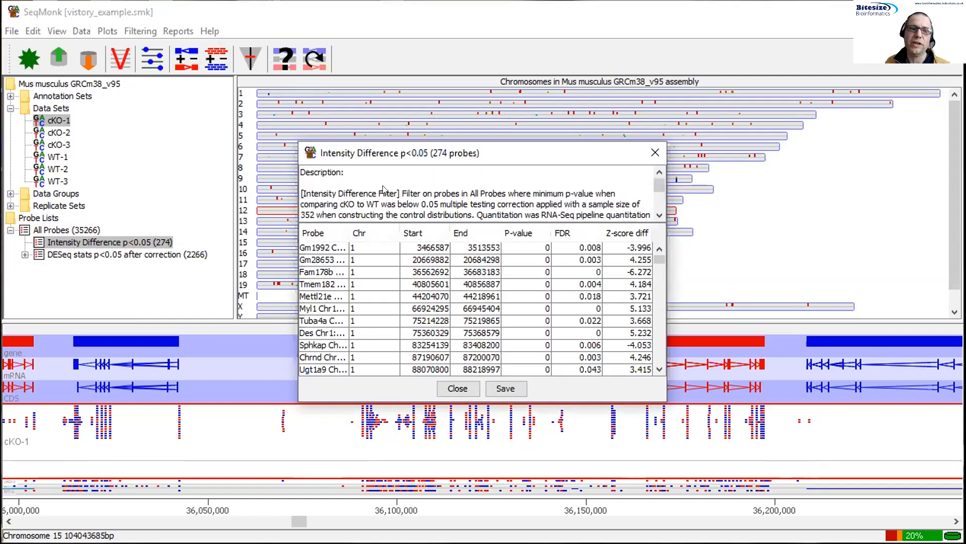
scroll(383, 190, down, 4)
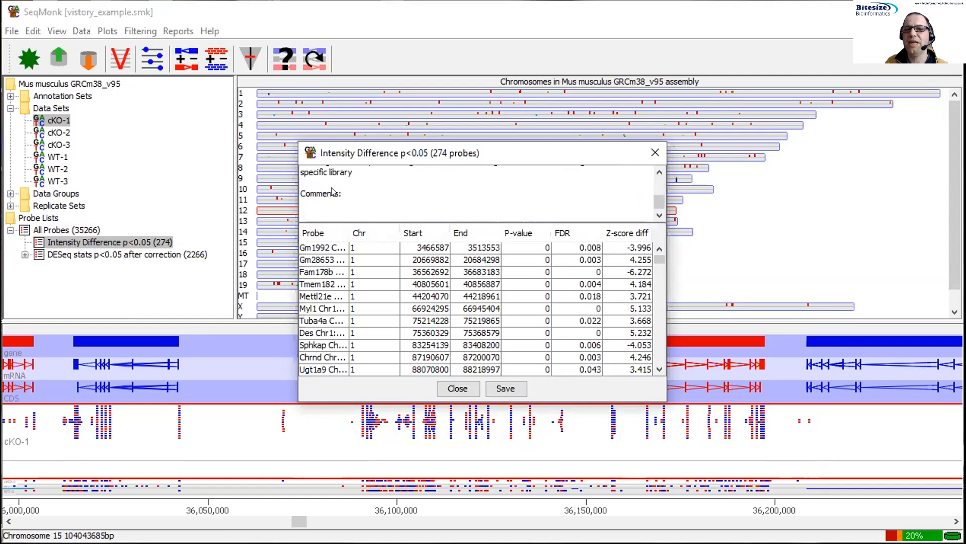
Add and save the comment "THis is a comment" on the Intensity Difference p<0.05 probe list
right_click(125, 235)
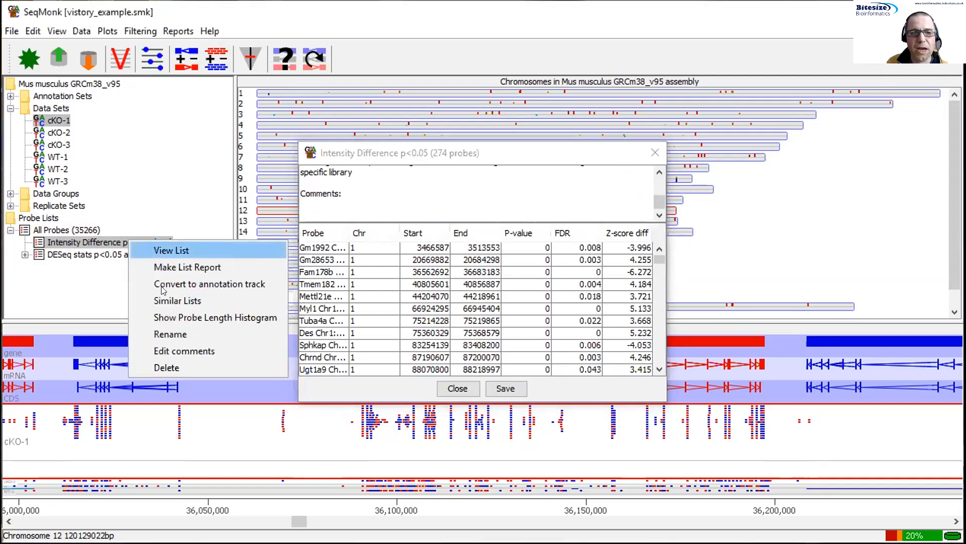
click(196, 352)
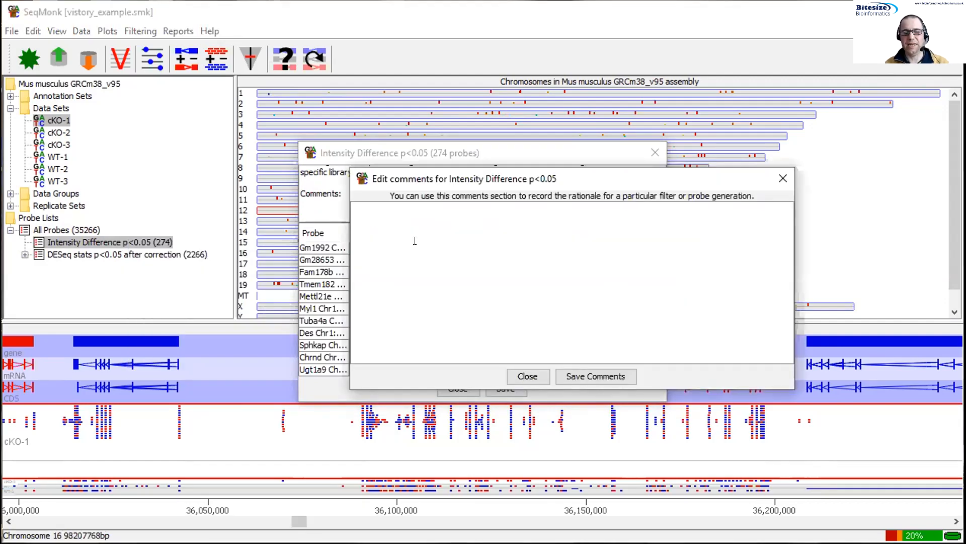
text(THis is a comment)
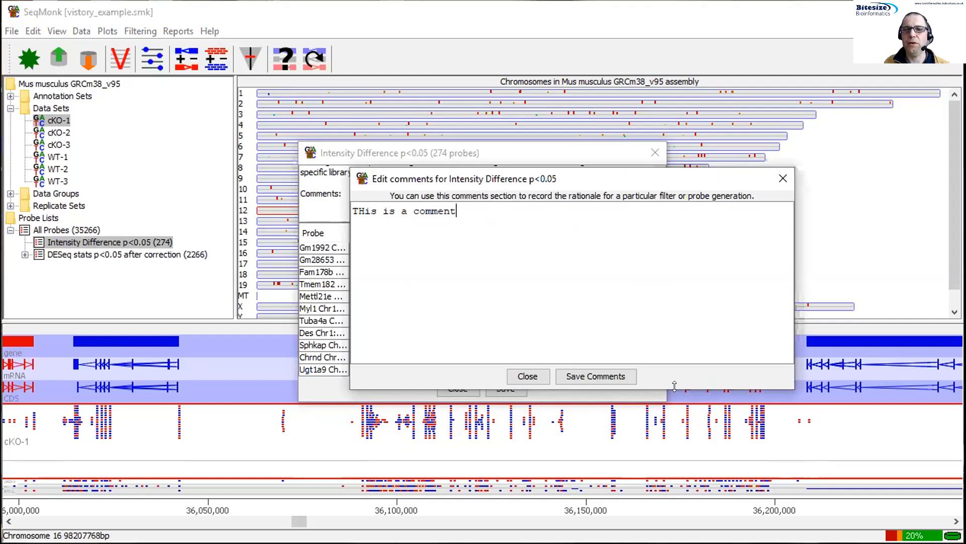
click(573, 377)
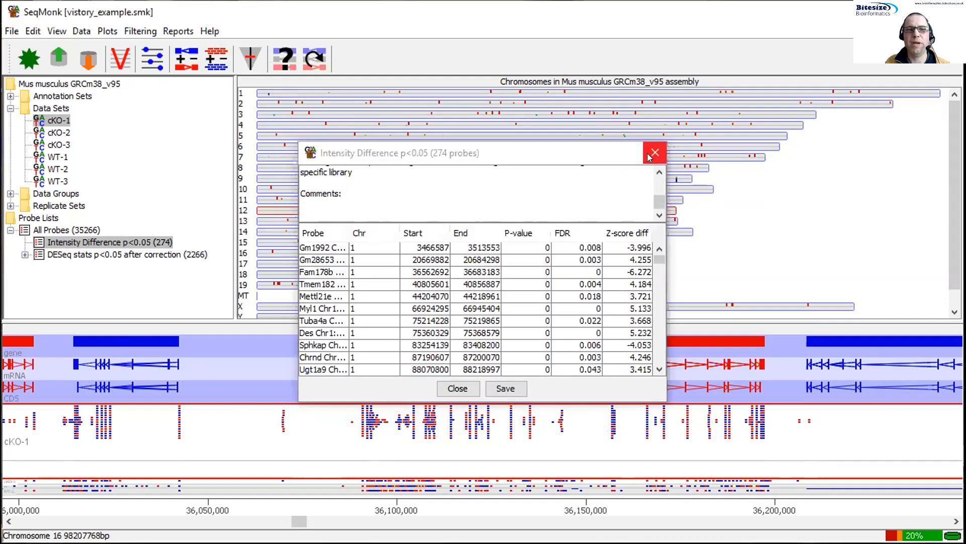
Reopen the Intensity Difference p<0.05 list details to check the comments section, and close them
click(654, 152)
double_click(151, 241)
scroll(347, 201, down, 2)
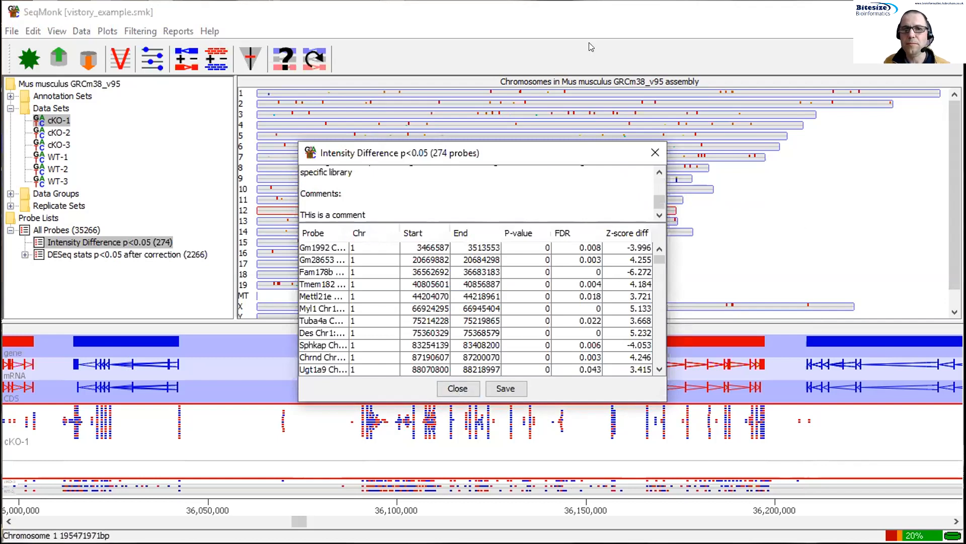
click(651, 151)
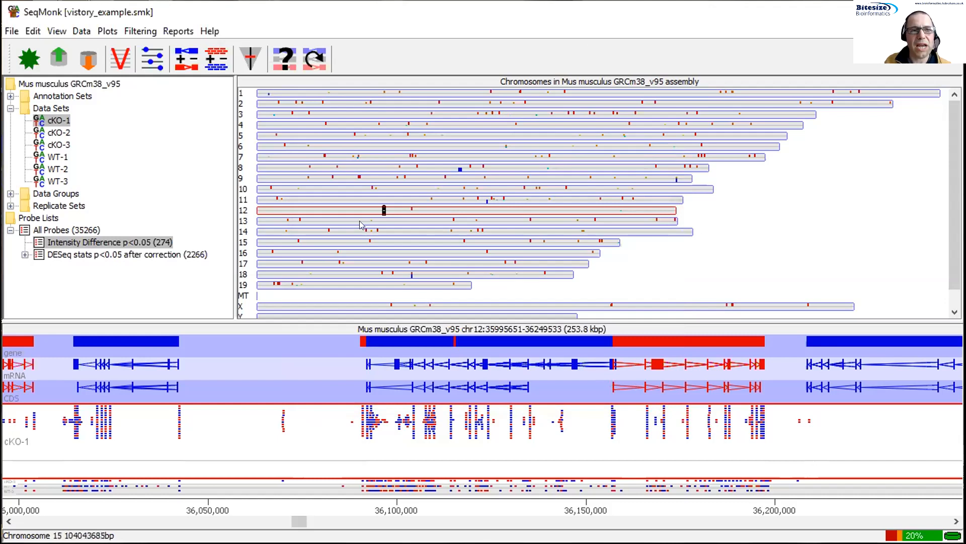
Open the Vistory and filter All Probes by individual probe values, requiring at least 2 in exactly 1 data store, WT
click(121, 57)
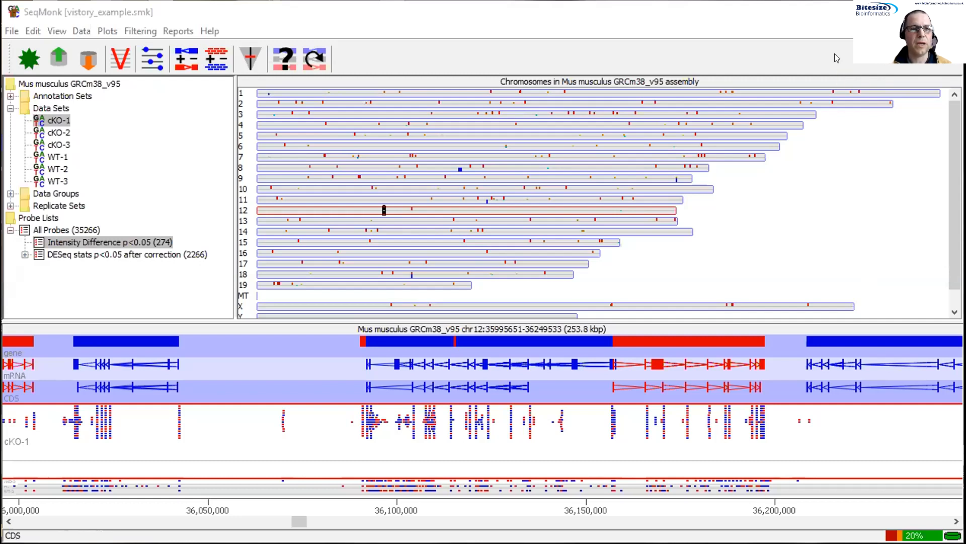
click(54, 229)
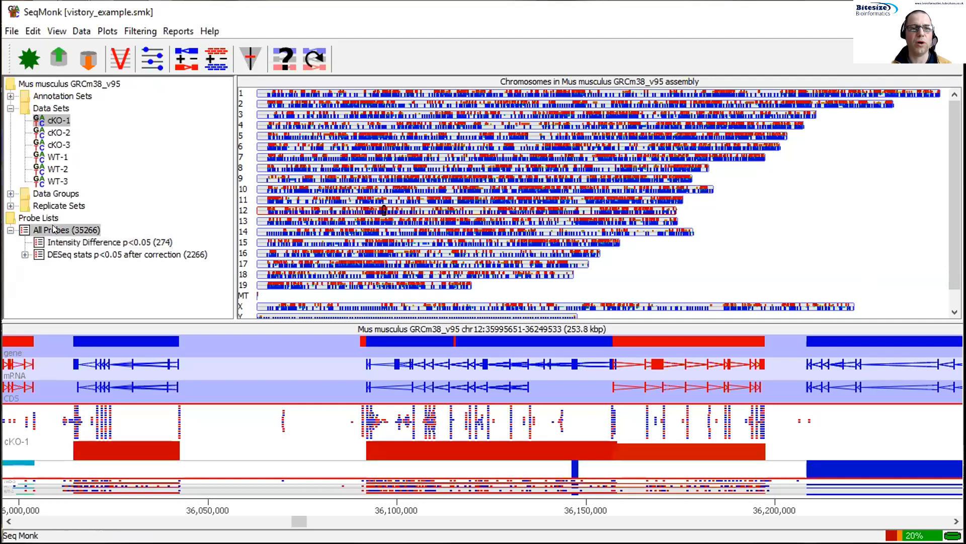
click(140, 32)
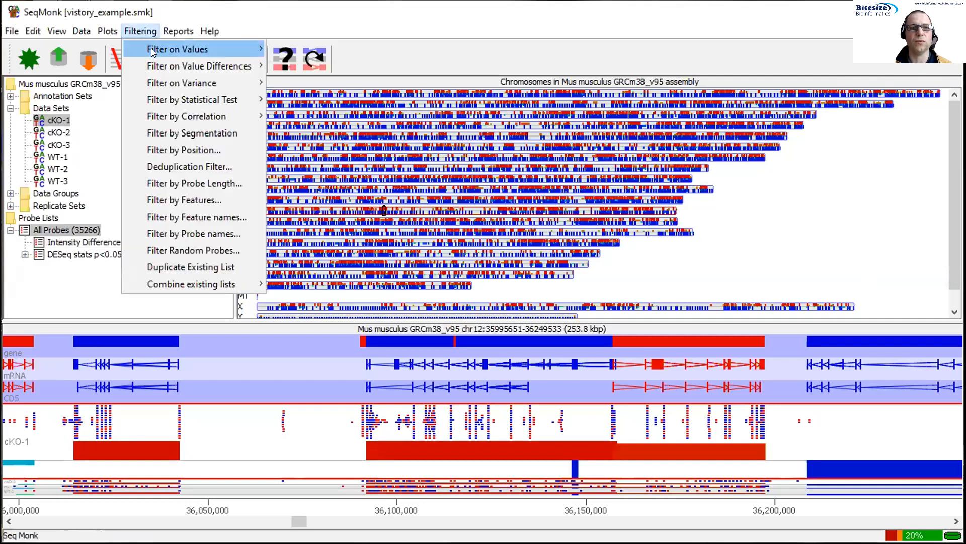
mouse_move(152, 51)
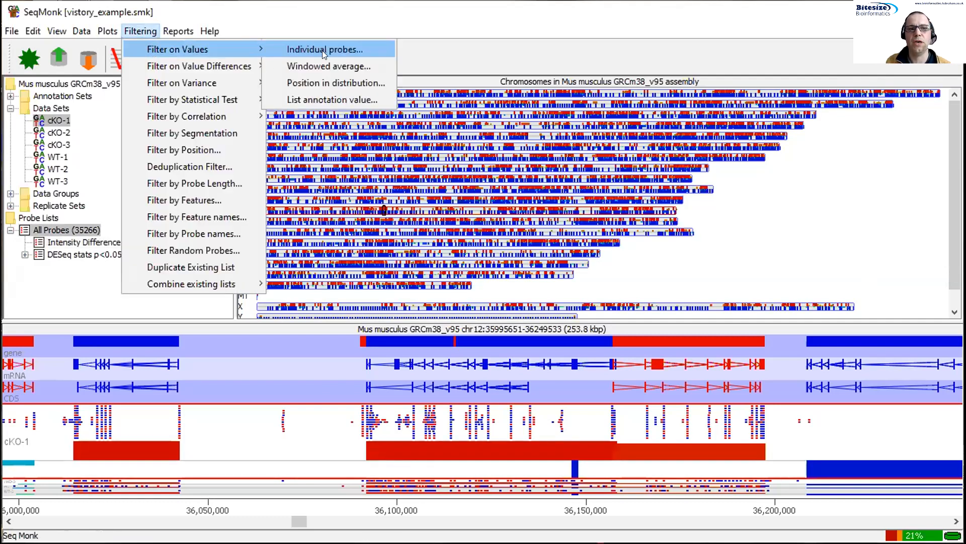
click(322, 50)
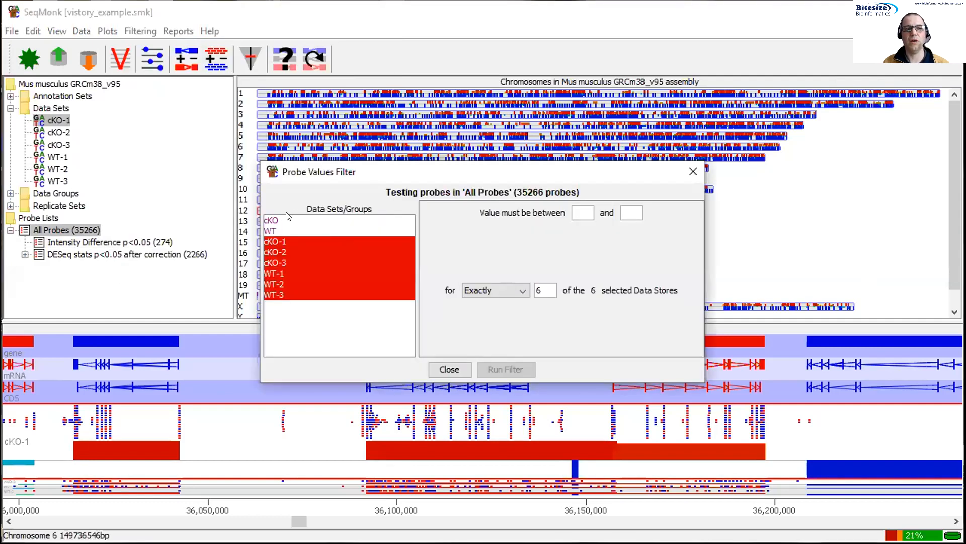
click(275, 229)
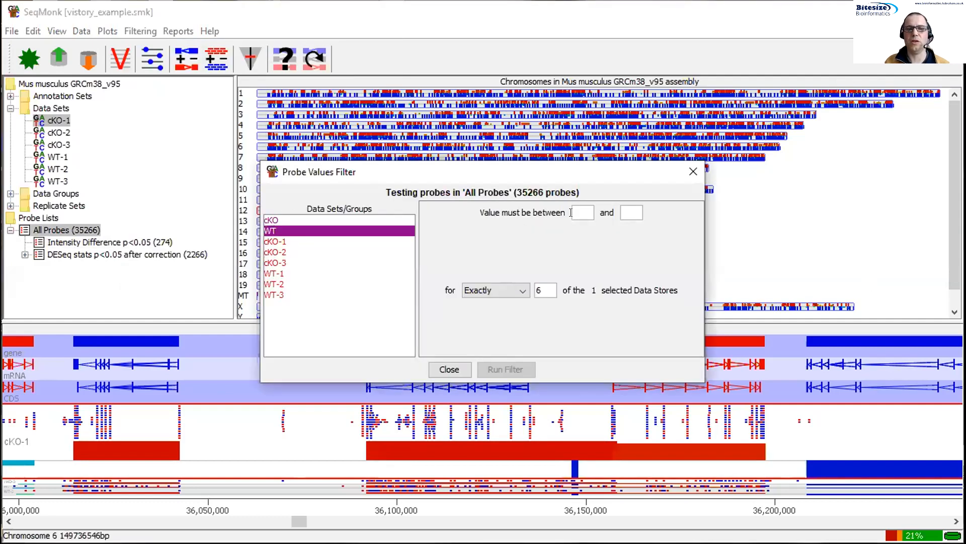
text(2)
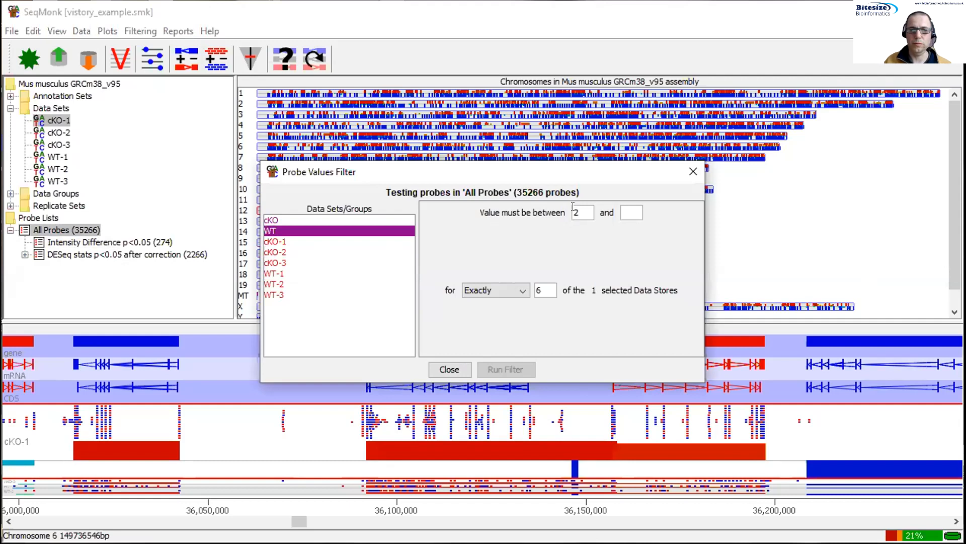
double_click(546, 290)
text(1)
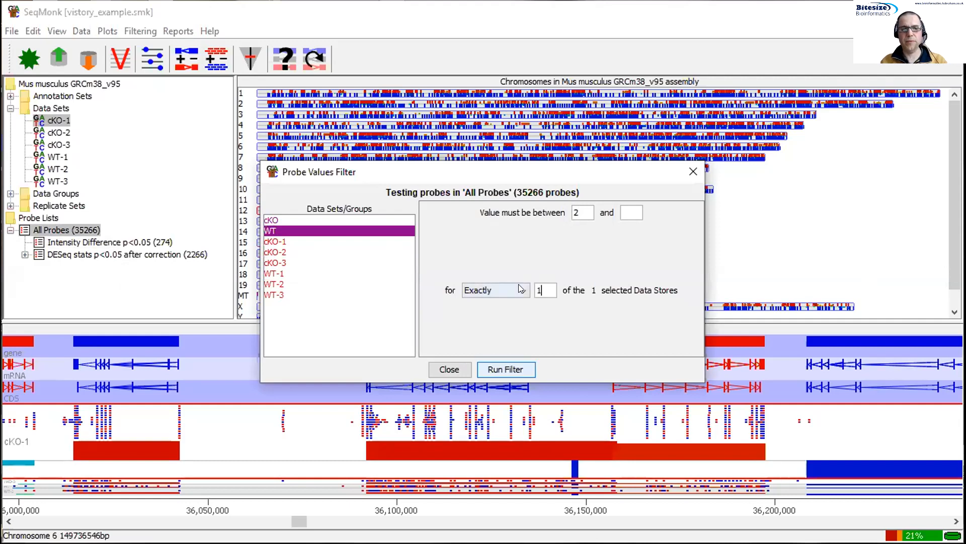
click(518, 369)
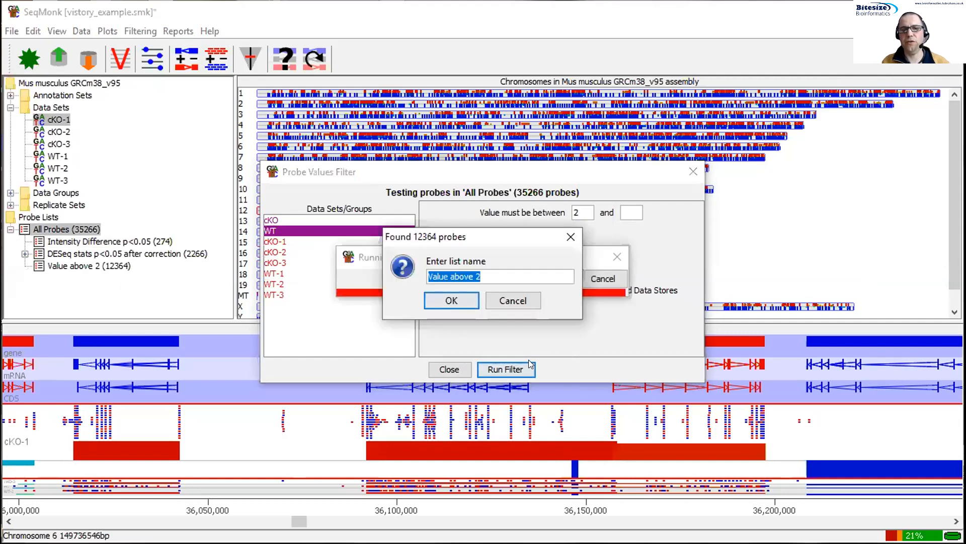
Save the filtered probes as a new probe list named "Test list"
click(492, 275)
triple_click(492, 275)
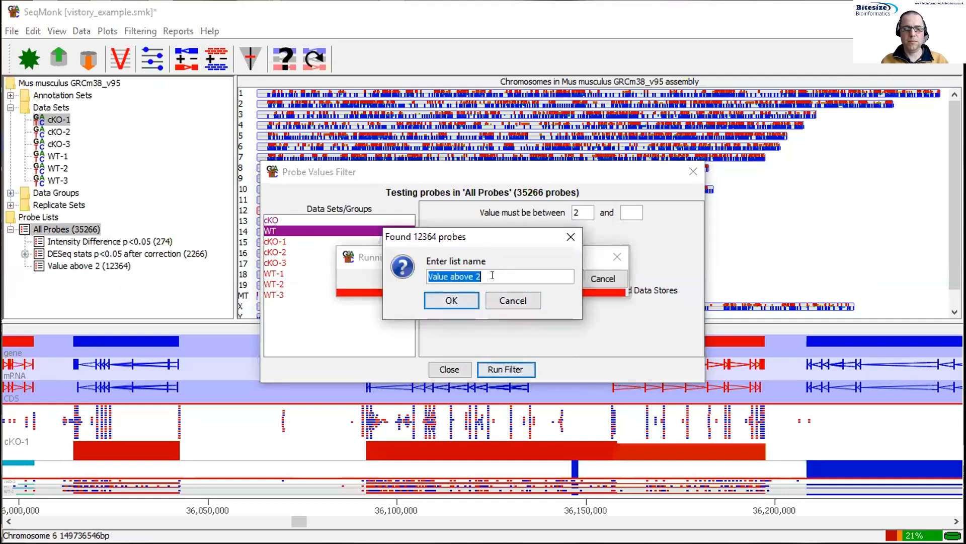
text(Test list)
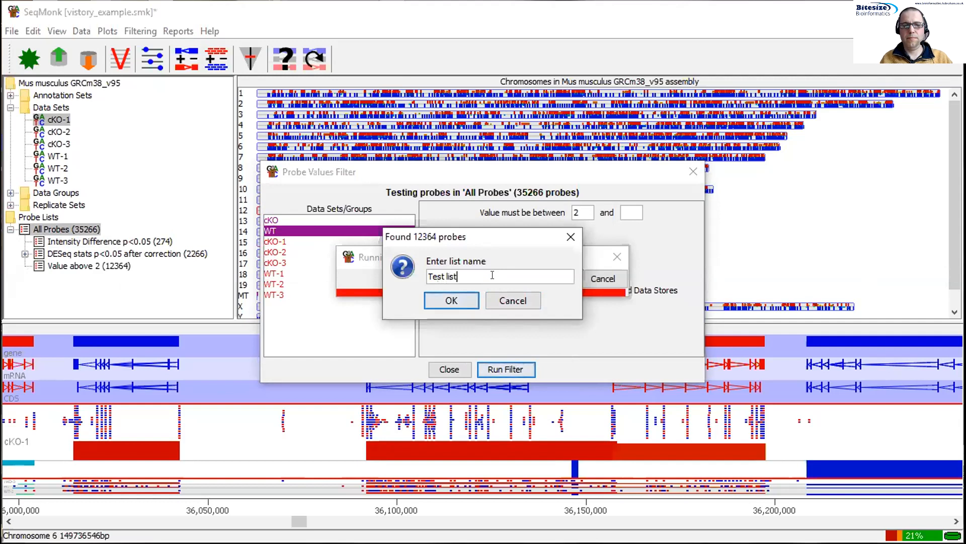
click(464, 303)
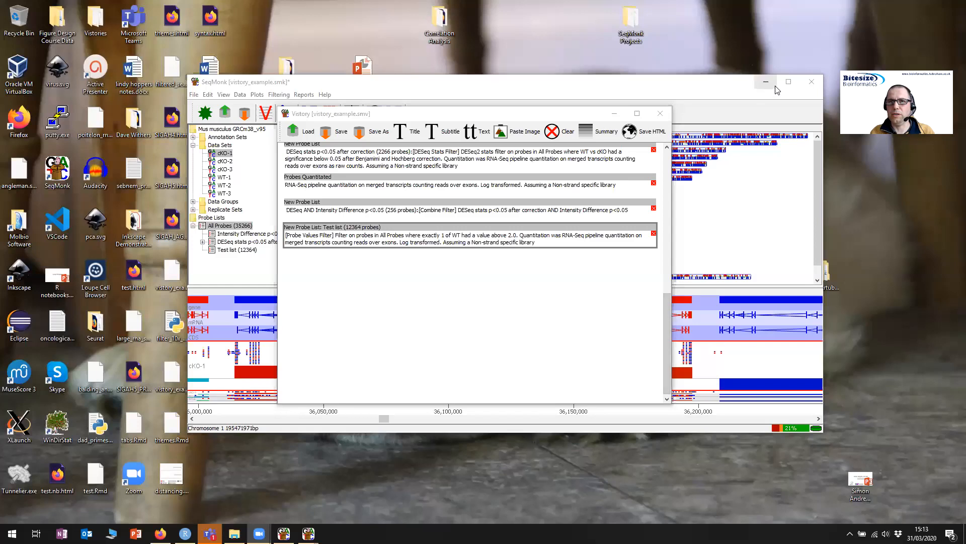
Maximise the main SeqMonk window, bring the Vistory window in front and reposition it over the genome view
click(789, 82)
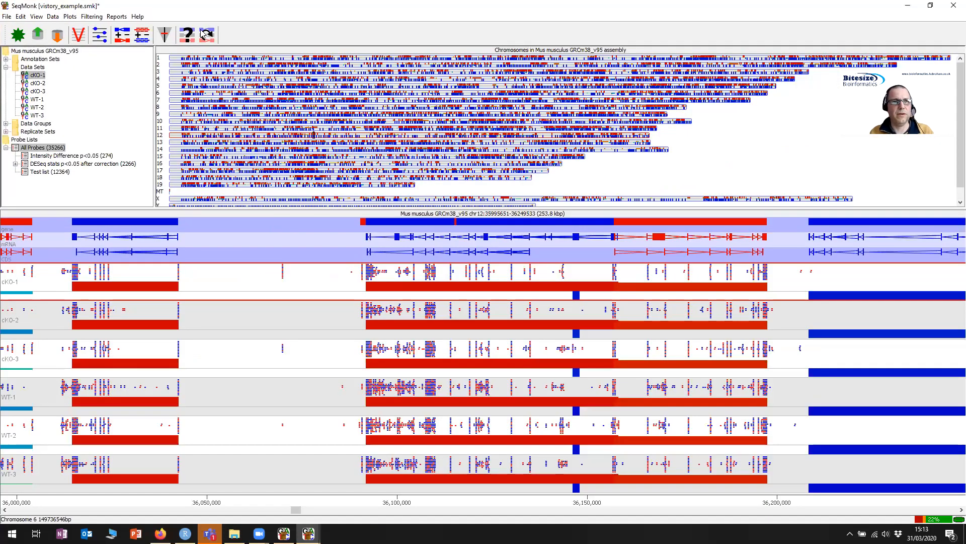
click(79, 36)
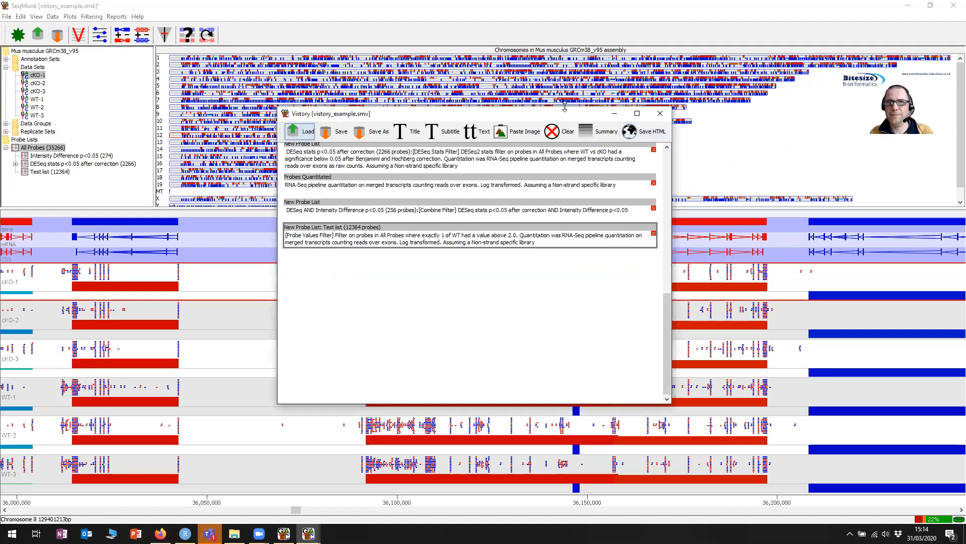
drag(563, 114, 525, 95)
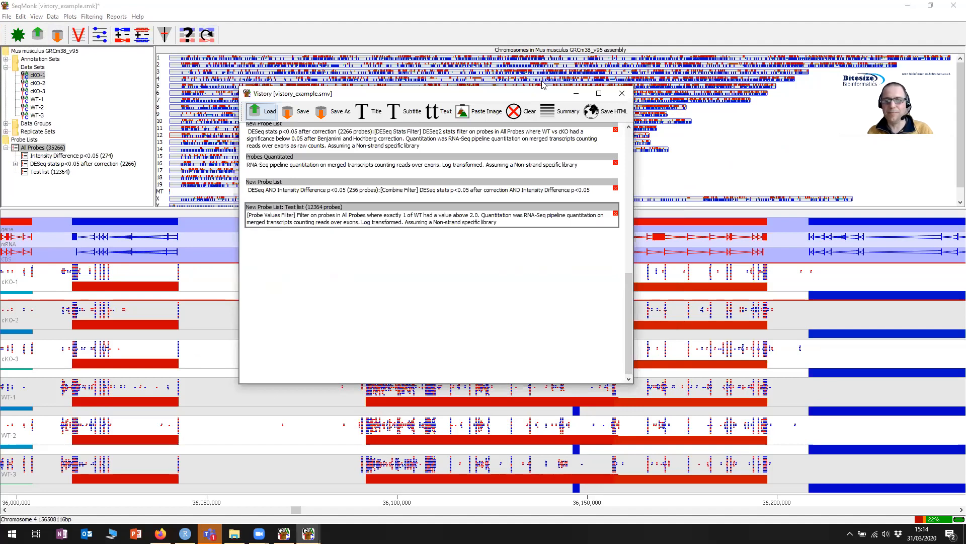
key(alt+Tab)
key(Tab)
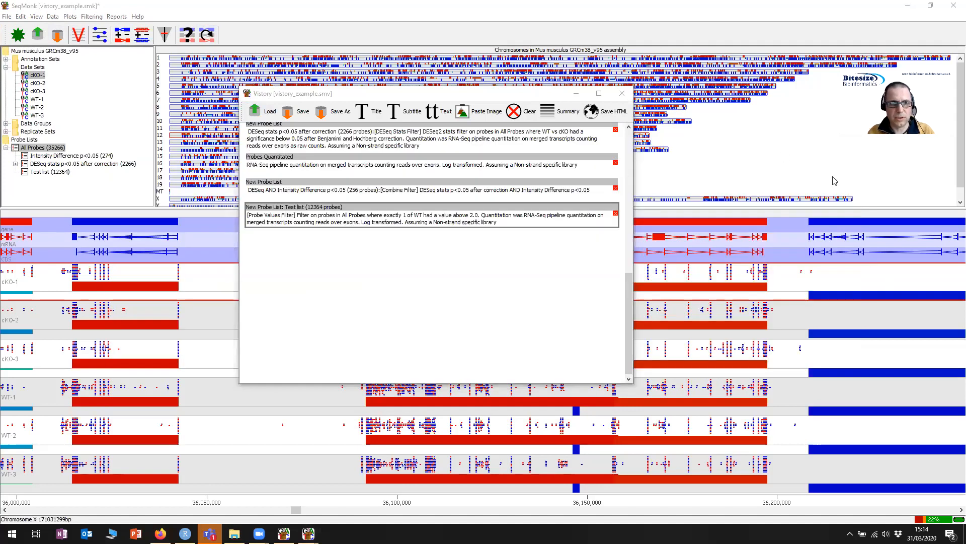
key(alt+Tab)
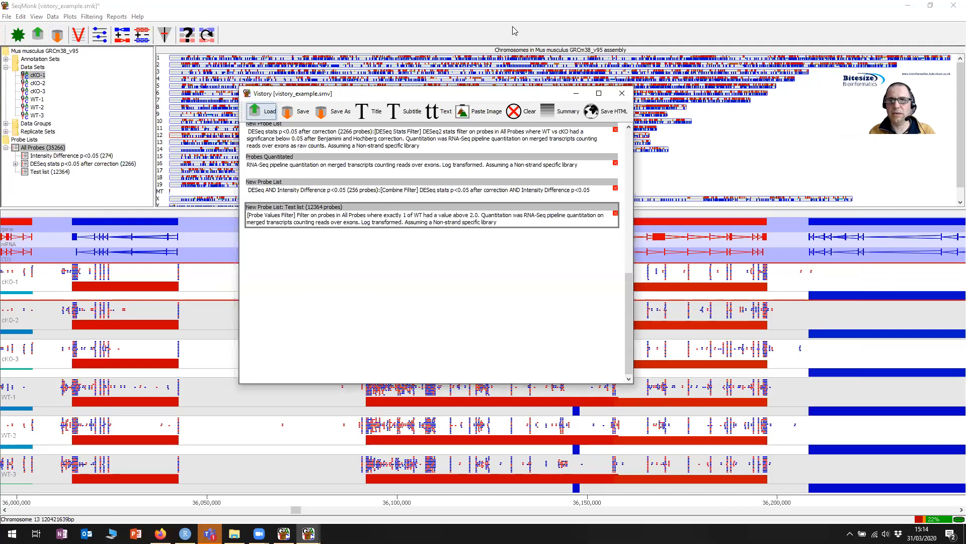
click(513, 31)
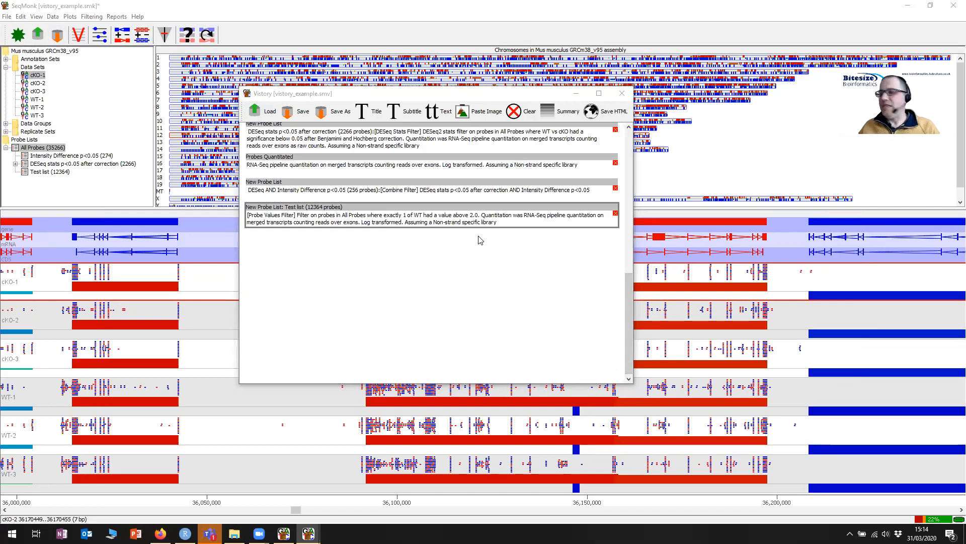
Review the Vistory entries from the project load to the Test list filter, and widen the Vistory window
scroll(548, 218, up, 10)
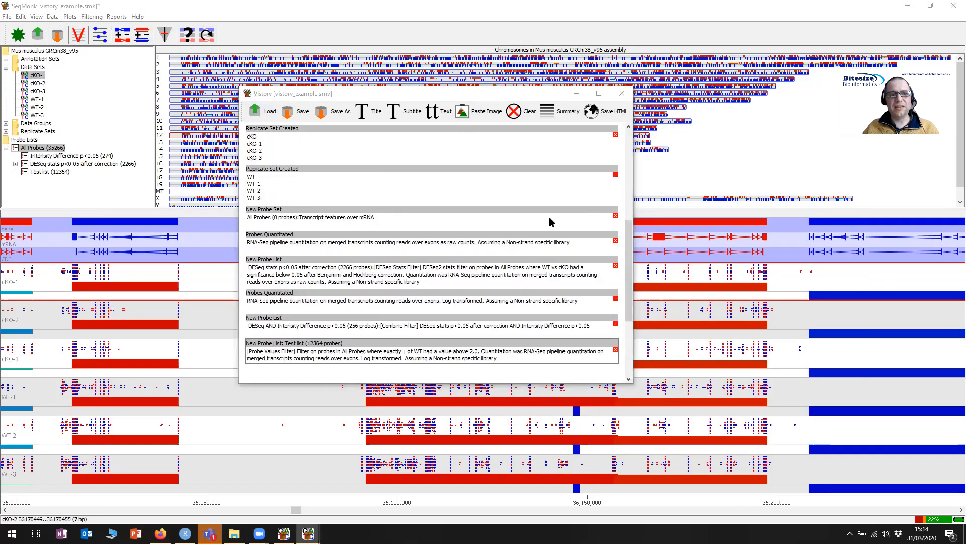
scroll(549, 221, up, 4)
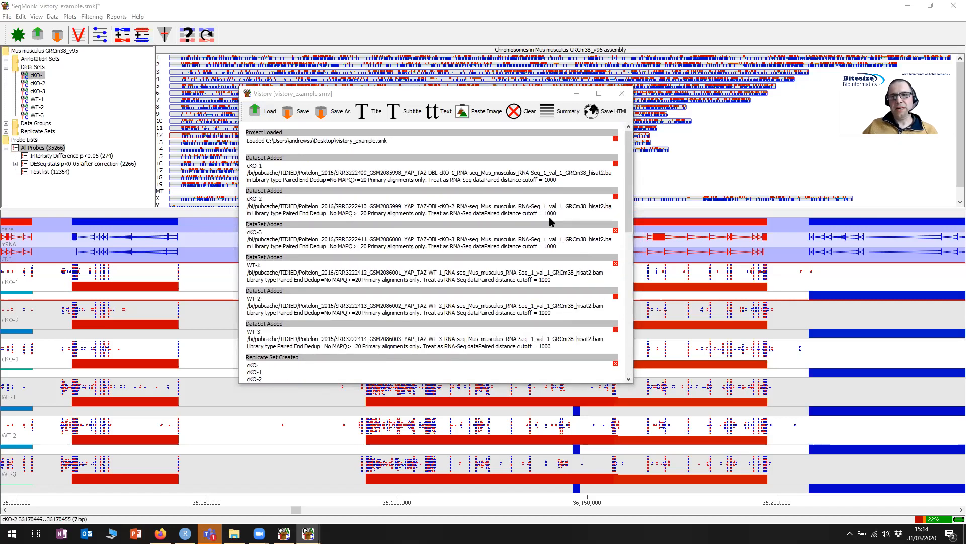
scroll(549, 219, down, 12)
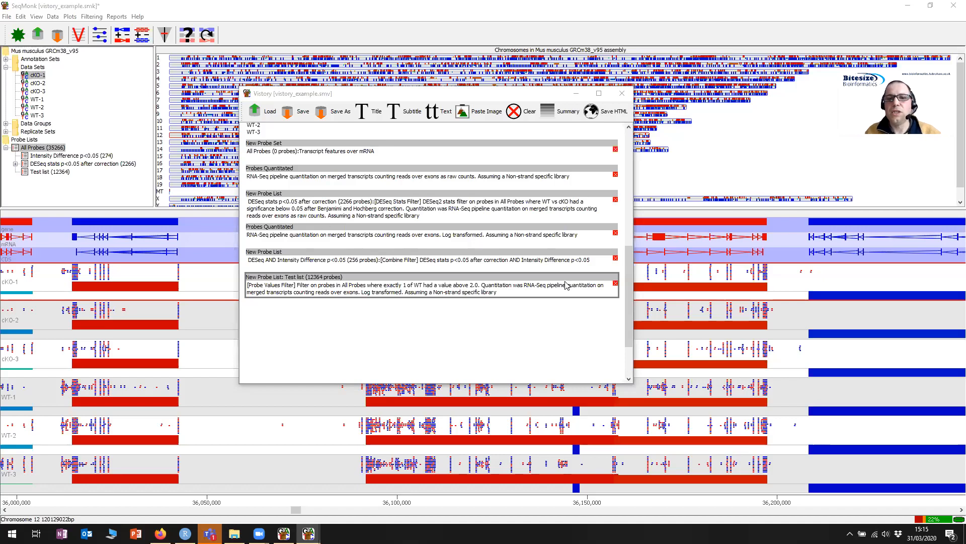
drag(633, 280, 634, 173)
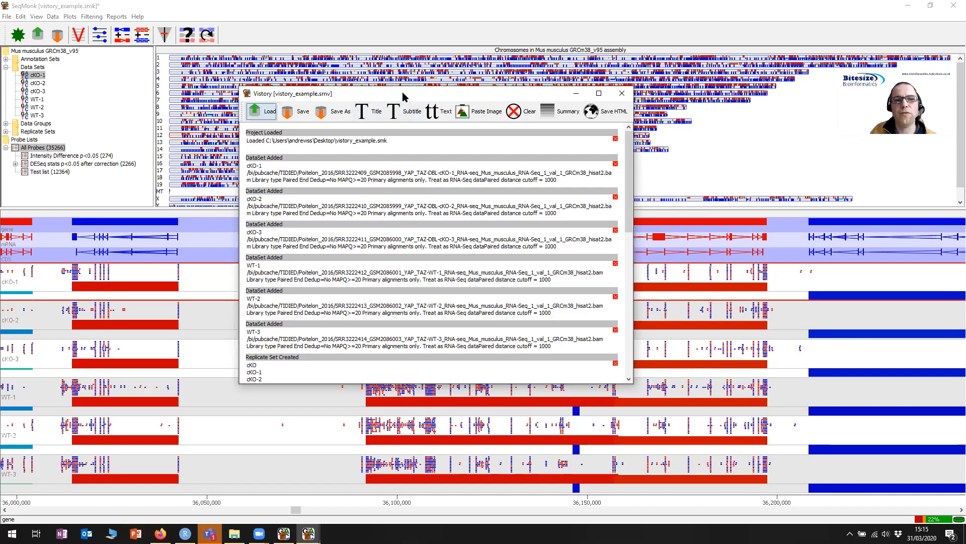
drag(403, 92, 374, 84)
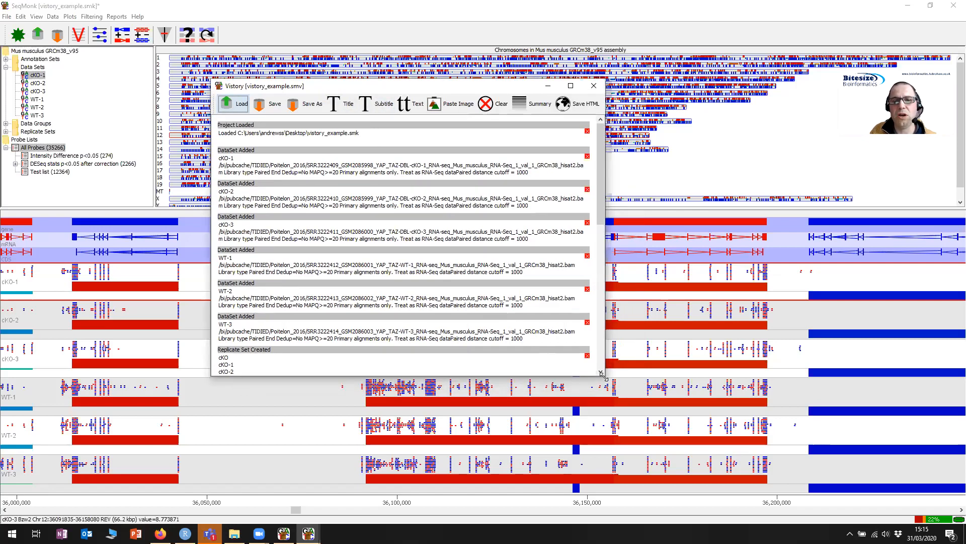
drag(604, 375, 740, 377)
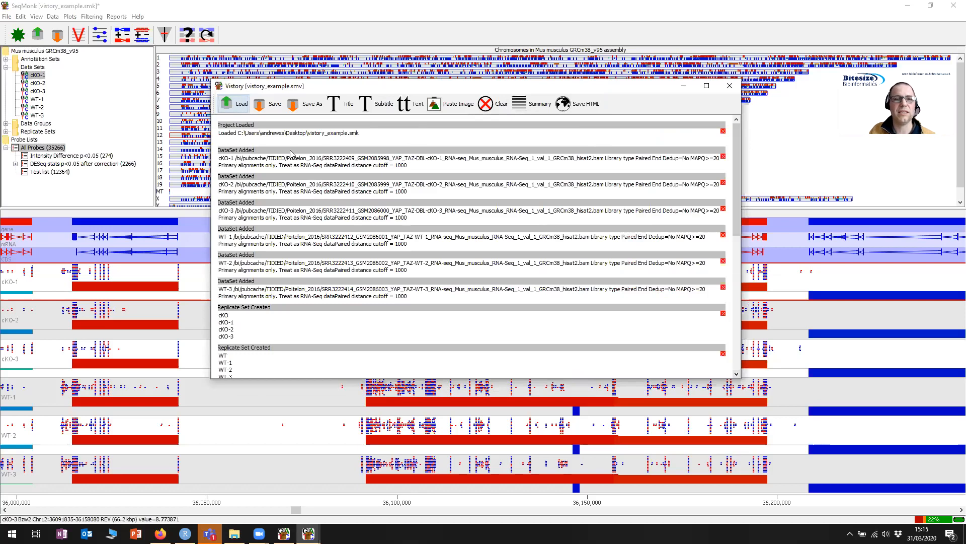
Try selecting individual Vistory entries, and insert a title block directly below the Project Loaded entry
click(381, 133)
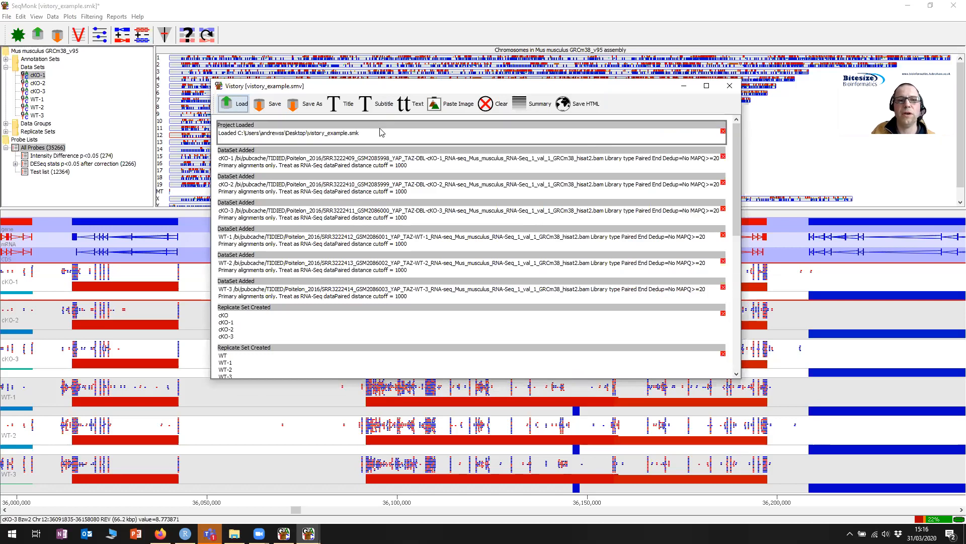
click(396, 156)
click(403, 187)
click(411, 161)
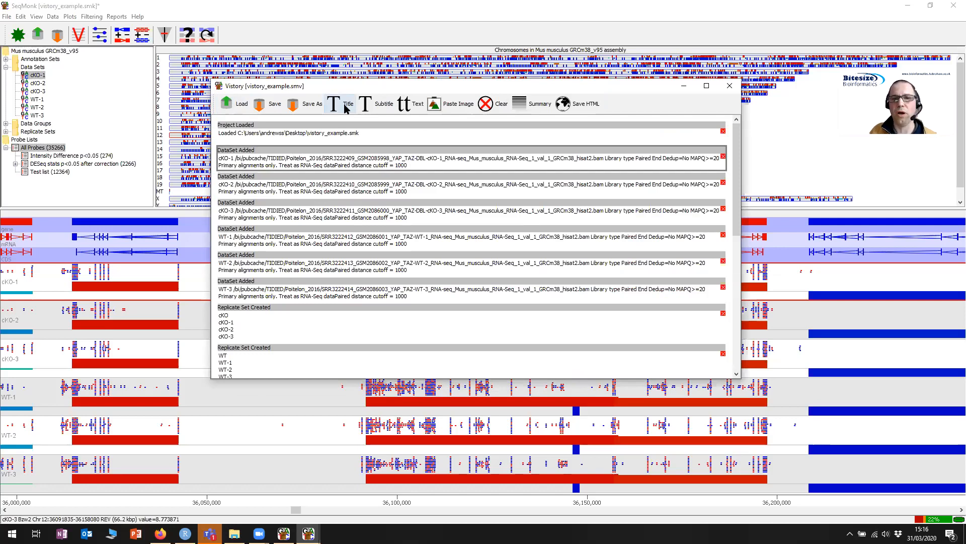
click(366, 138)
click(343, 106)
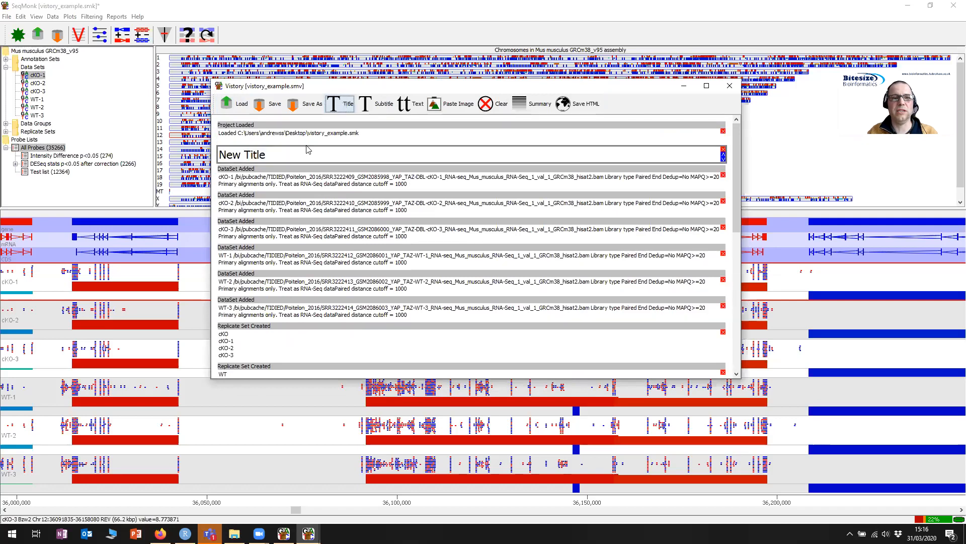
Set the new title's text to "Vistory Example" and move it above the Project Loaded entry
double_click(254, 154)
triple_click(245, 154)
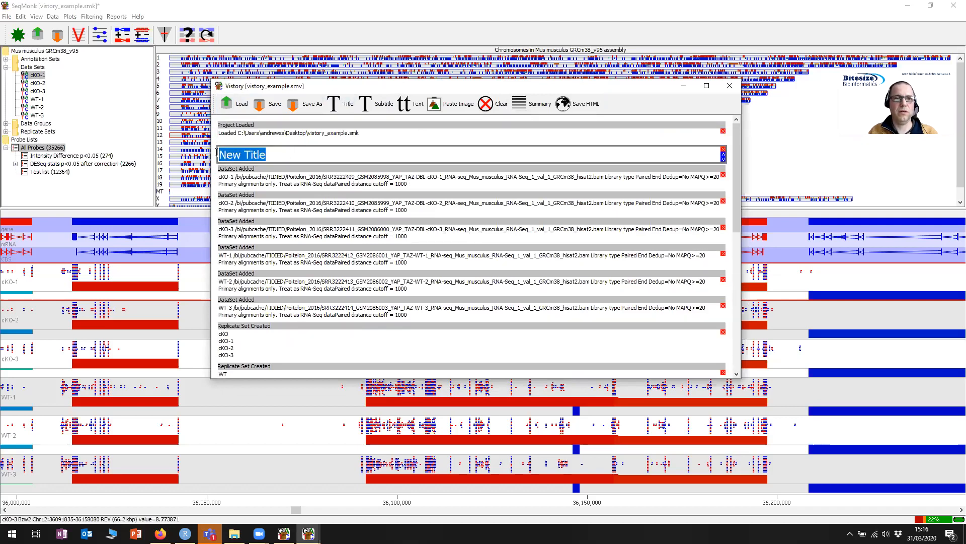
text(Vist)
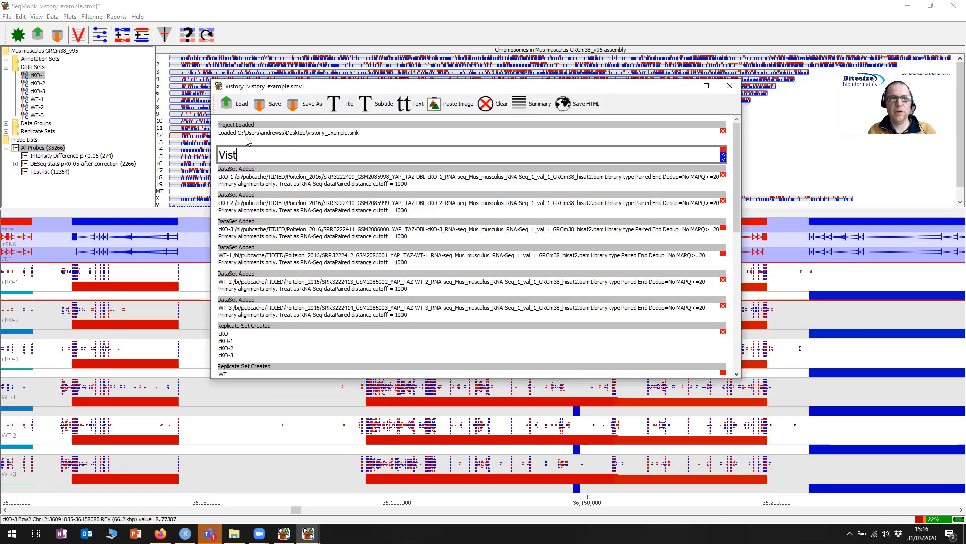
text(ory Example)
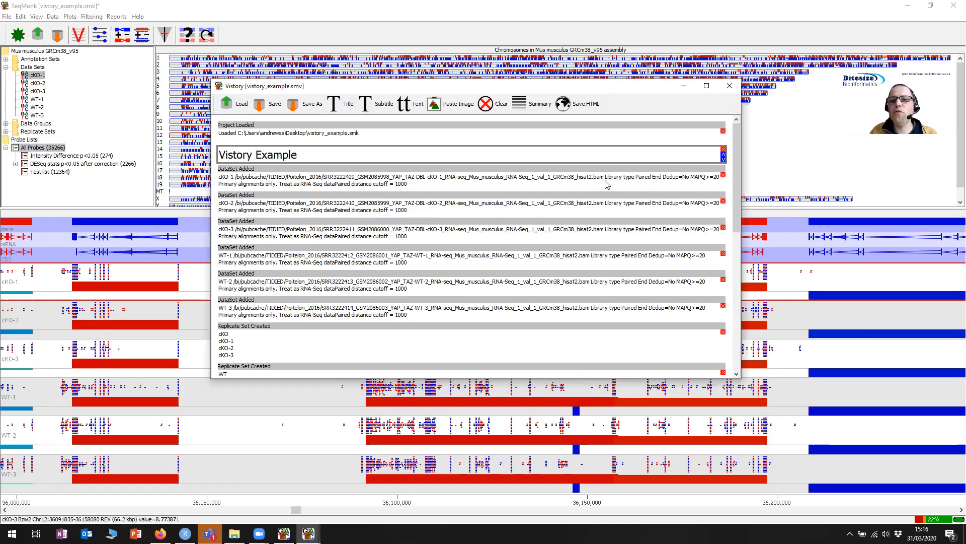
click(724, 155)
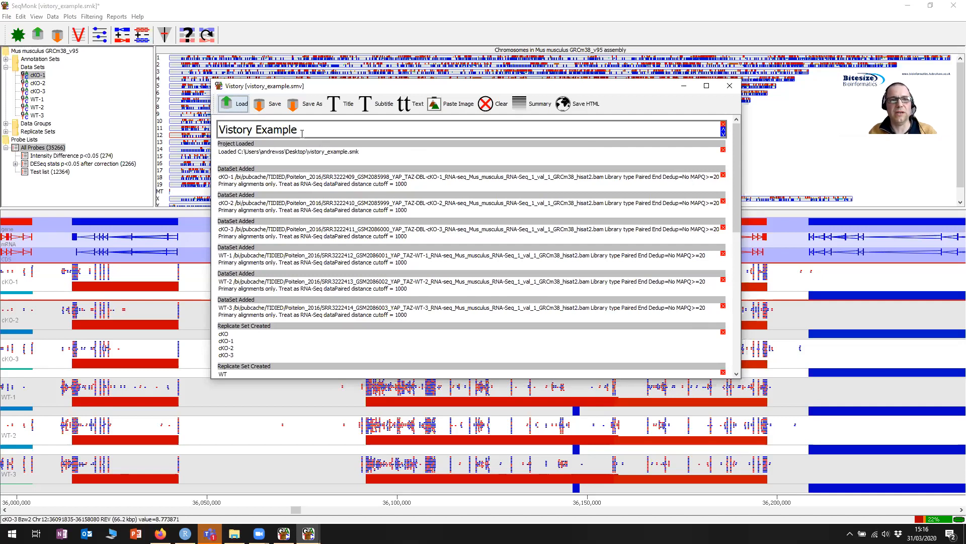
Insert a text block below the title reading "I'm using this to demonstrate what vistories can do."
click(408, 108)
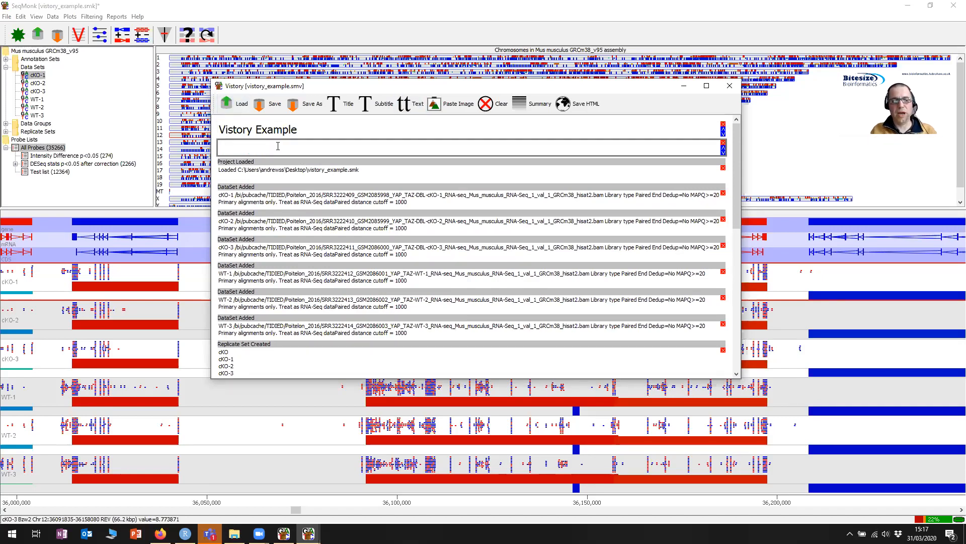
text(I'm using this t)
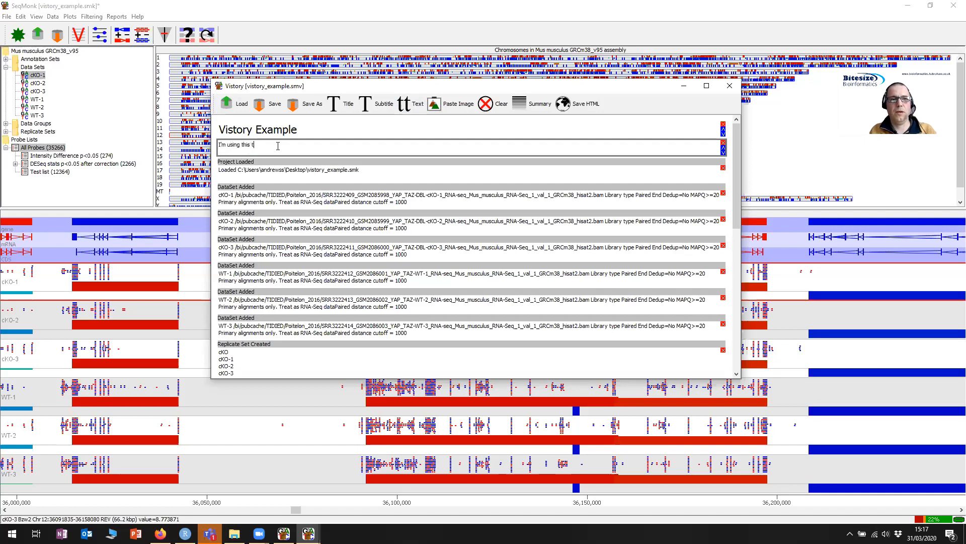
text(o demonstrate )
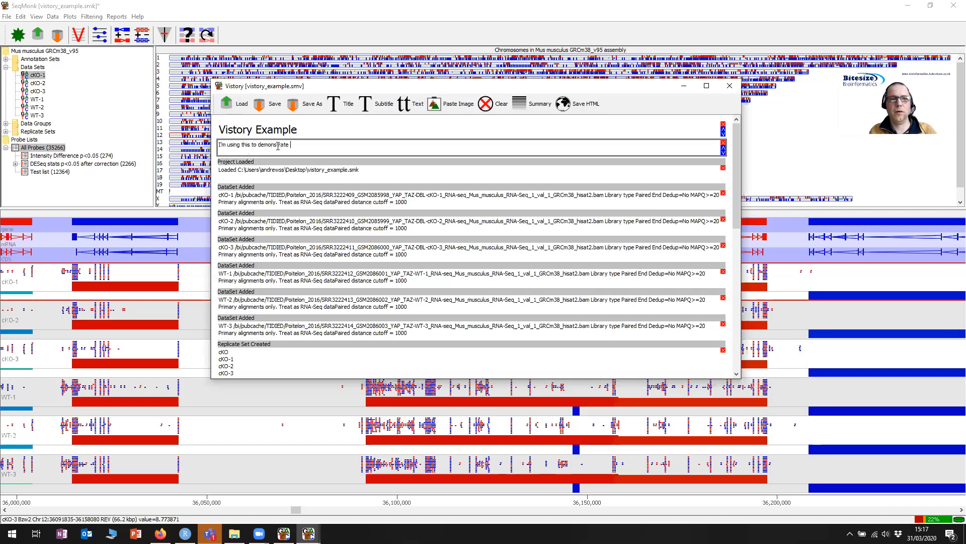
text(what vistori)
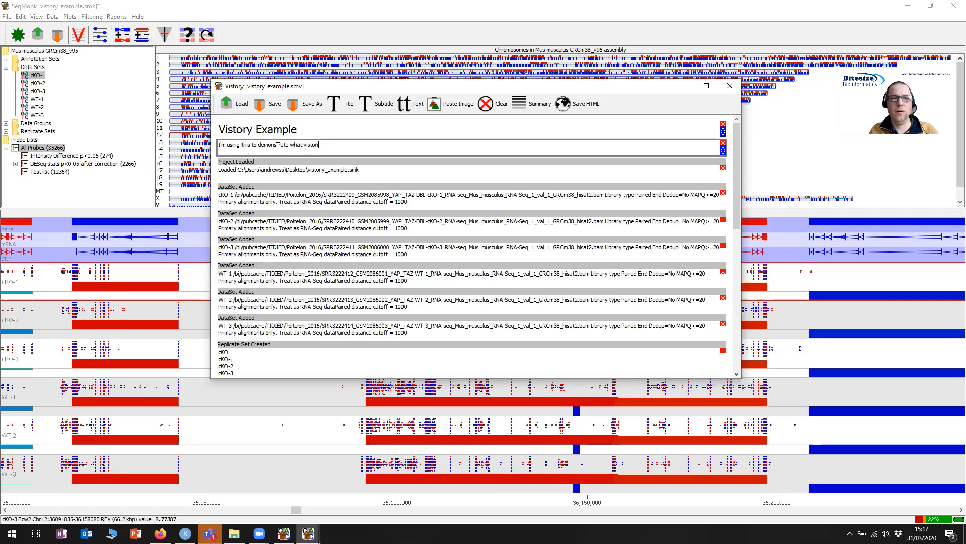
text(es can do.)
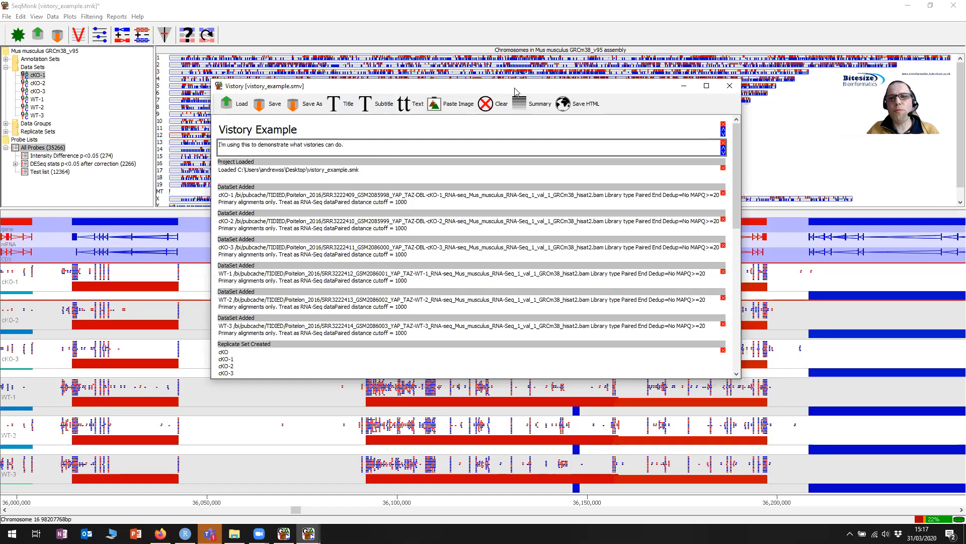
Reposition the Vistory window over the genome view and review its entries down to the Test list filter
drag(515, 91, 562, 94)
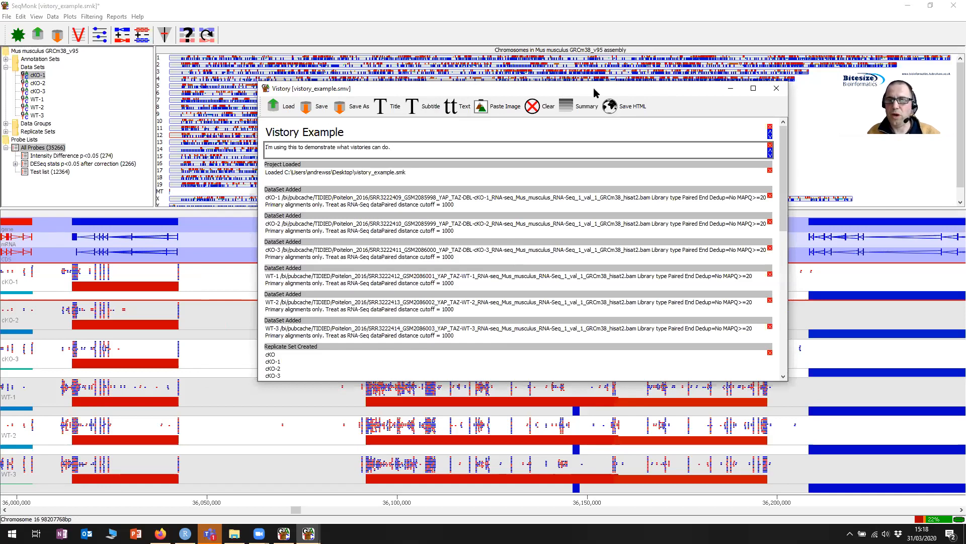
click(621, 73)
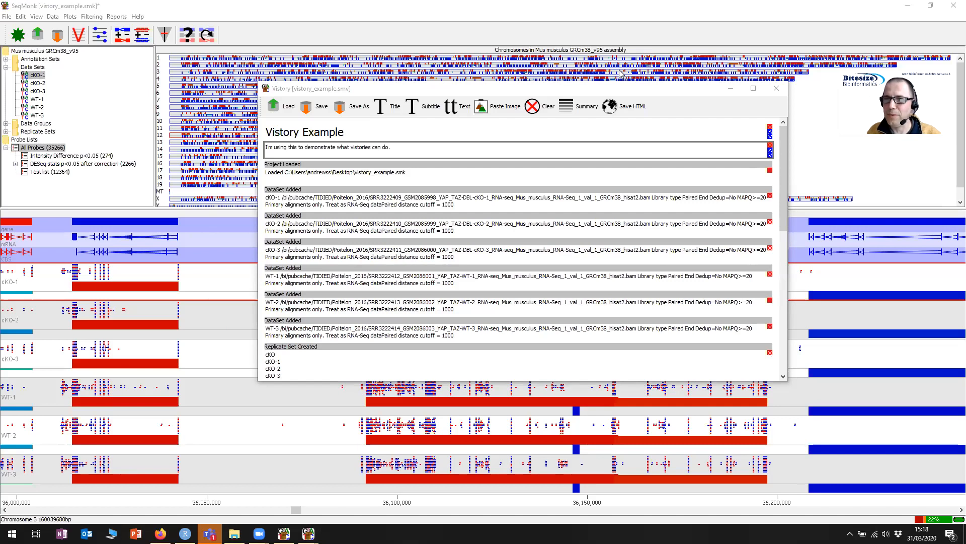
drag(629, 92, 624, 89)
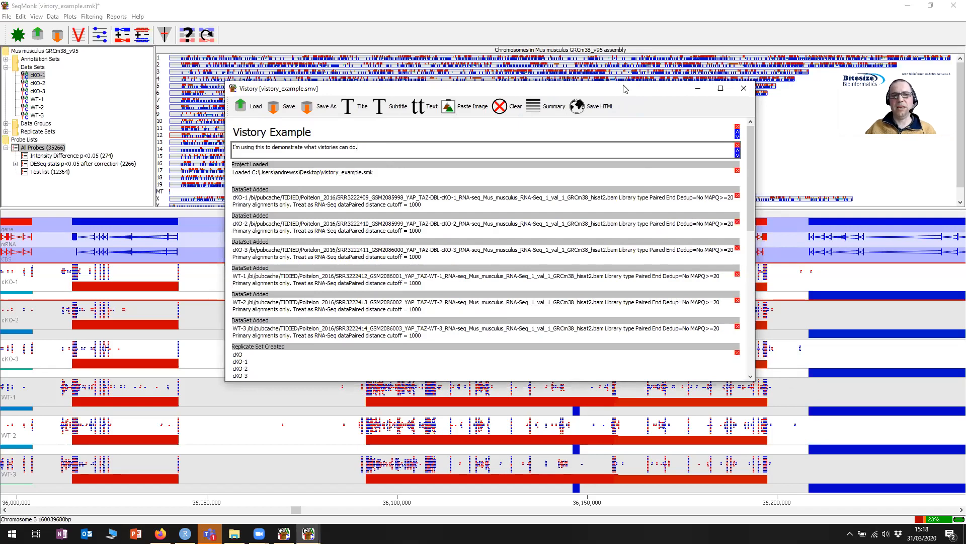
scroll(670, 203, down, 5)
scroll(670, 204, down, 5)
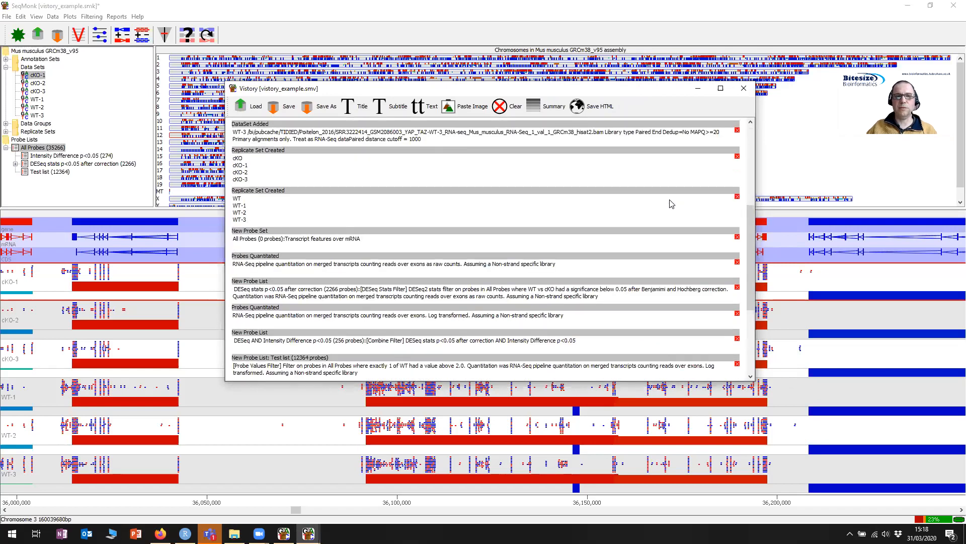
scroll(670, 203, up, 15)
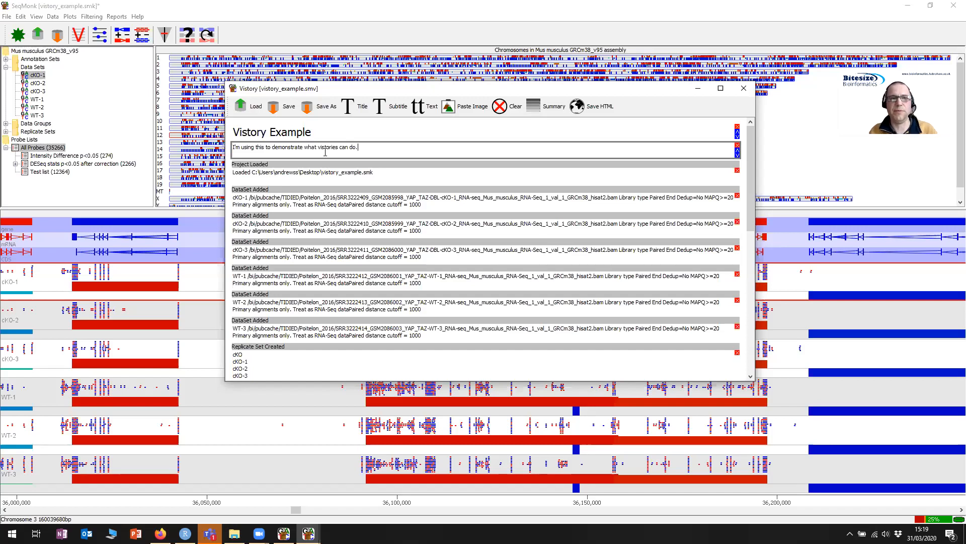
Save the Vistory, and bring up the dialogs for saving a copy and loading another Vistory, cancelling both
click(284, 108)
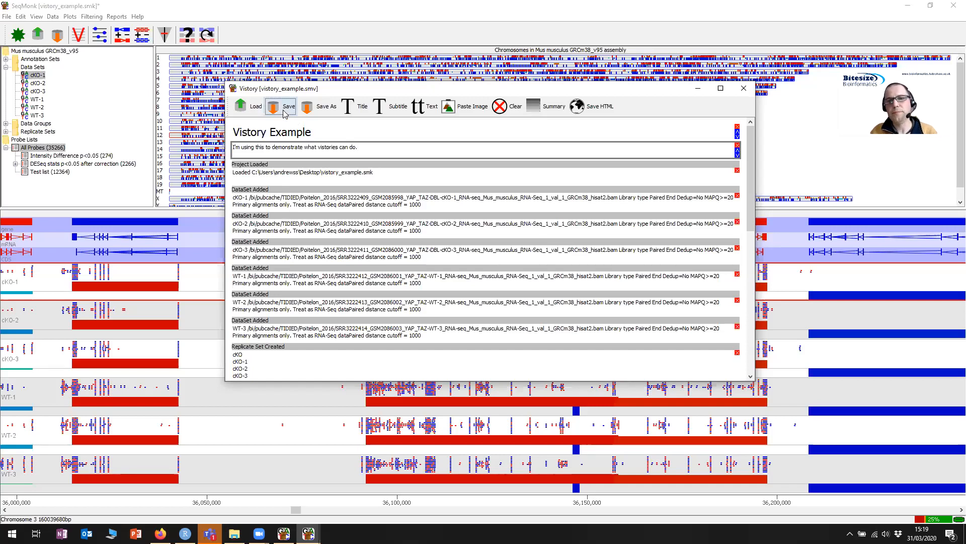
click(323, 107)
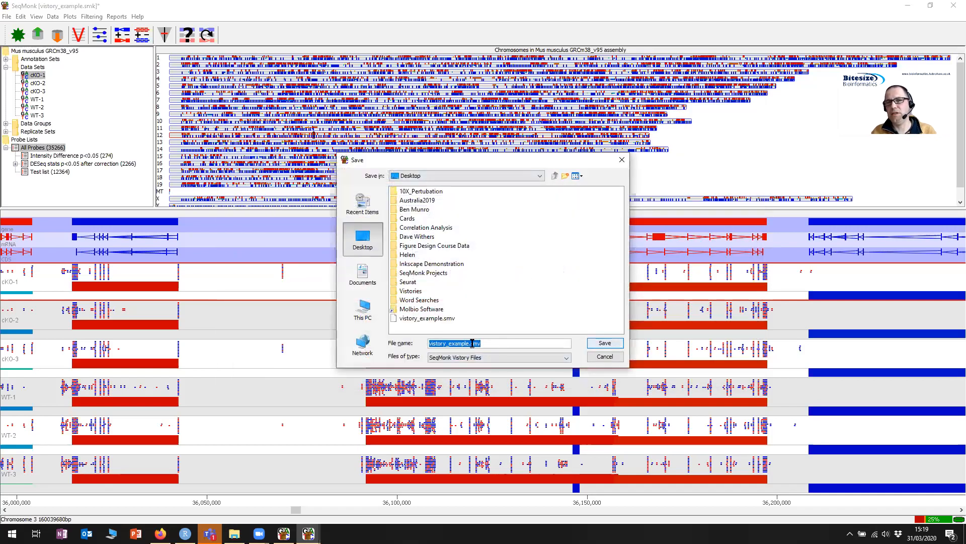
click(607, 357)
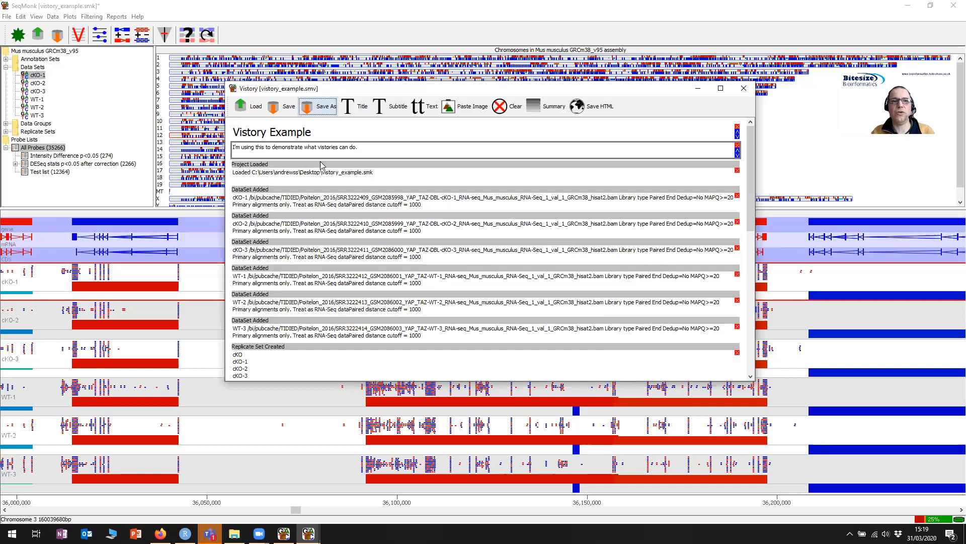
click(251, 113)
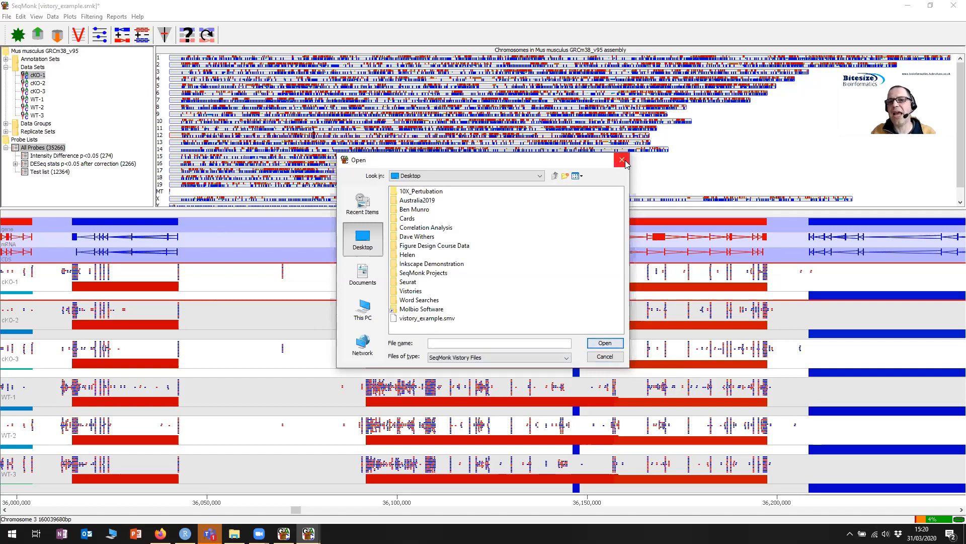
click(605, 356)
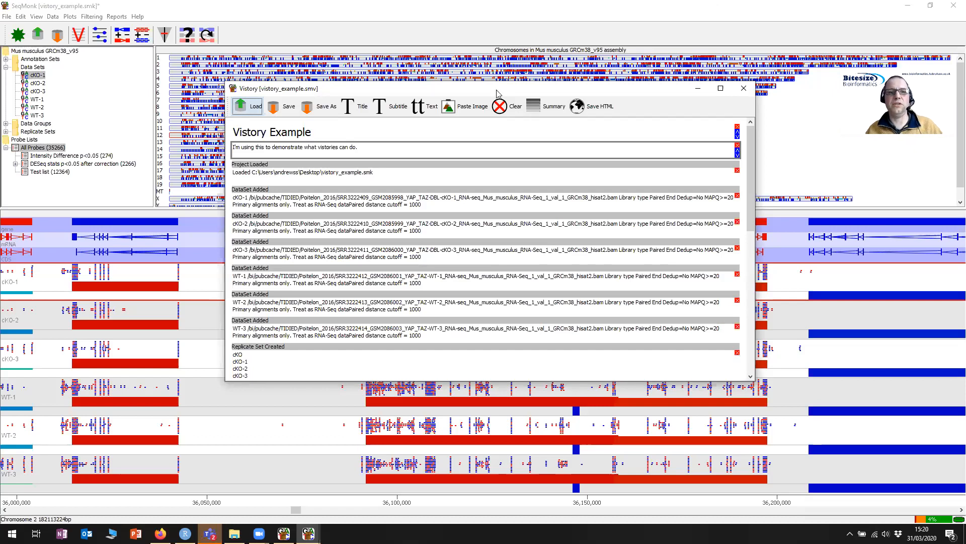
Move the Vistory window around over the genome view and close it
drag(496, 89, 587, 76)
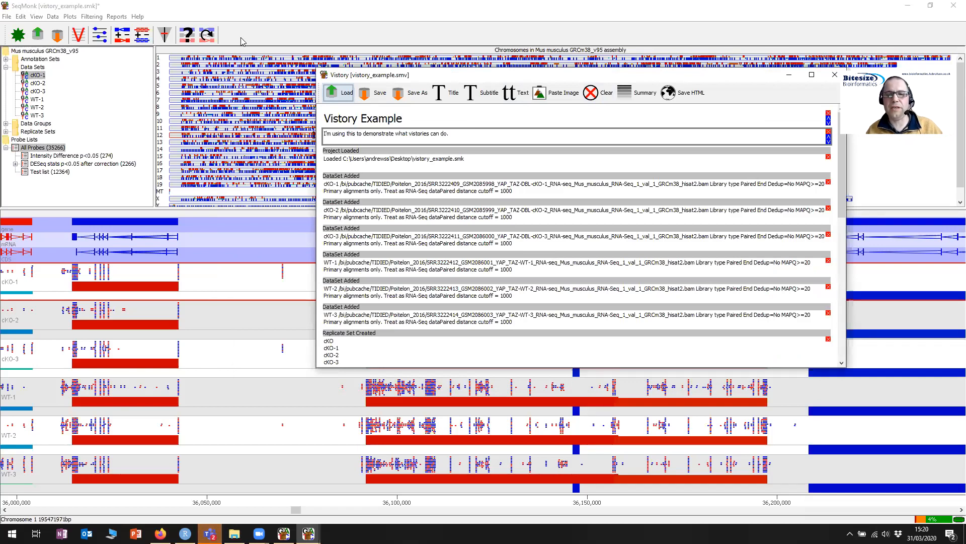
drag(600, 78, 501, 120)
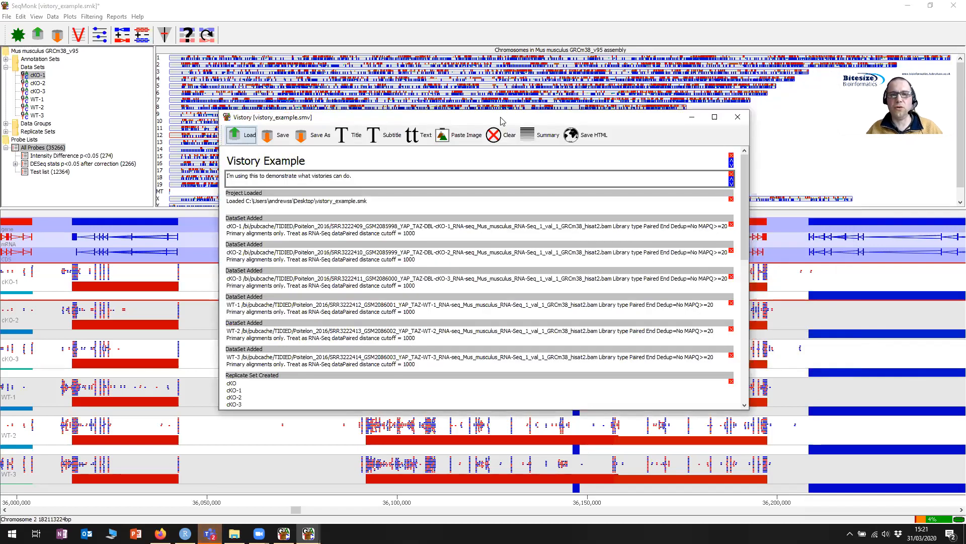
click(740, 119)
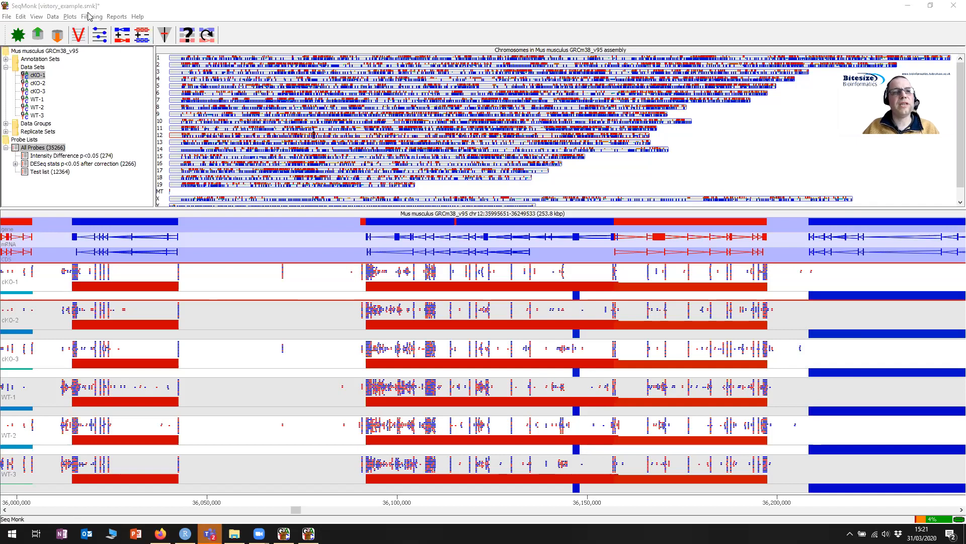
Create a scatter plot of All Probes comparing cKO with WT, and move its window clear of the centre
click(71, 19)
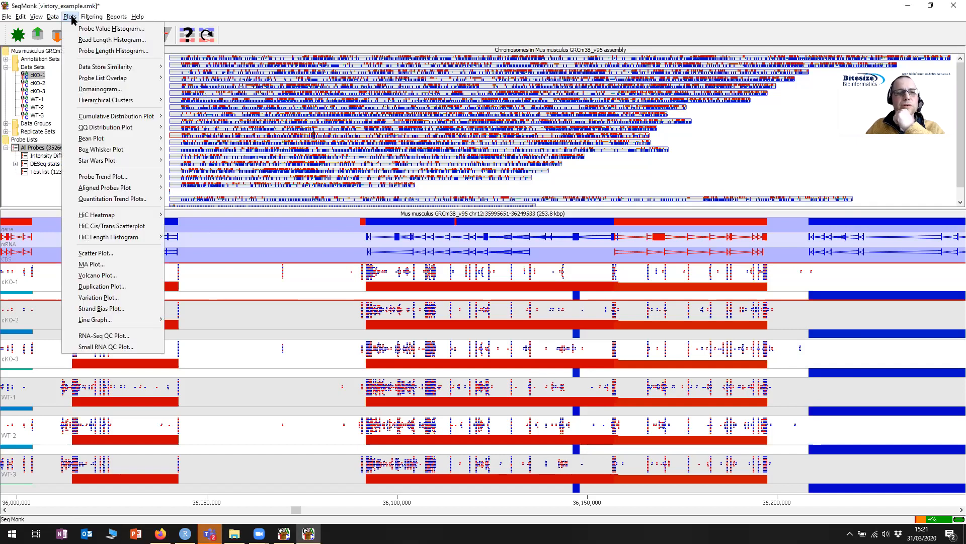
mouse_move(92, 74)
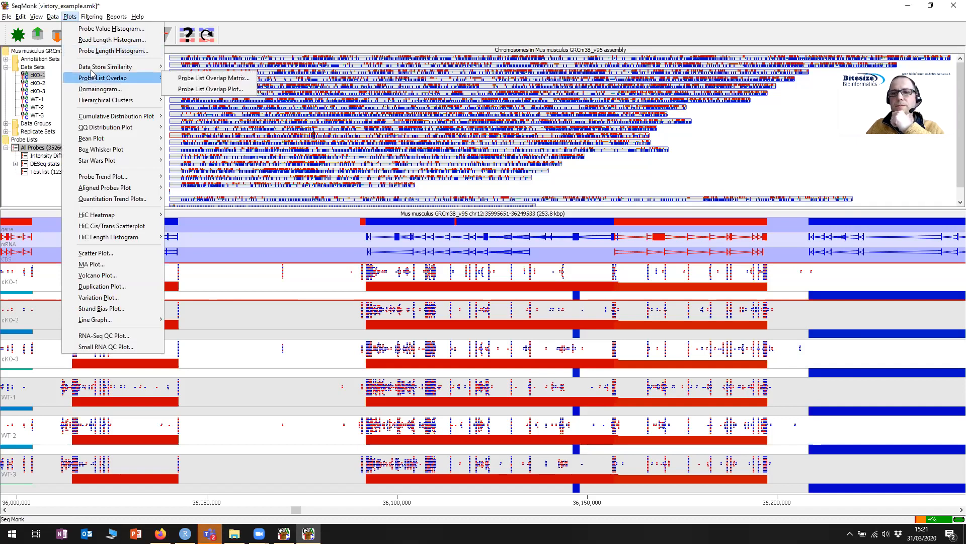
click(69, 17)
click(69, 17)
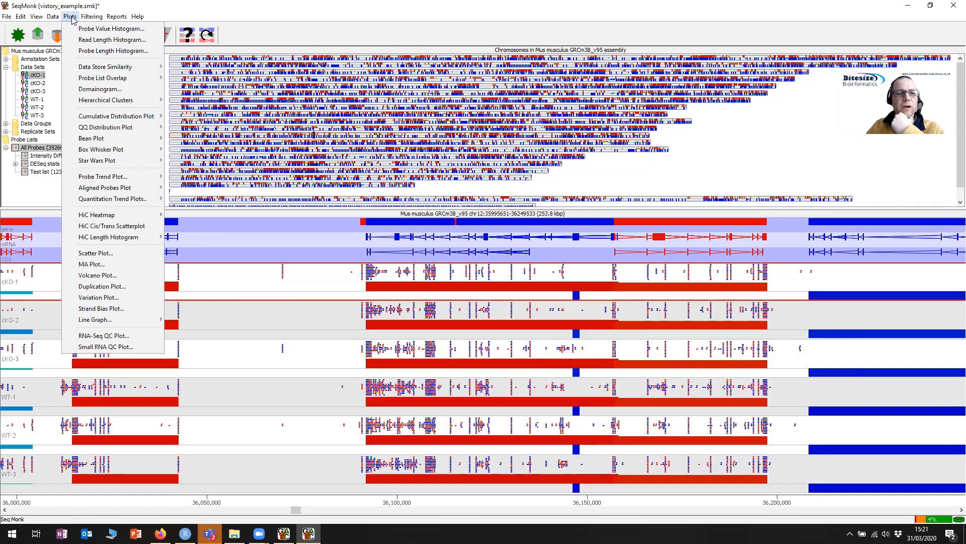
click(116, 253)
click(453, 105)
click(454, 120)
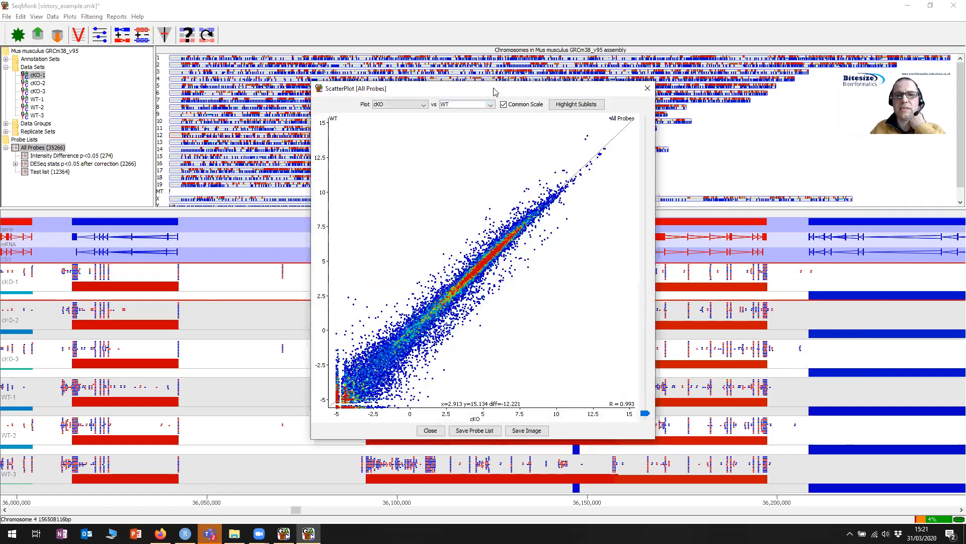
drag(493, 86, 379, 65)
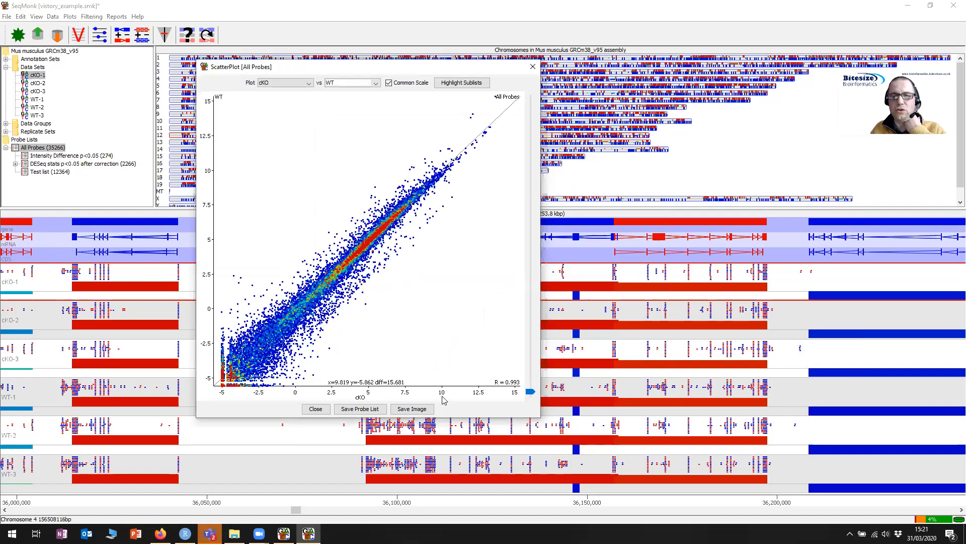
Save the scatter plot image to the Vistory, view it below the introductory text, and delete that image block
click(415, 410)
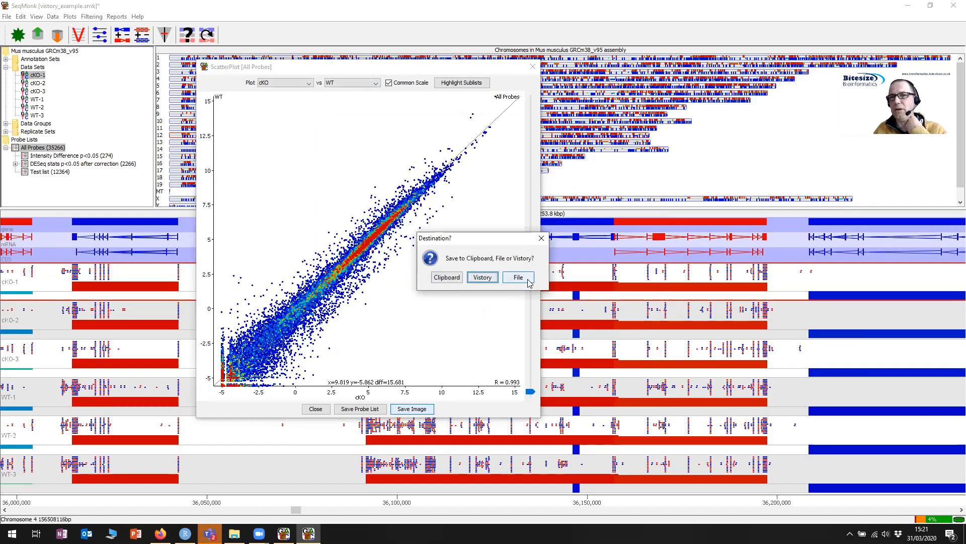
click(483, 277)
click(78, 35)
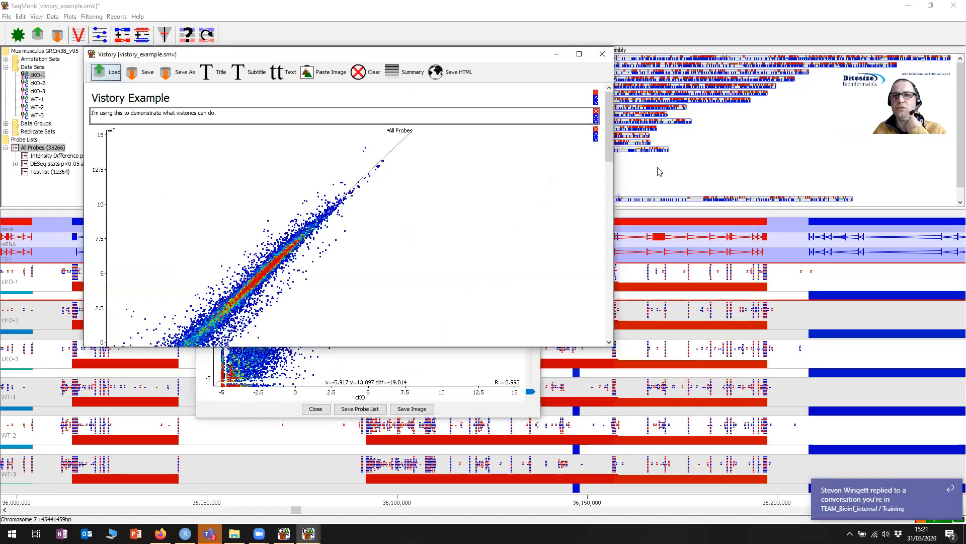
drag(610, 160, 628, 136)
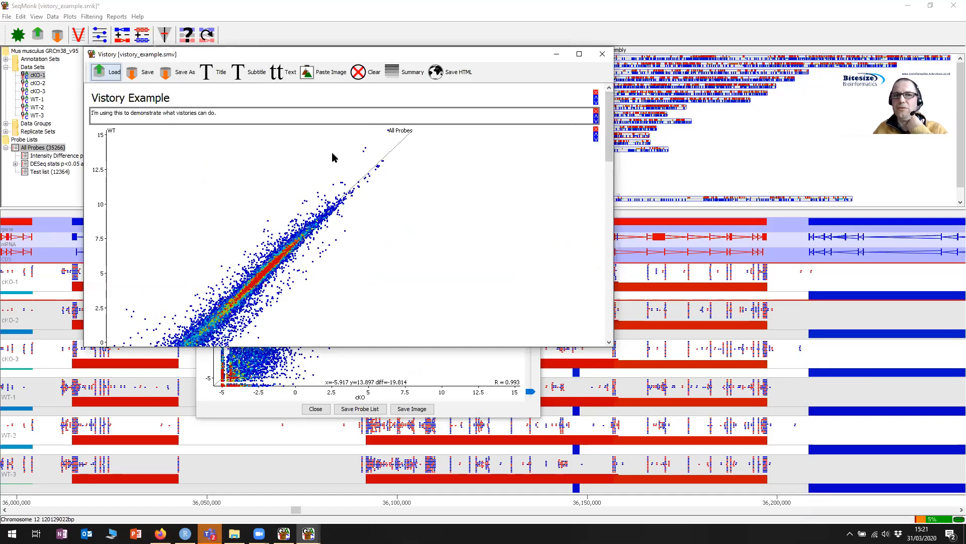
scroll(332, 157, down, 2)
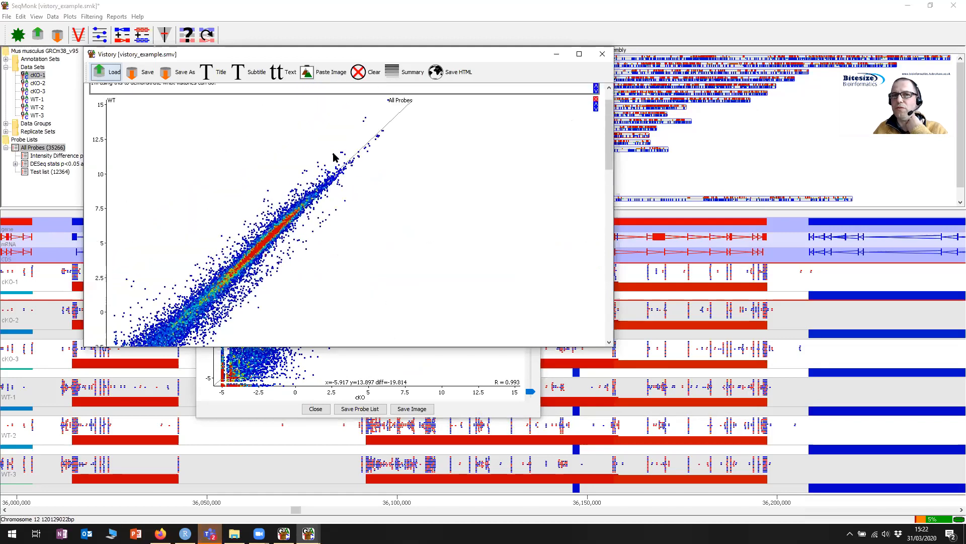
scroll(333, 157, up, 2)
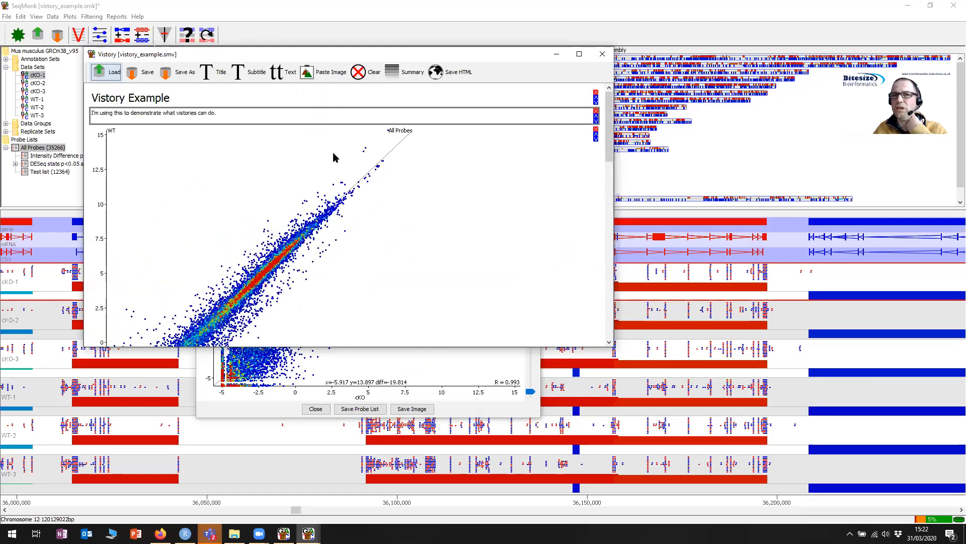
click(596, 130)
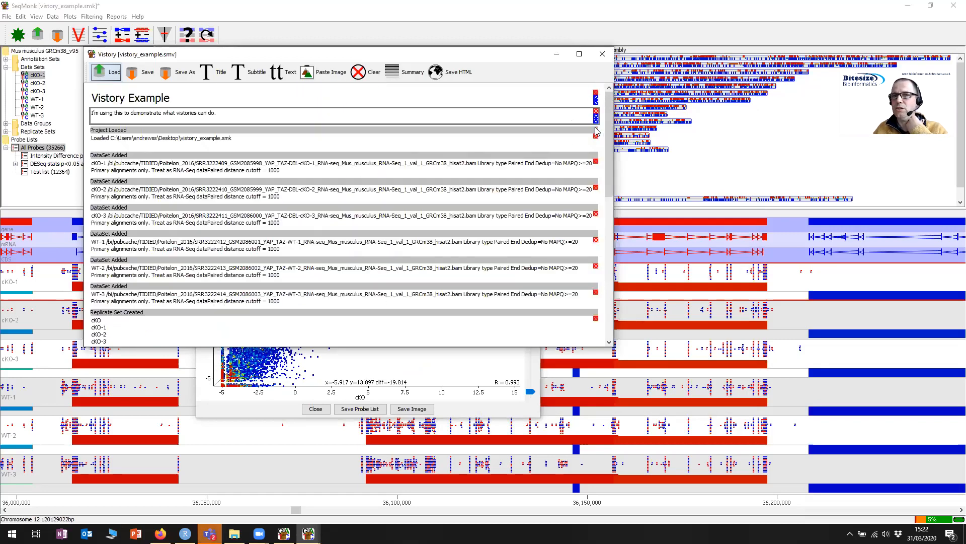
Save the scatter plot image to the Vistory directly after the Test list entry, and display the inserted plot
scroll(609, 161, down, 10)
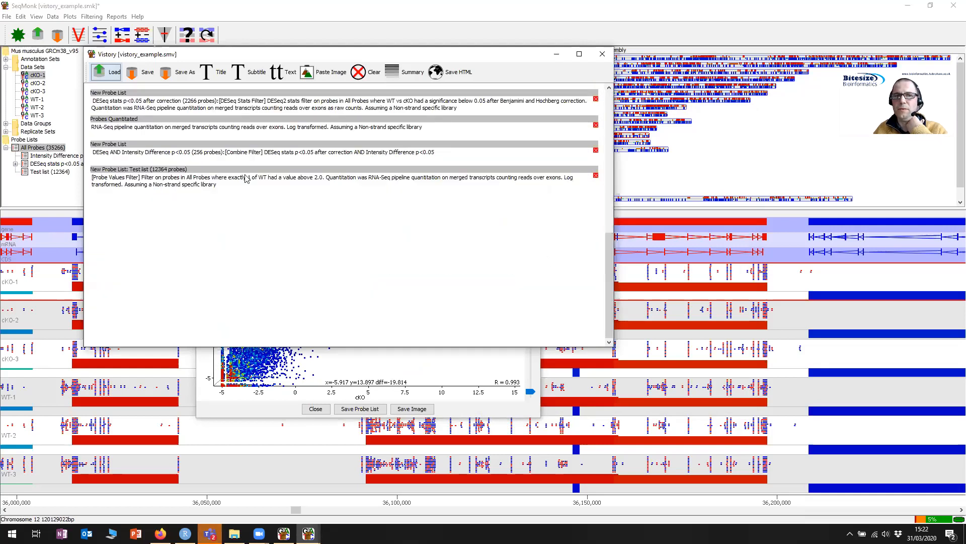
click(195, 180)
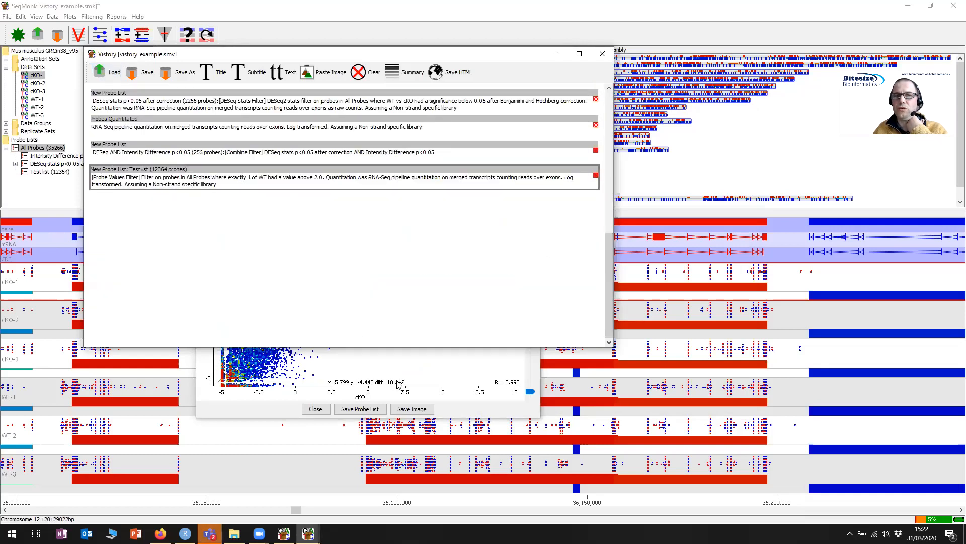
click(412, 409)
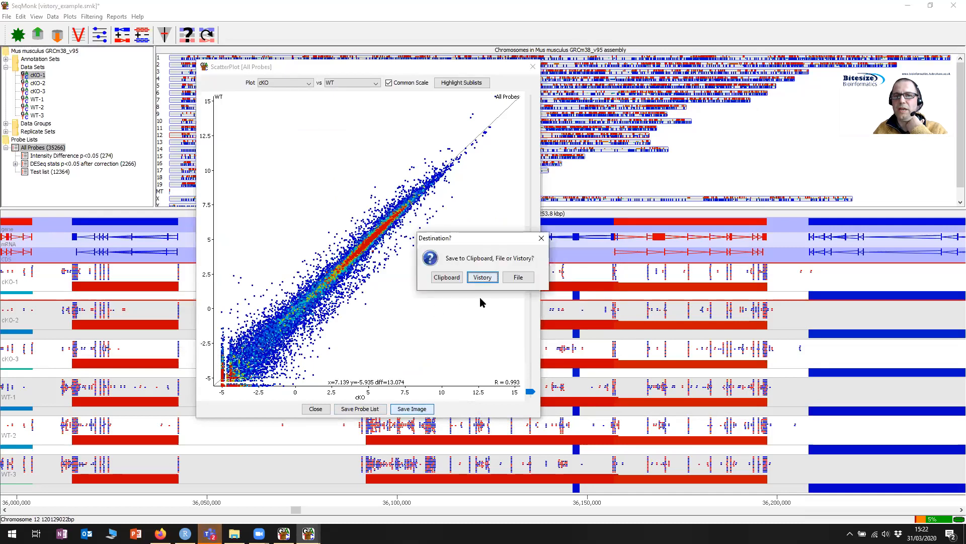
click(488, 278)
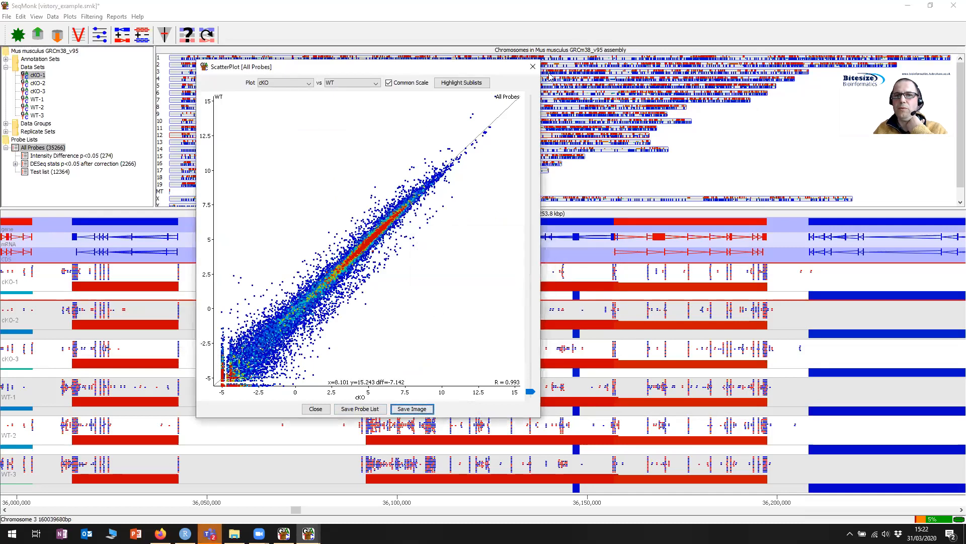
drag(478, 70, 673, 153)
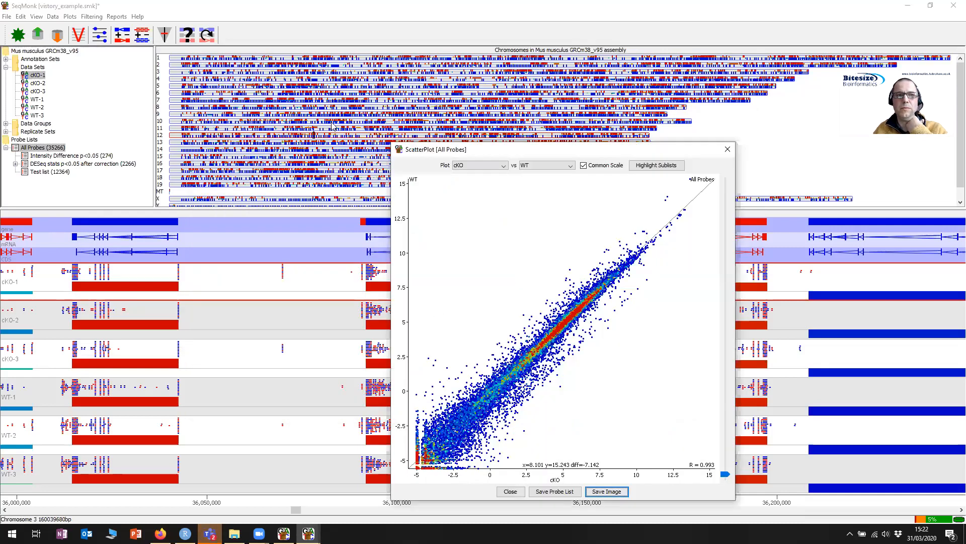
click(78, 34)
scroll(533, 224, down, 6)
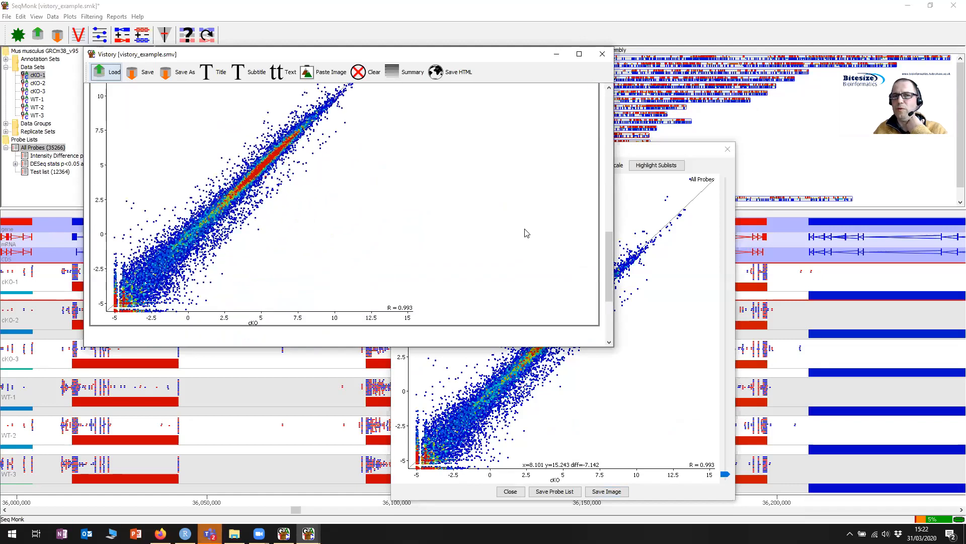
Narrow and move the Vistory window to examine how its entries and scatter plot fit, and close the scatter plot window
scroll(522, 237, up, 6)
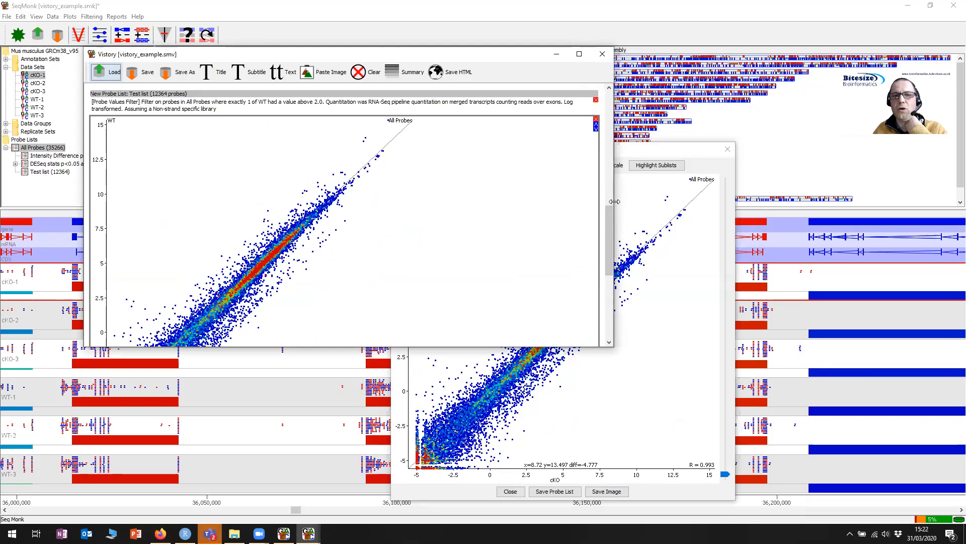
drag(615, 201, 330, 201)
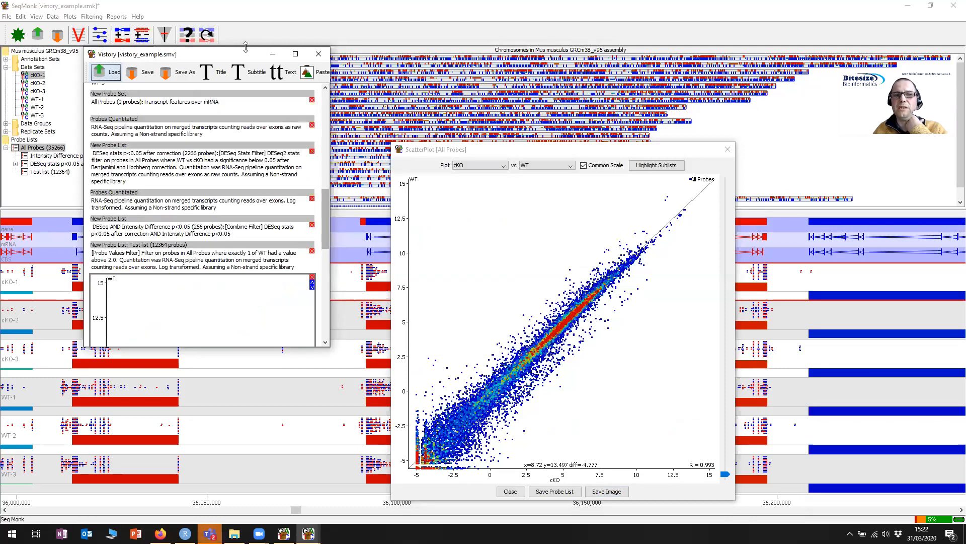
drag(242, 55, 549, 54)
drag(632, 198, 628, 258)
drag(474, 266, 538, 275)
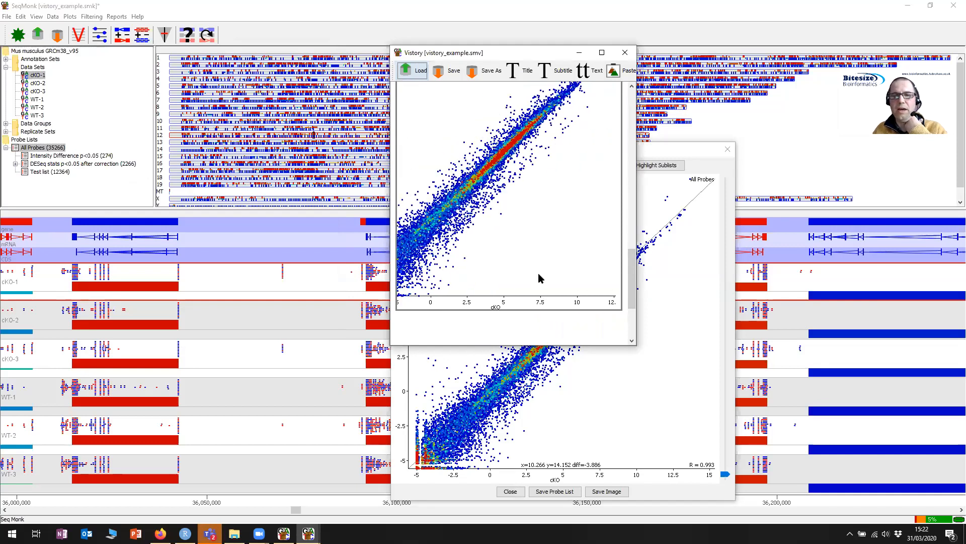
drag(605, 259, 473, 263)
scroll(475, 265, up, 5)
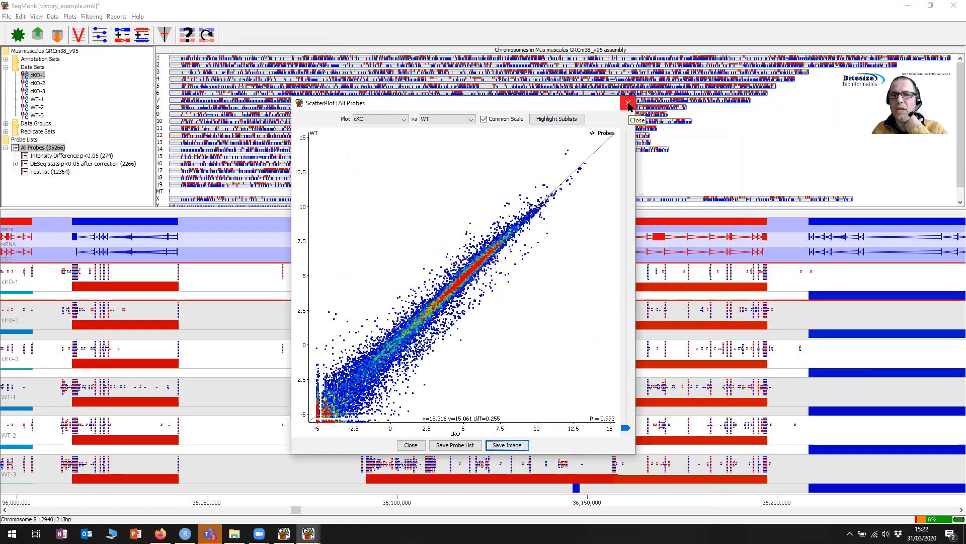
click(628, 105)
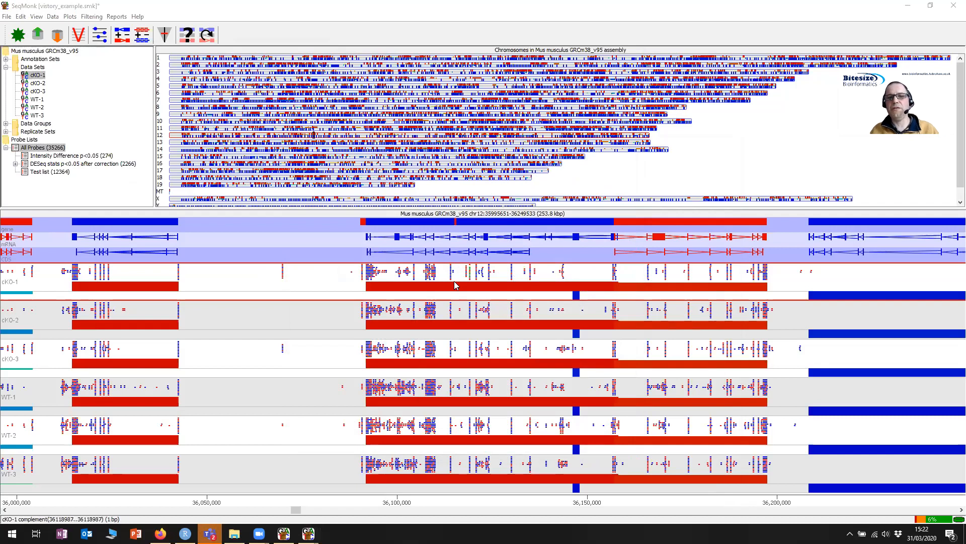
Export the current genome view to the Vistory and check the inserted image below the scatter plot
scroll(454, 285, down, 7)
scroll(454, 285, down, 1)
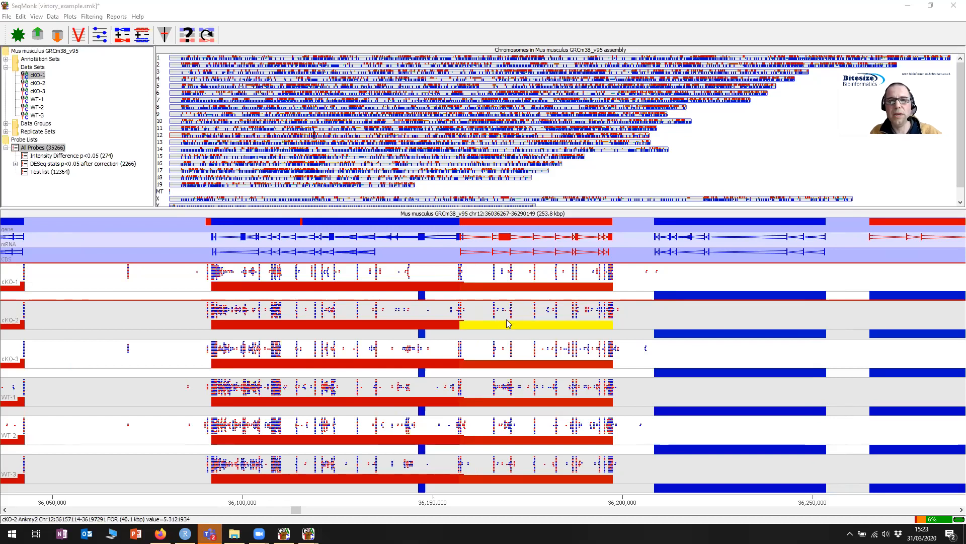
scroll(507, 323, up, 1)
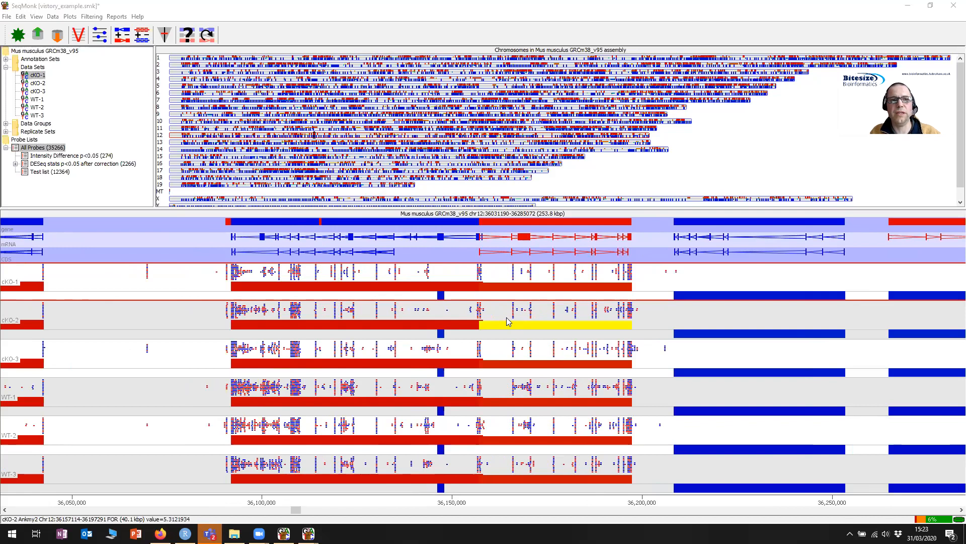
click(6, 17)
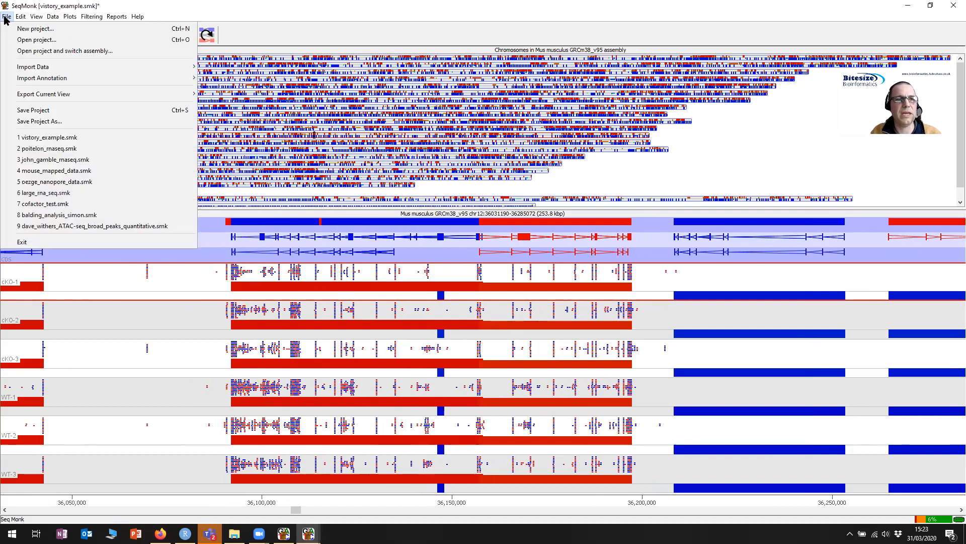
mouse_move(36, 97)
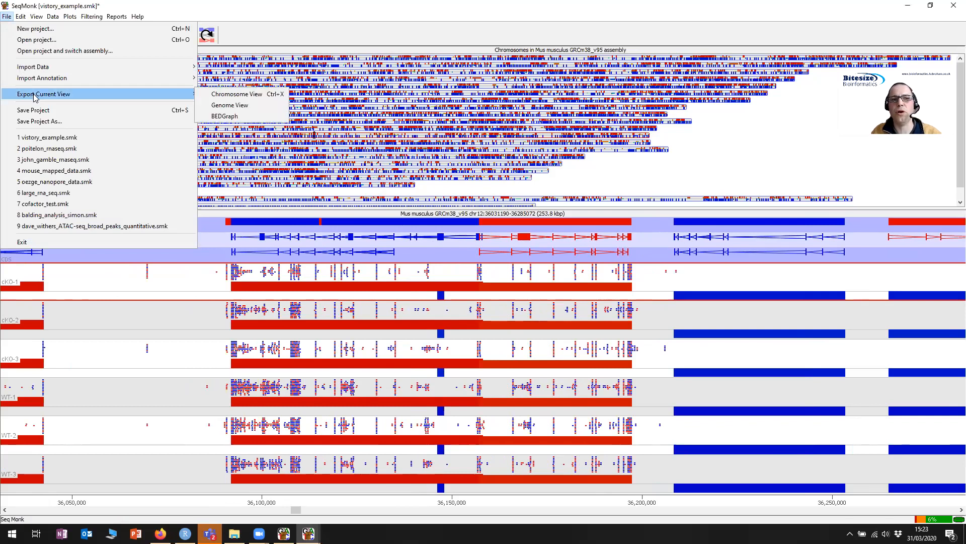
click(251, 106)
click(482, 277)
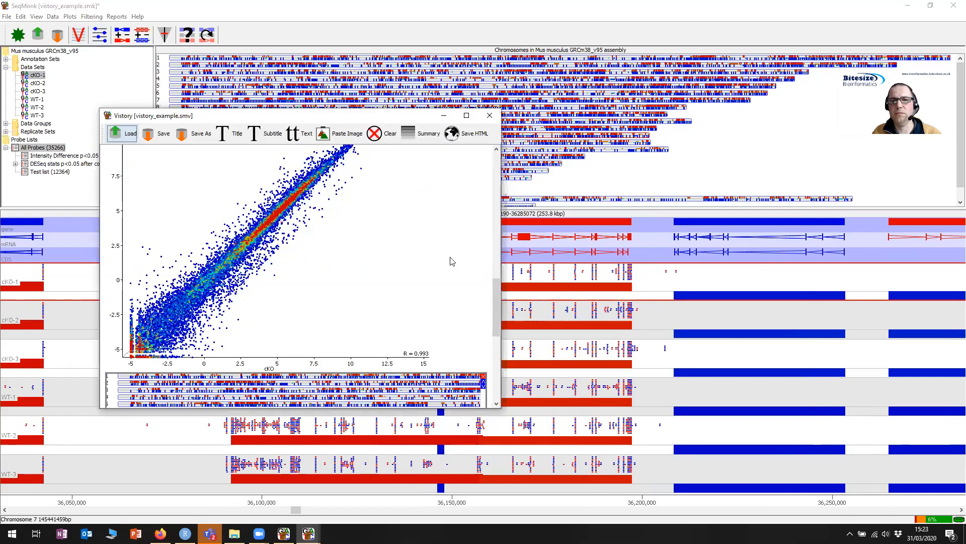
drag(497, 292, 501, 337)
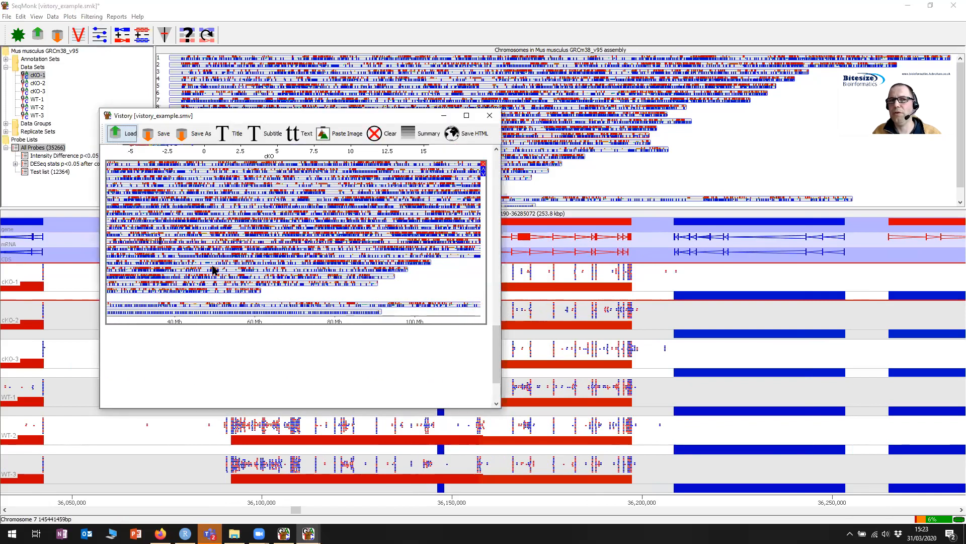
click(490, 117)
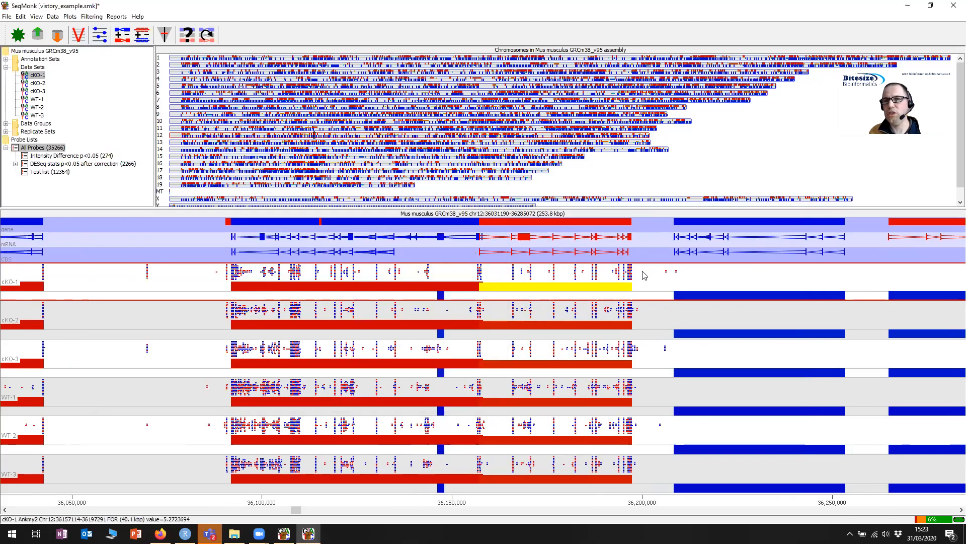
Slightly enlarge the chromosome view and create a scatter plot of All Probes comparing cKO with WT
drag(591, 208, 579, 192)
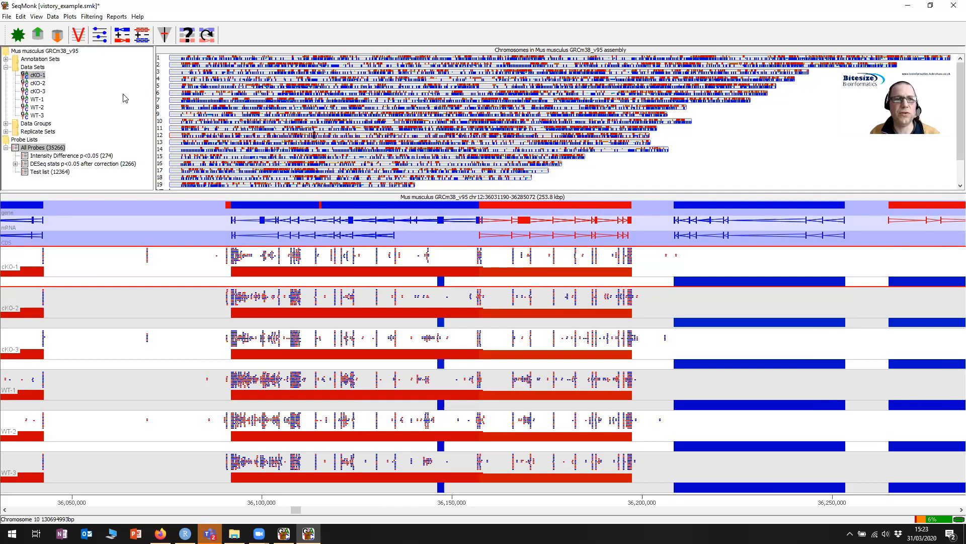
click(70, 16)
click(156, 254)
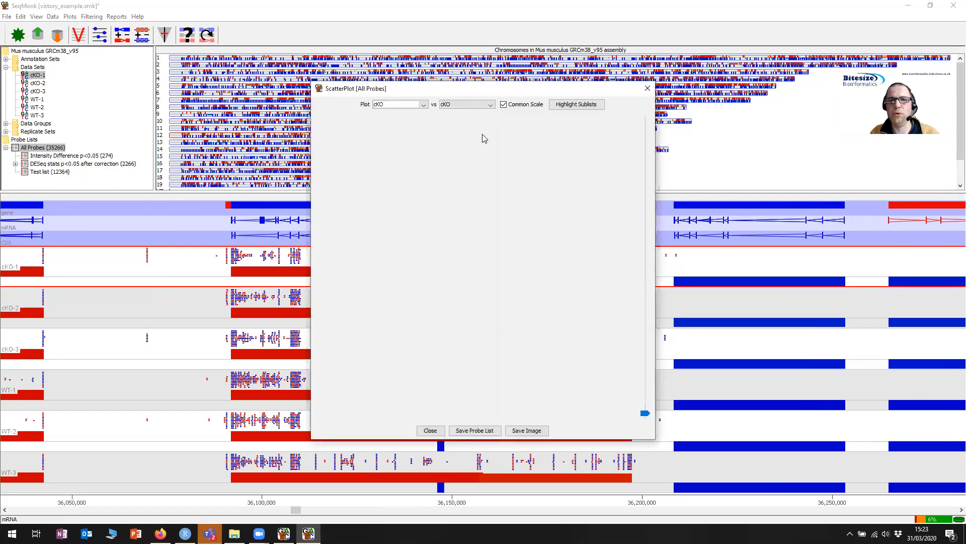
click(467, 105)
click(467, 119)
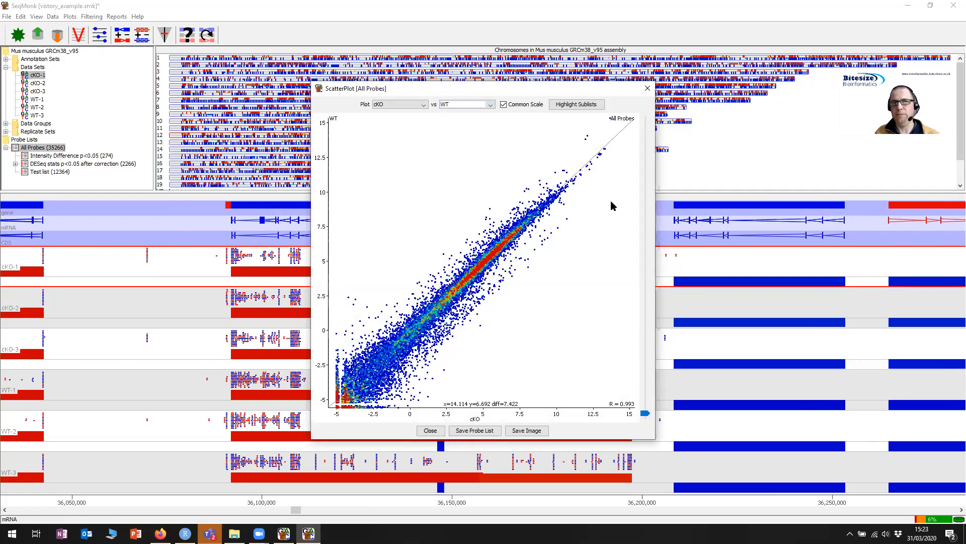
Highlight the DESeq AND Intensity Difference p<0.05 probe list on the scatter plot
click(587, 107)
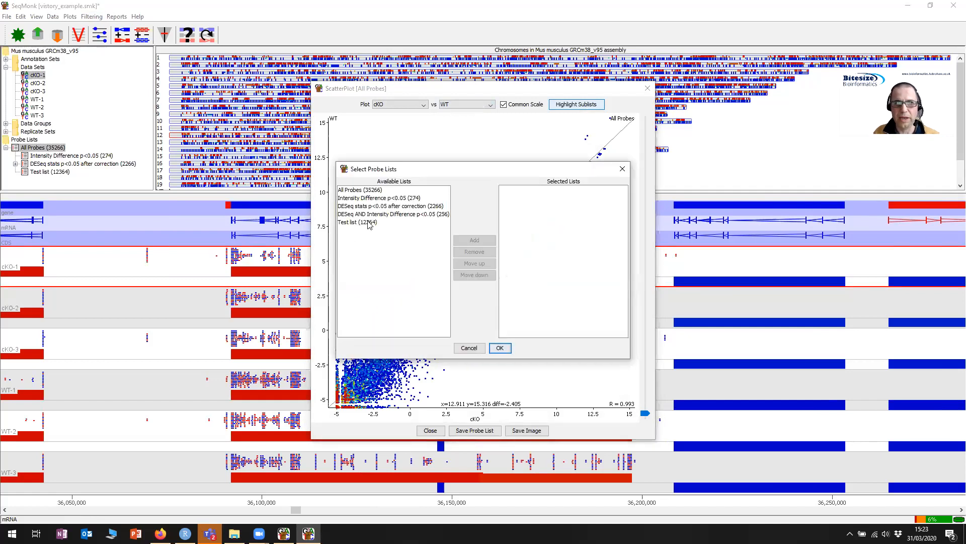
click(385, 214)
click(479, 240)
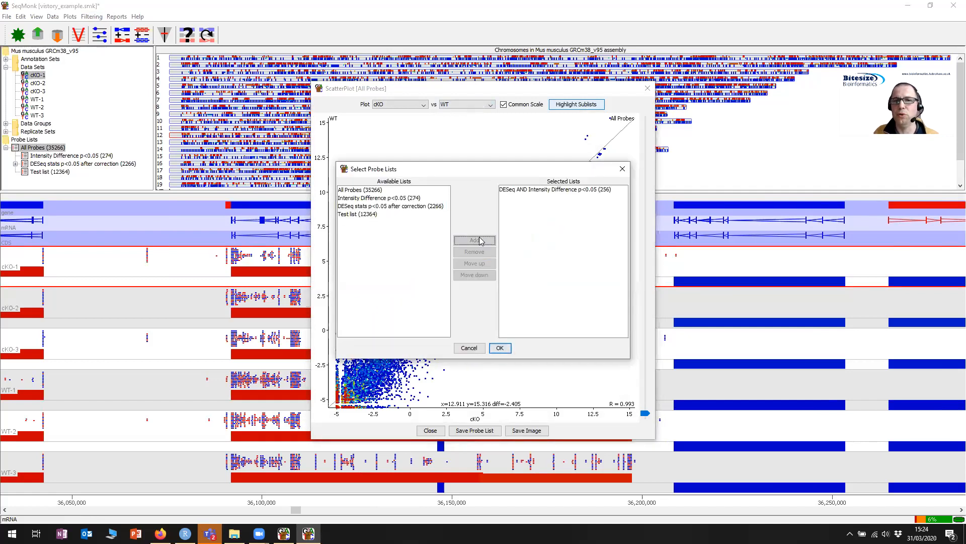
click(500, 348)
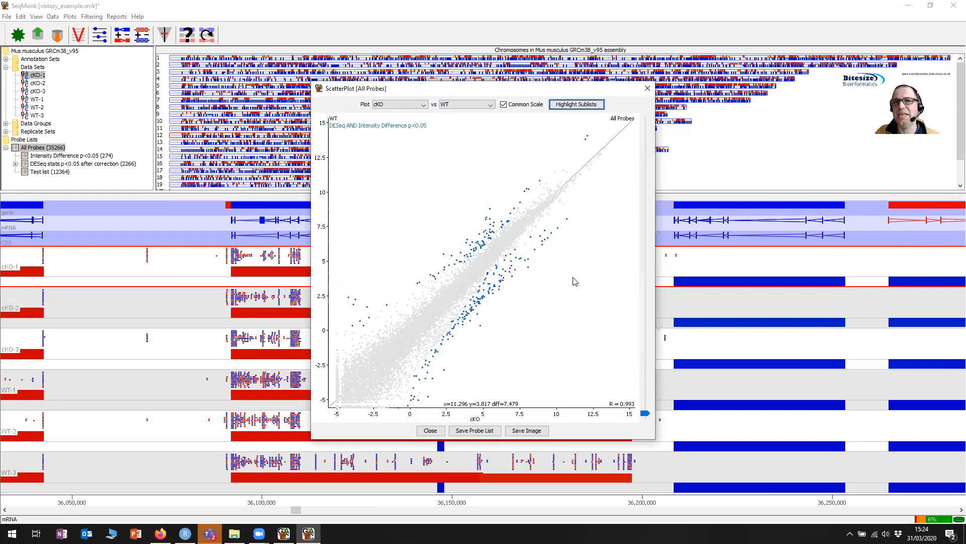
Remove the DESeq AND Intensity Difference p<0.05 list from the scatter plot's highlighted sublists
click(595, 104)
click(579, 190)
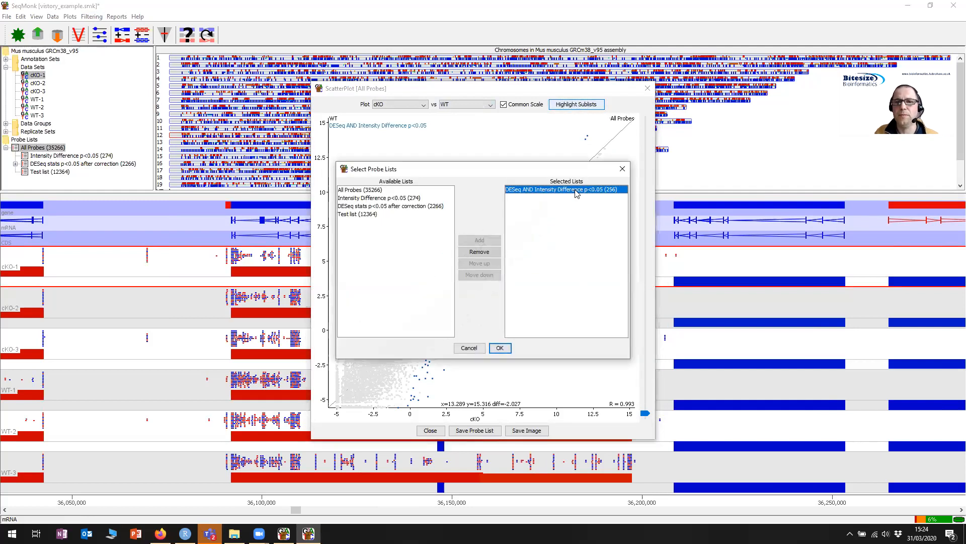
click(487, 257)
click(500, 347)
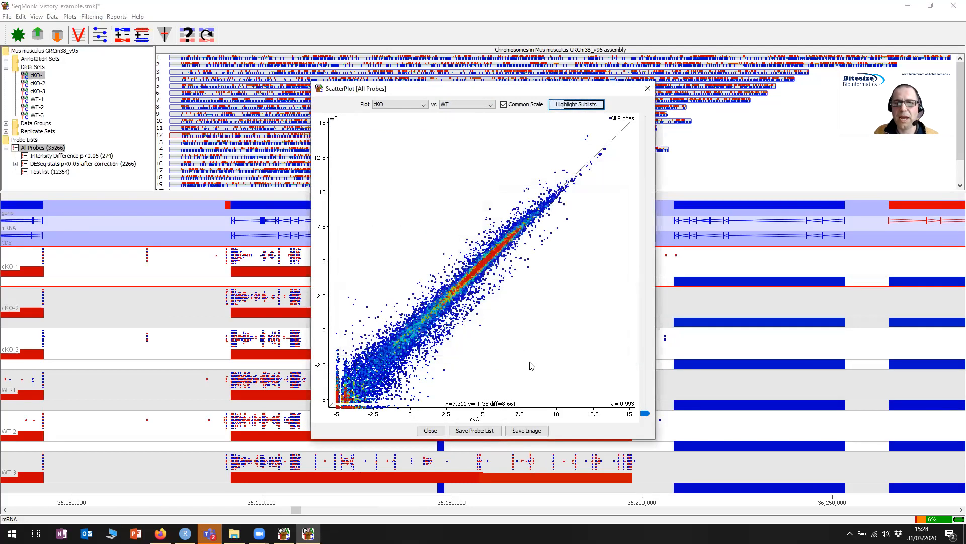
Label the outlying points Mobp, Klk10, Otop1, Mbp and Mme on the scatter plot, and clear all labels
mouse_move(349, 298)
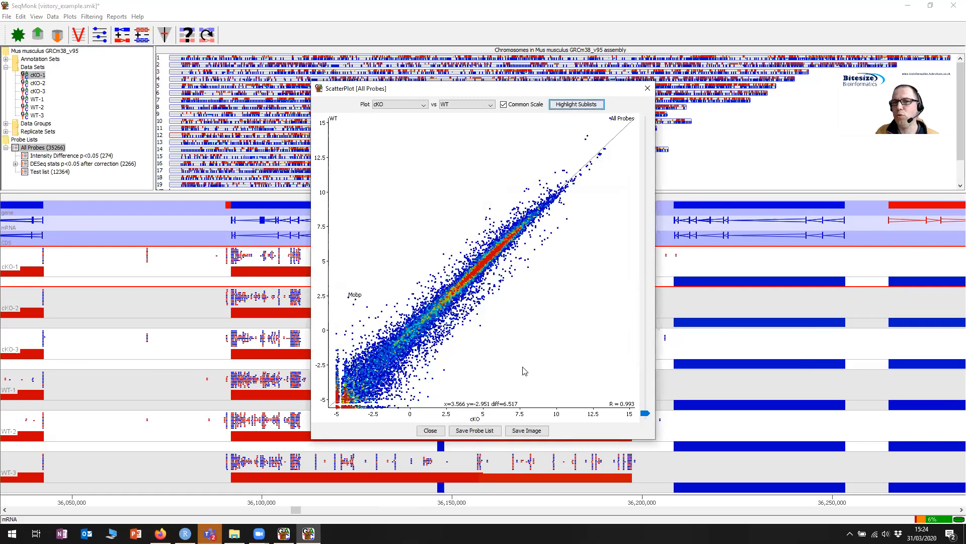
click(482, 330)
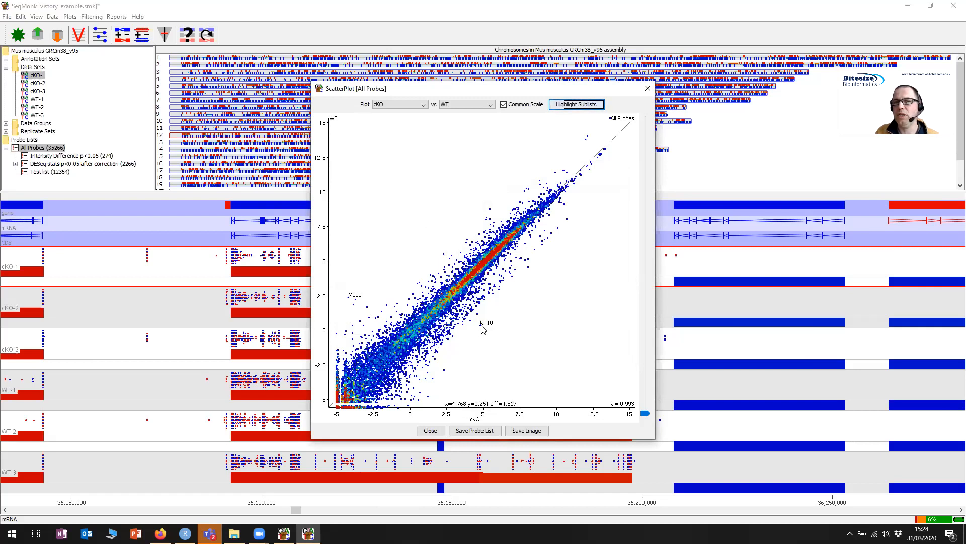
click(447, 370)
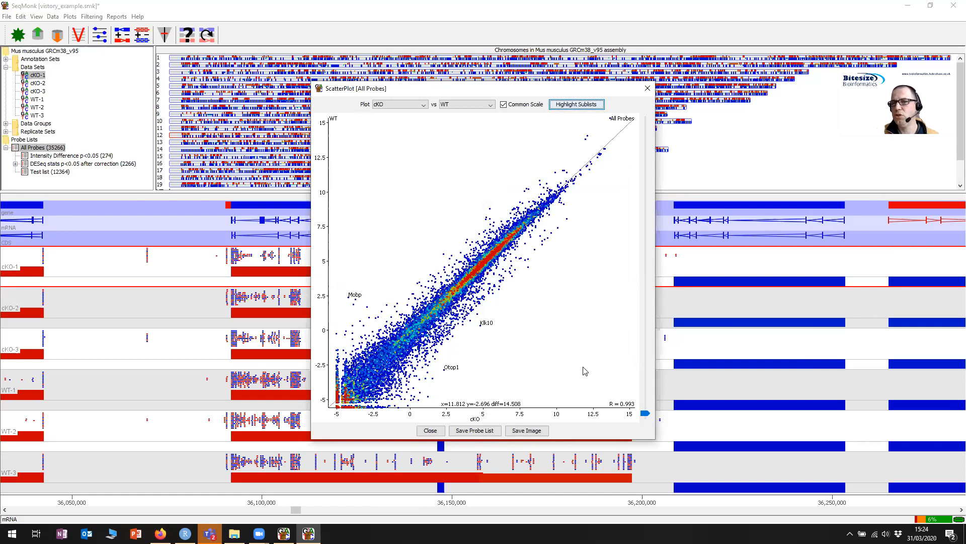
click(586, 137)
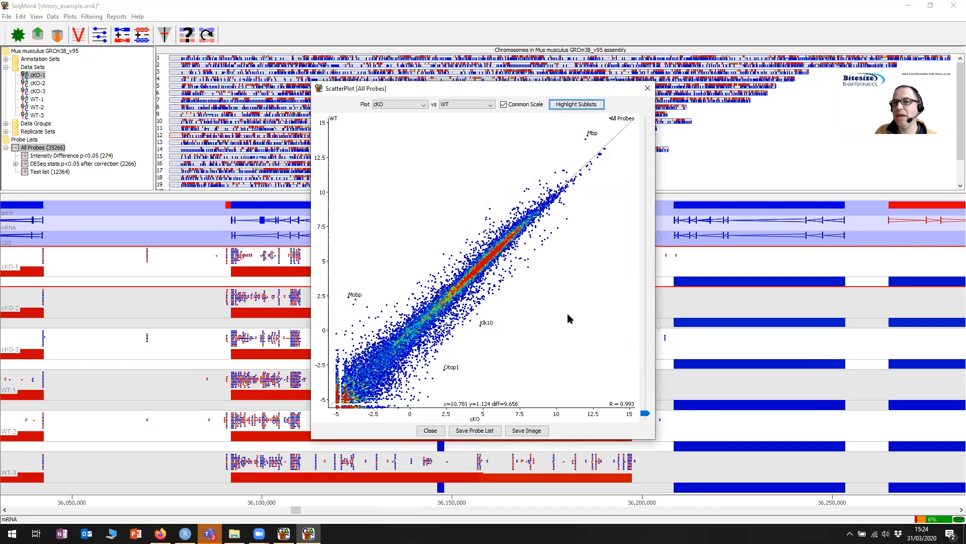
click(489, 209)
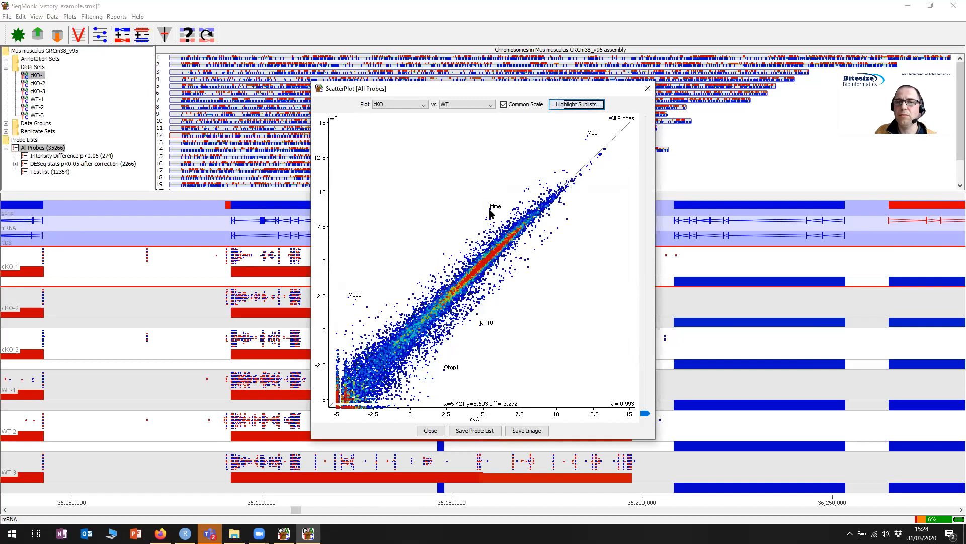
click(591, 324)
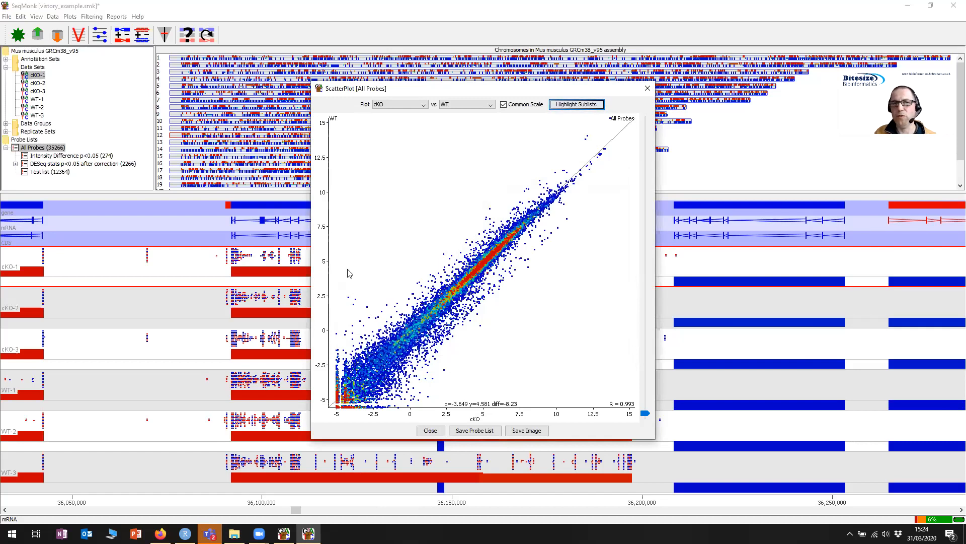
Label the outlying points Mobp, Dnah9, Klk10, Mbp and Mme on the scatter plot
click(350, 298)
click(354, 307)
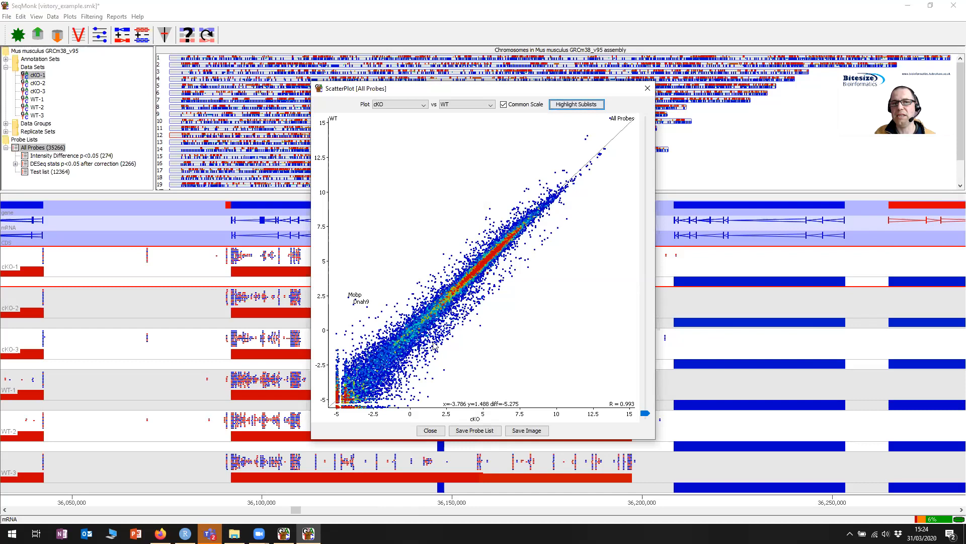
click(480, 327)
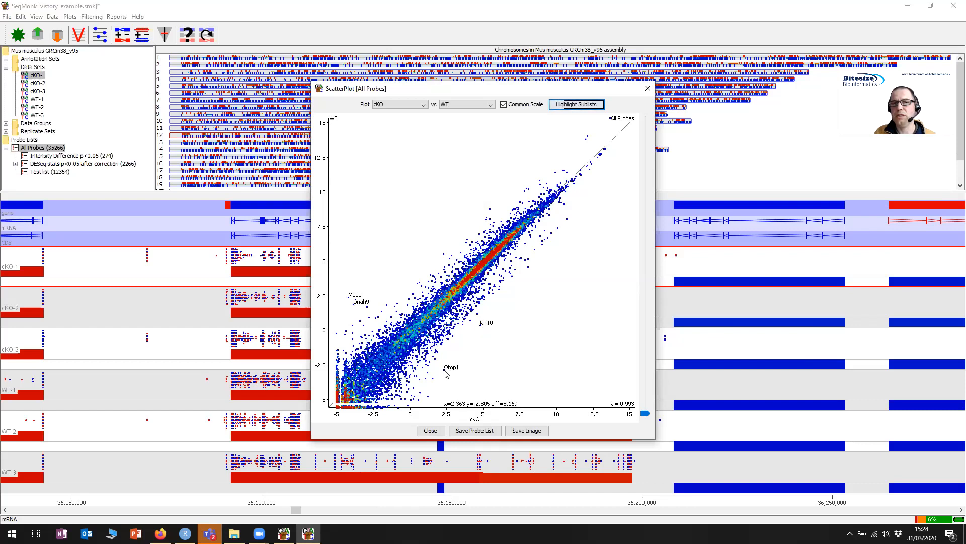
click(587, 139)
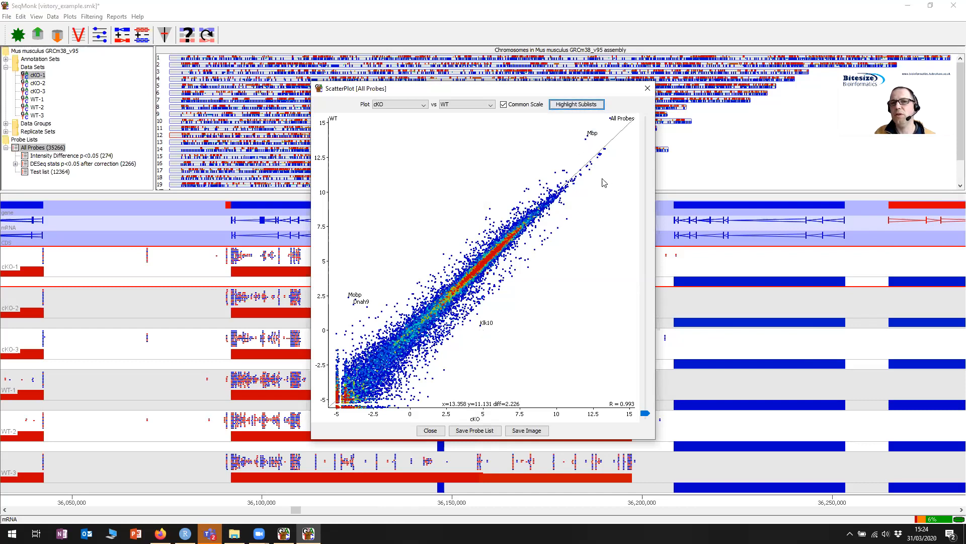
click(494, 208)
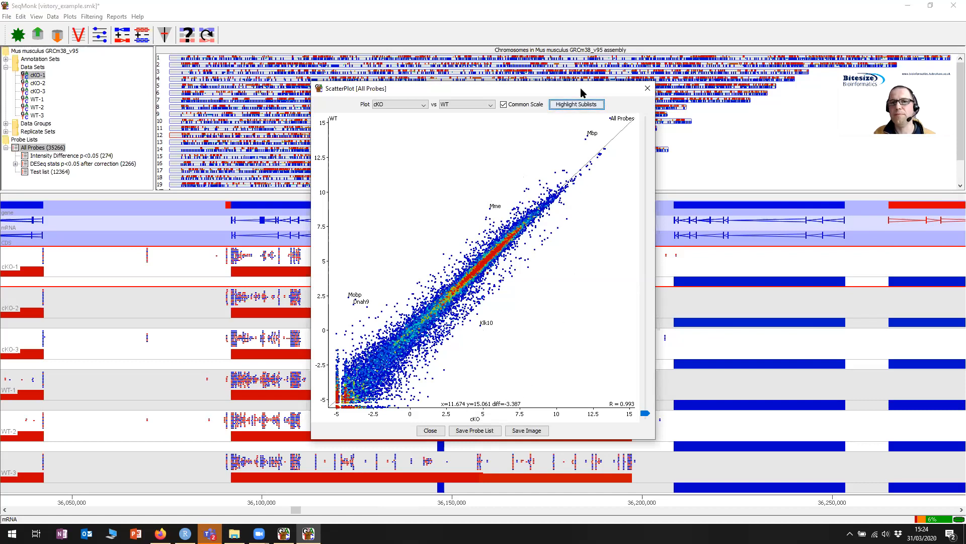
Save the labelled scatter plot image to the Vistory, check it below the genome view image, and close both windows
click(529, 434)
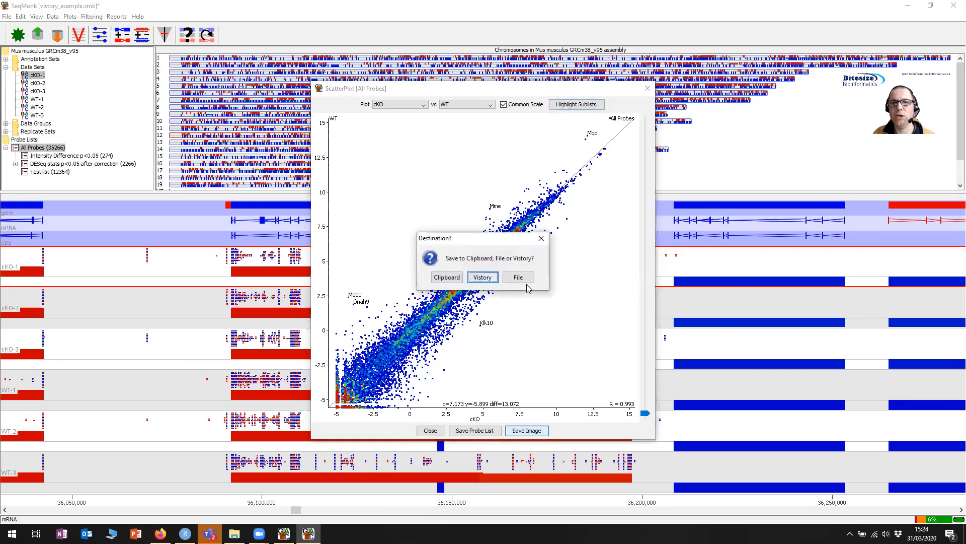
click(482, 278)
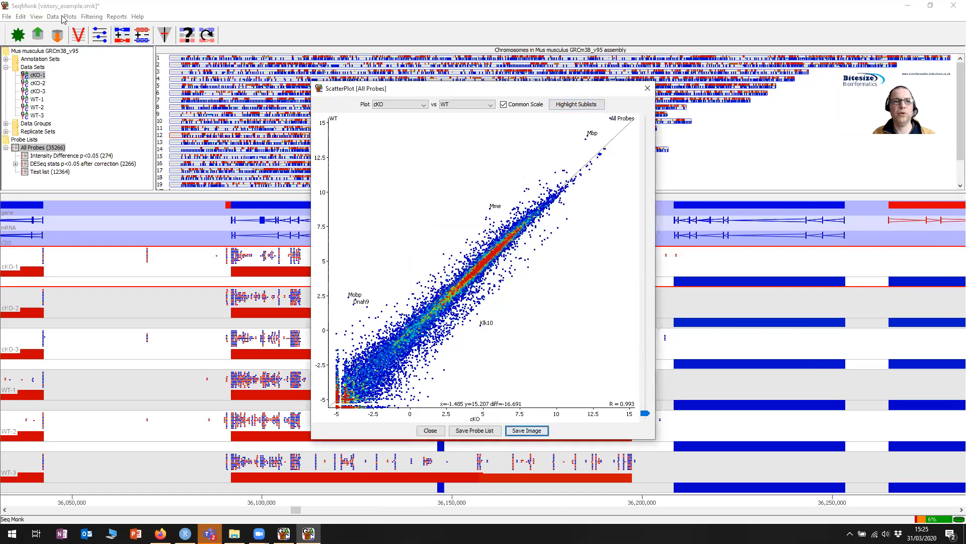
click(78, 34)
scroll(443, 277, down, 5)
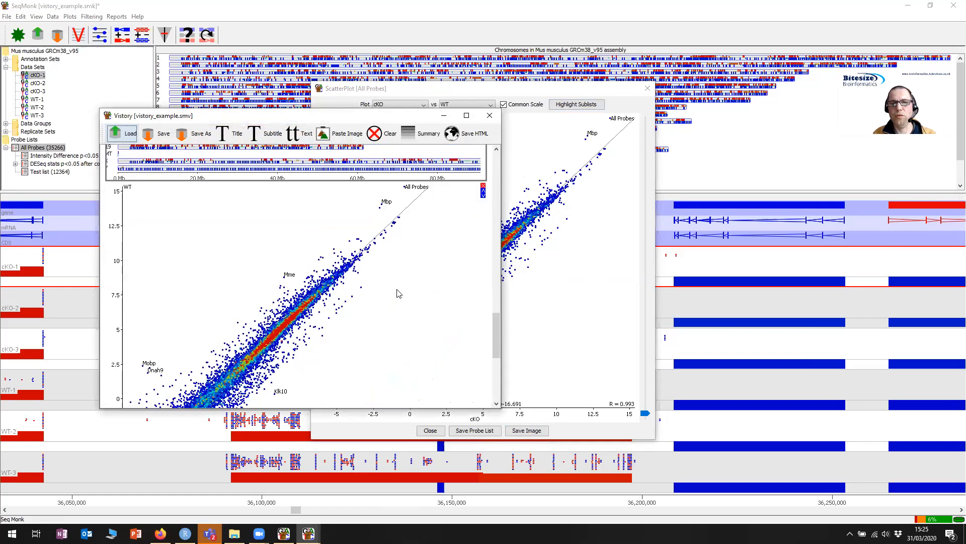
scroll(399, 294, up, 2)
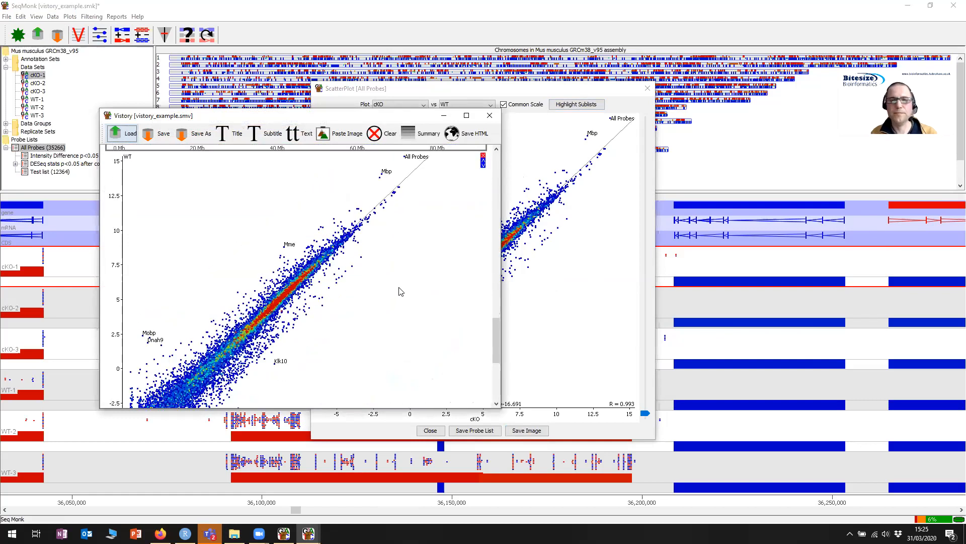
click(490, 116)
click(648, 88)
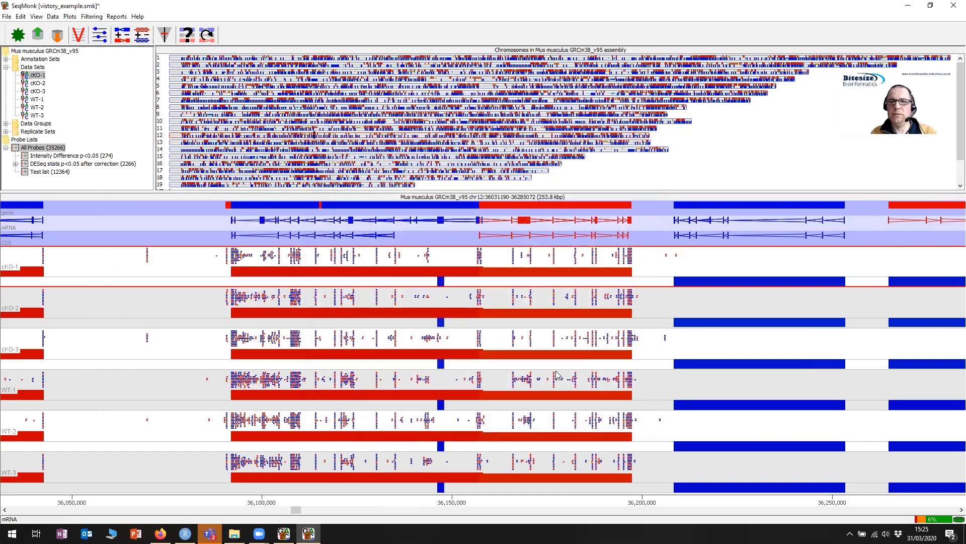
Show all feature labels on the annotation tracks, and hide them again
scroll(562, 358, down, 7)
scroll(563, 357, up, 6)
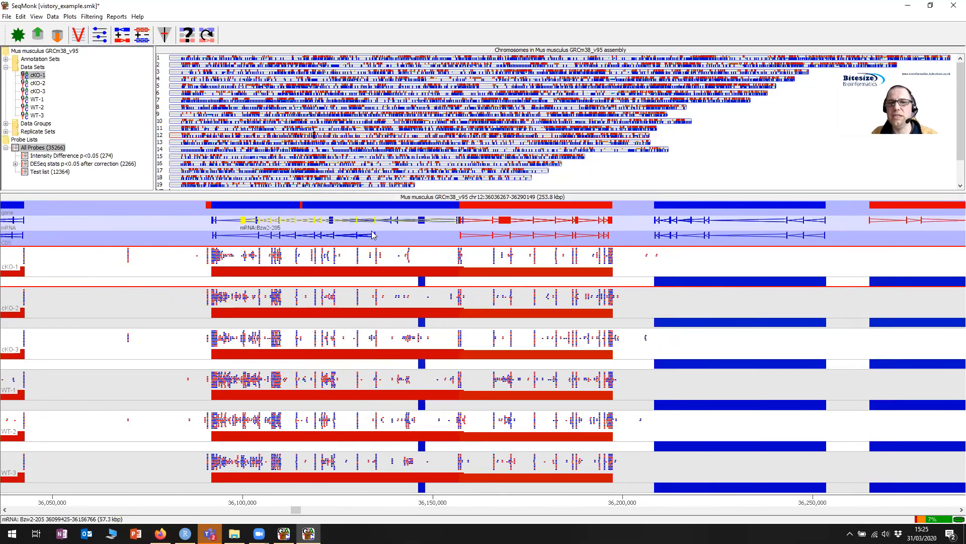
scroll(654, 286, down, 2)
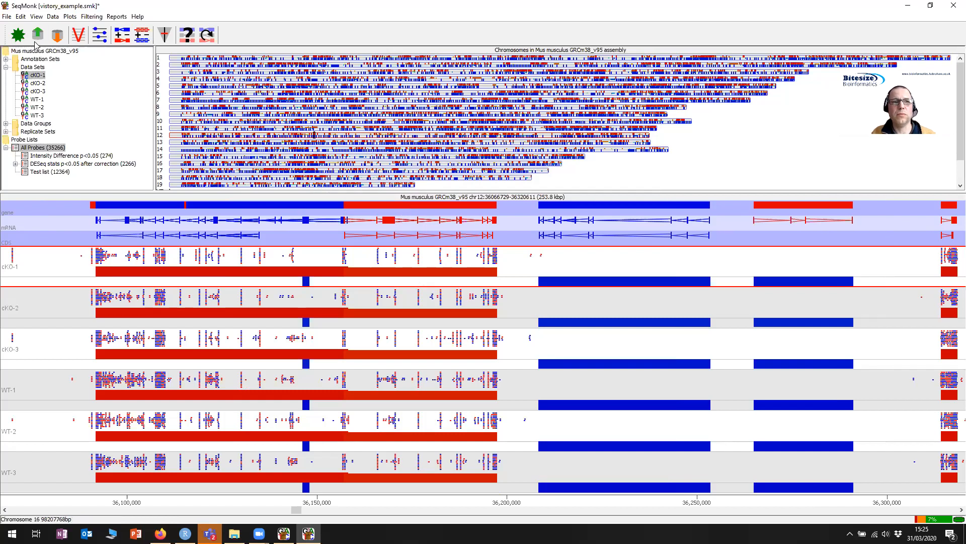
click(37, 17)
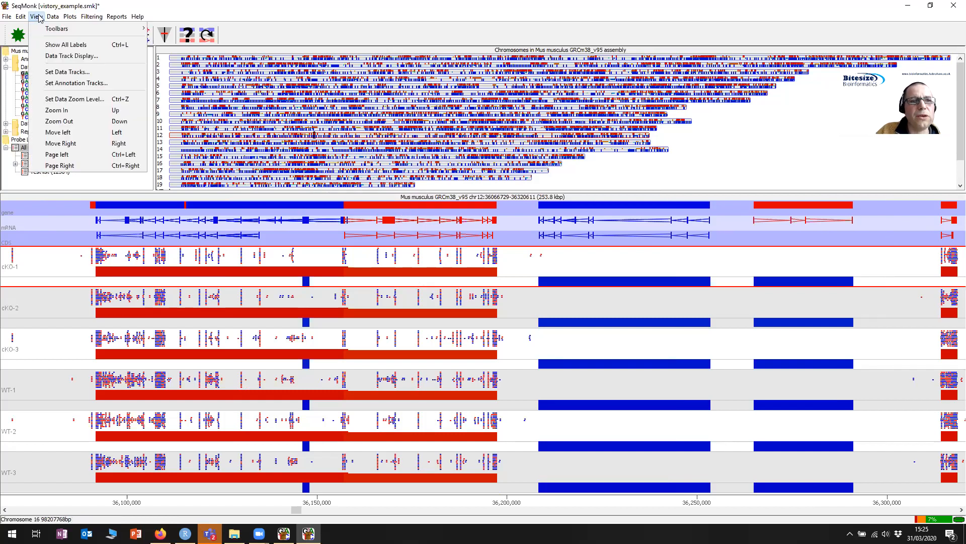
click(65, 45)
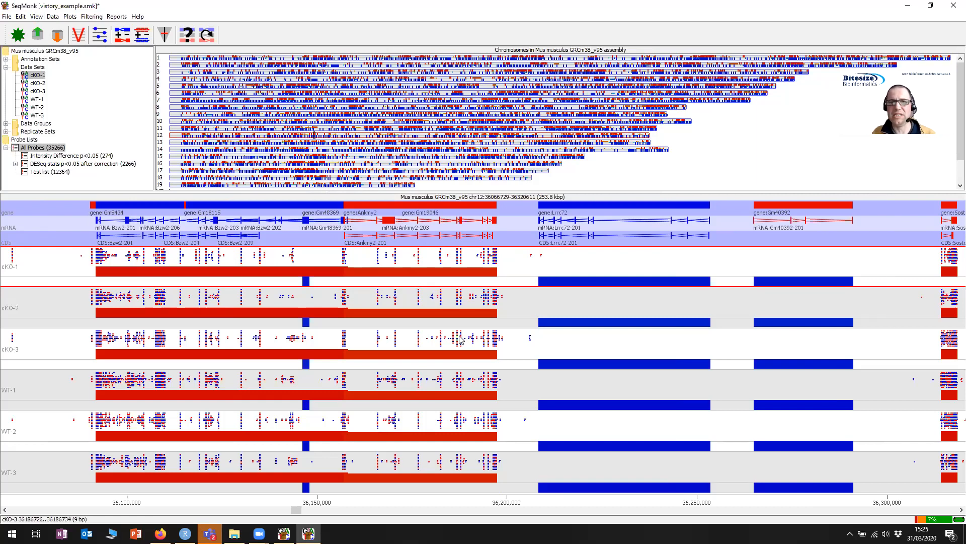
key(ctrl+l)
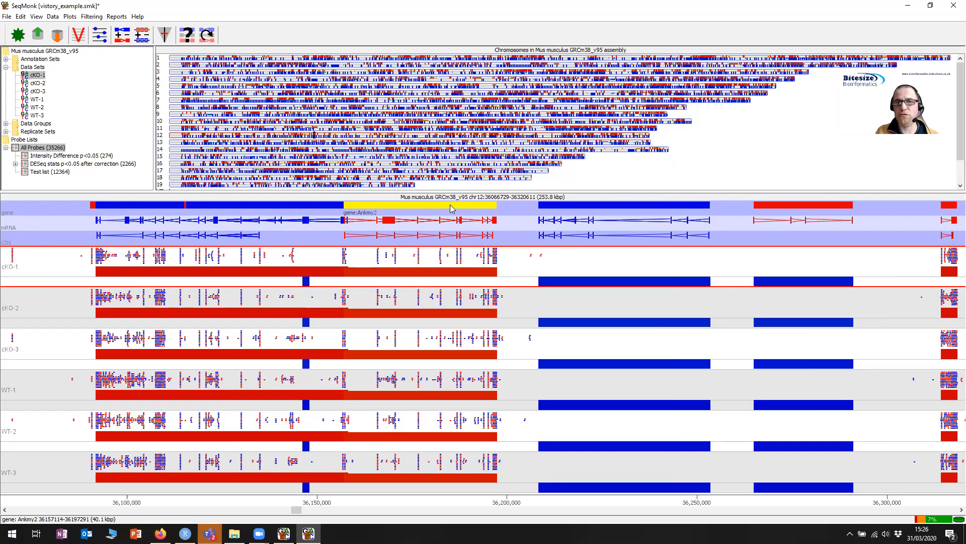
Save the chromosome view image with the Ankmy2 gene highlighted to the Vistory, and check it in a widened Vistory window
key(ctrl+e)
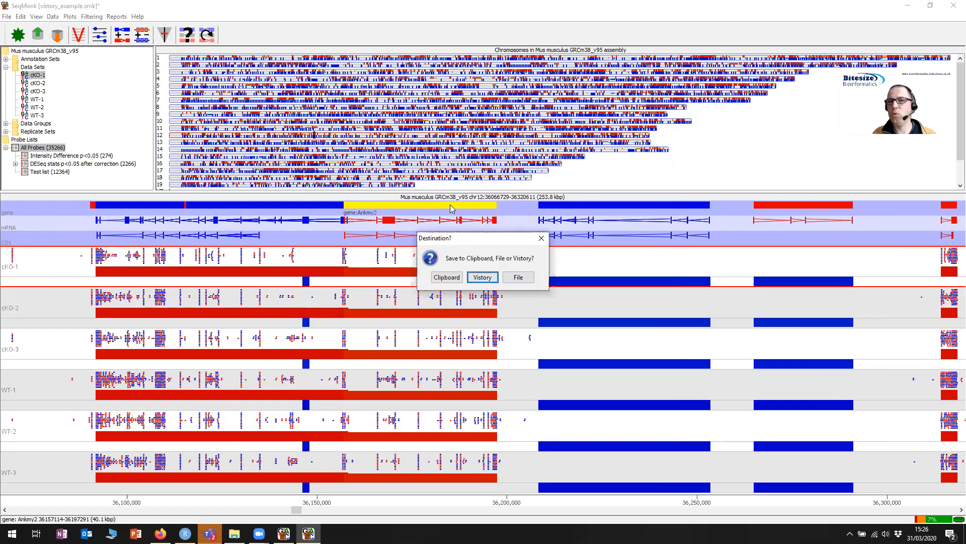
click(482, 278)
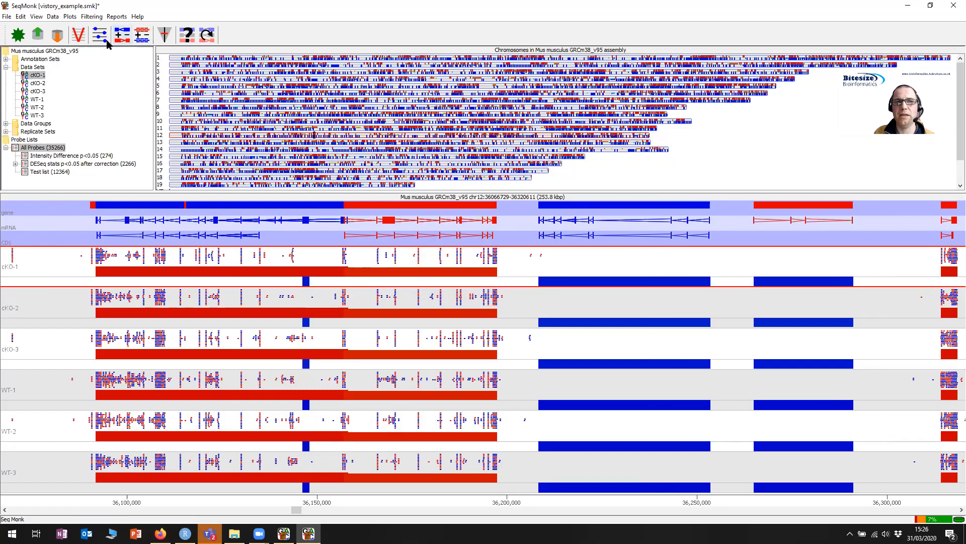
click(78, 37)
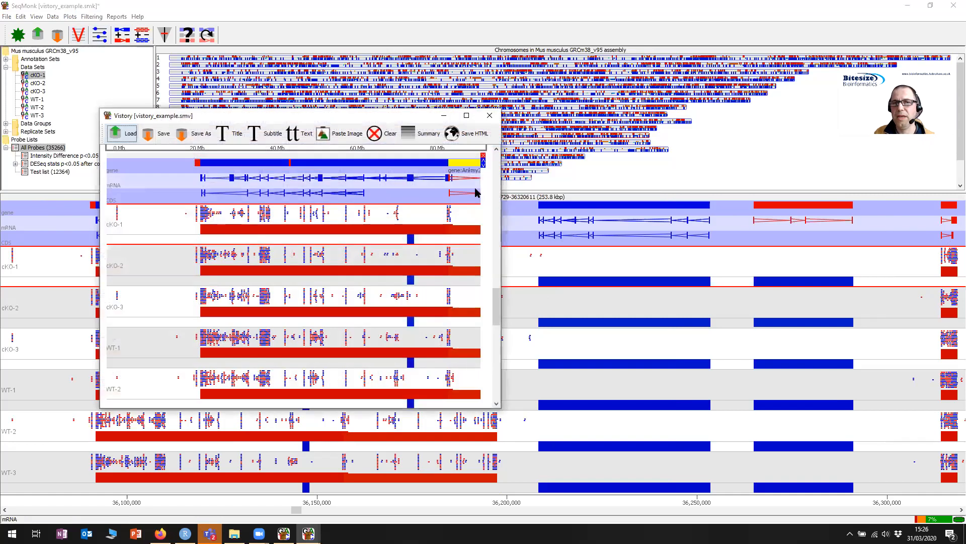
drag(502, 240, 753, 240)
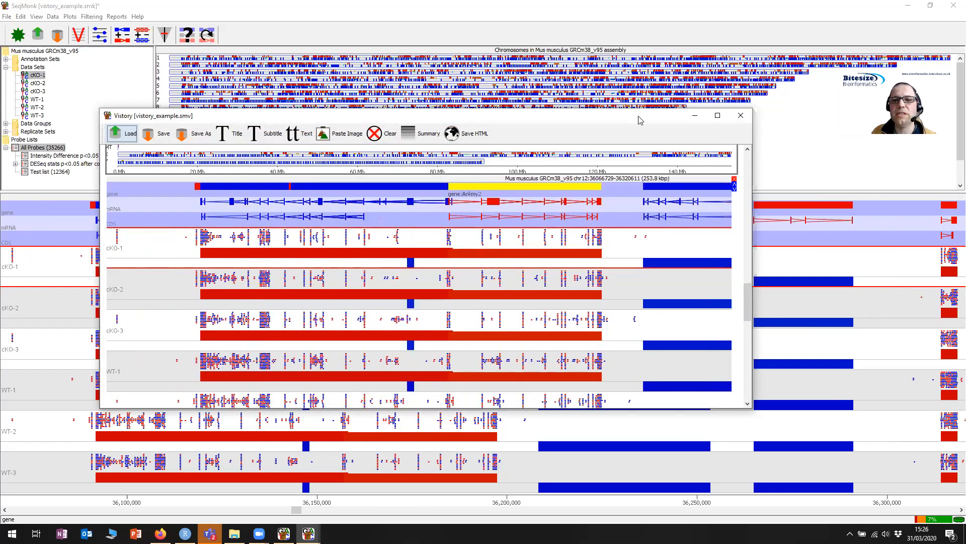
drag(639, 120, 614, 97)
drag(725, 280, 727, 361)
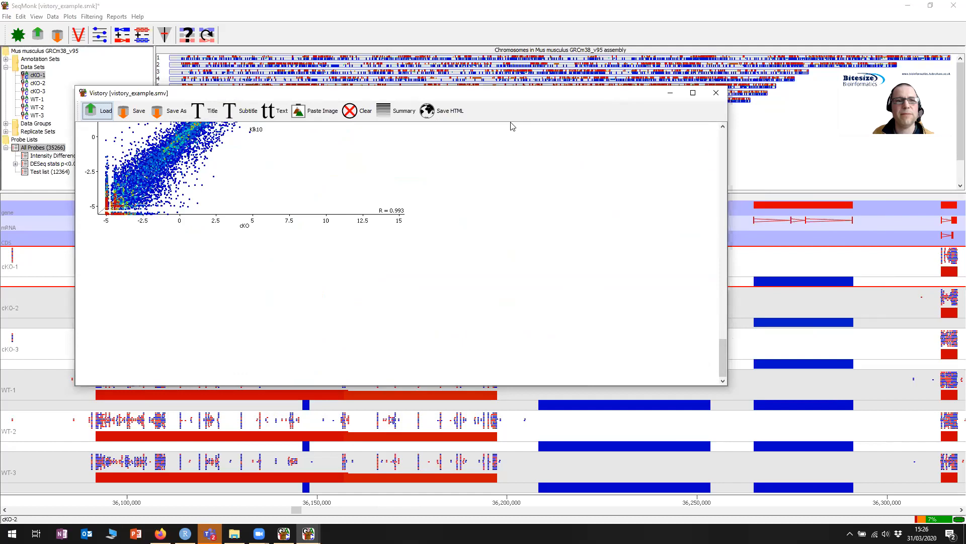
Generate a DataStore Summary Report, save it to the Vistory, check the added table, and close both windows
click(116, 18)
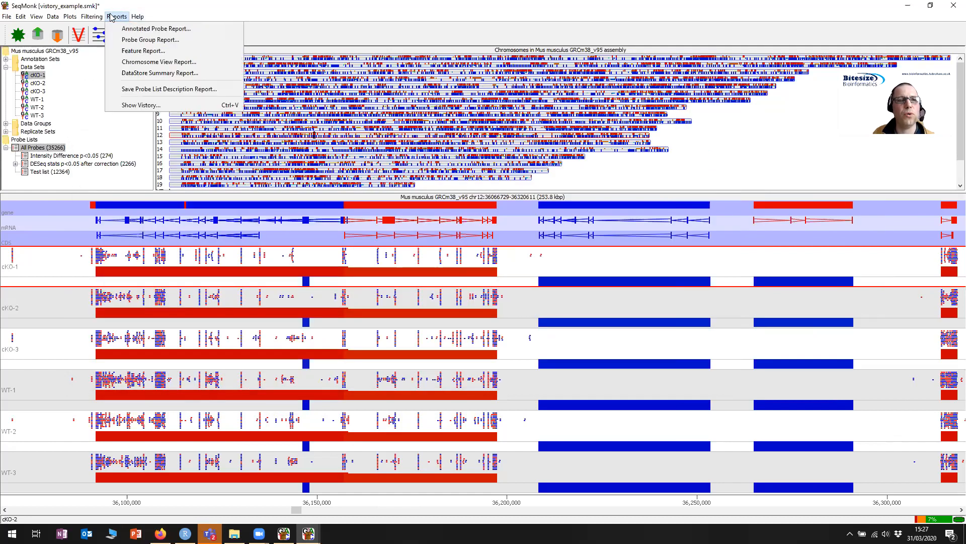
click(125, 73)
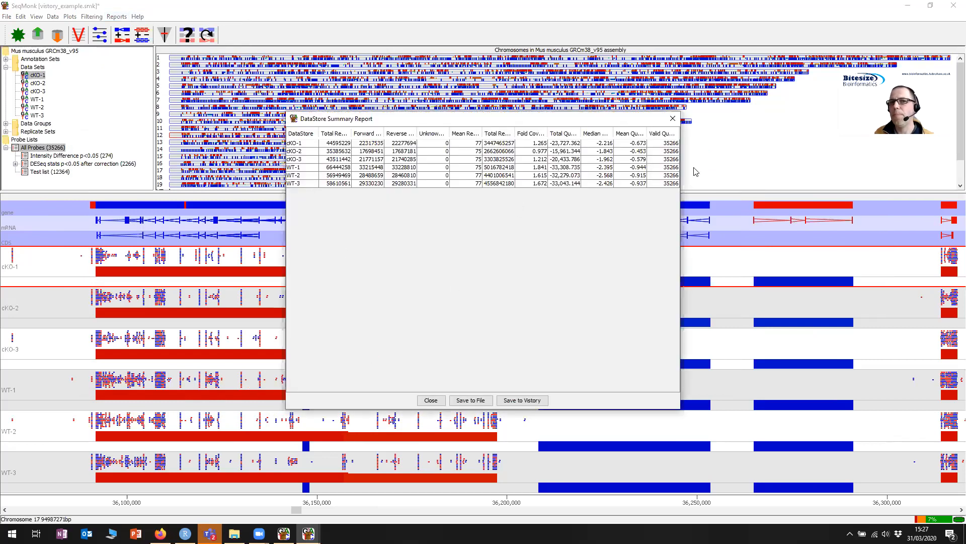
click(525, 402)
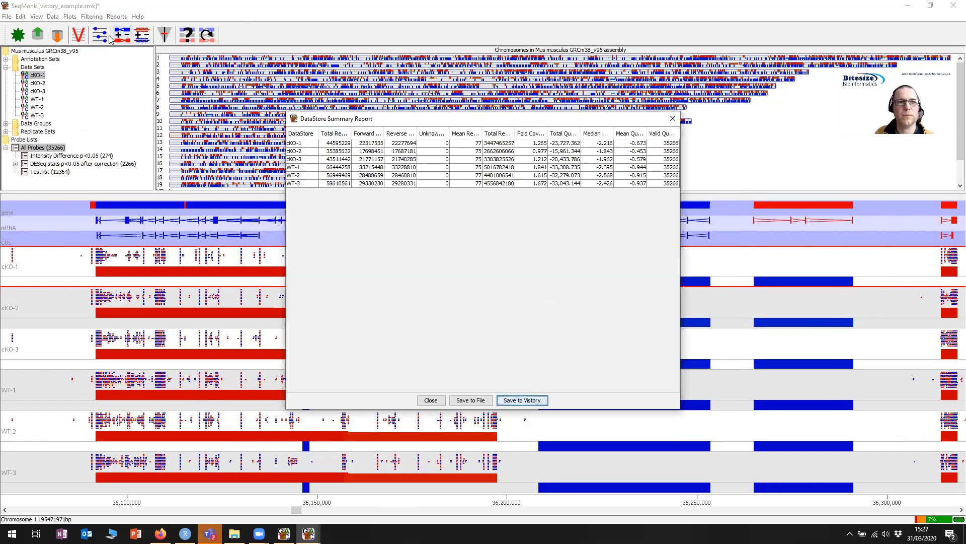
click(78, 35)
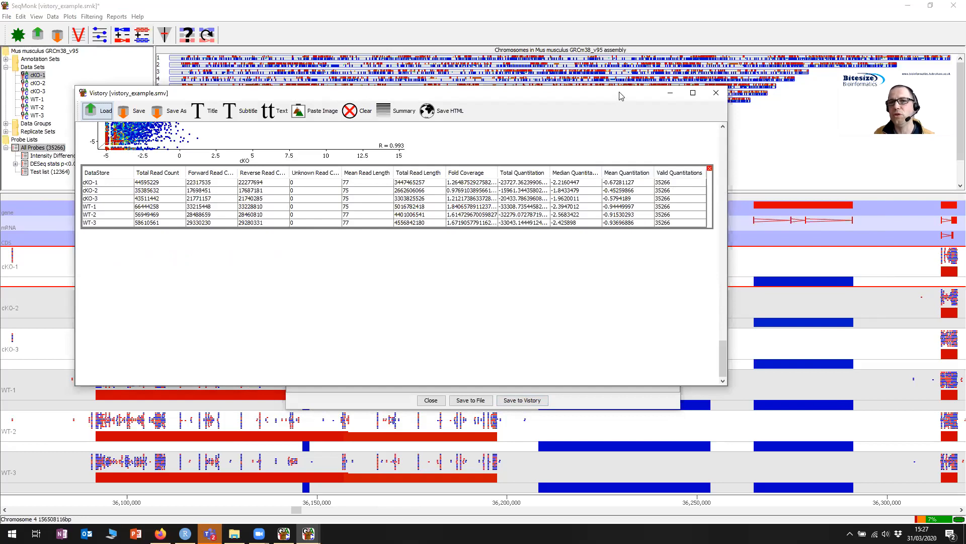
drag(620, 95, 683, 89)
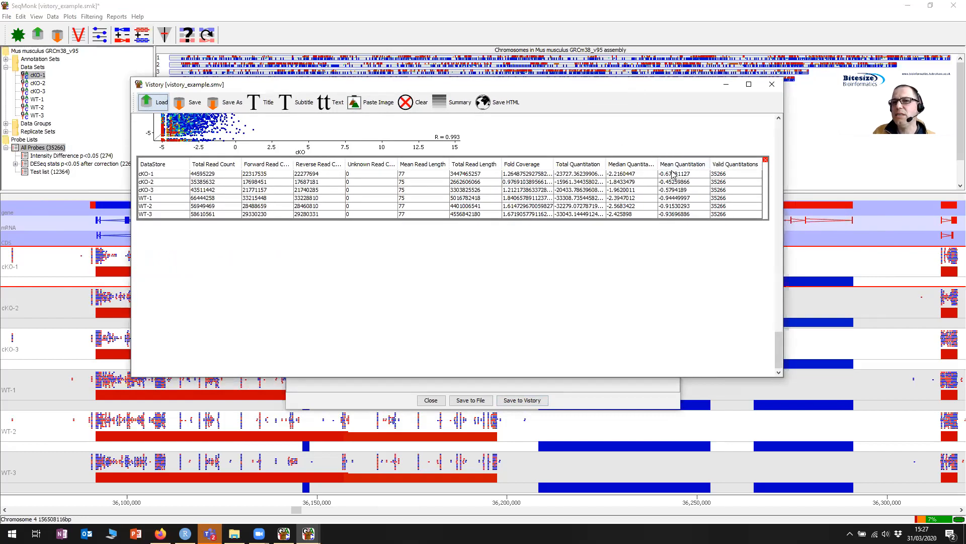
drag(681, 90, 618, 97)
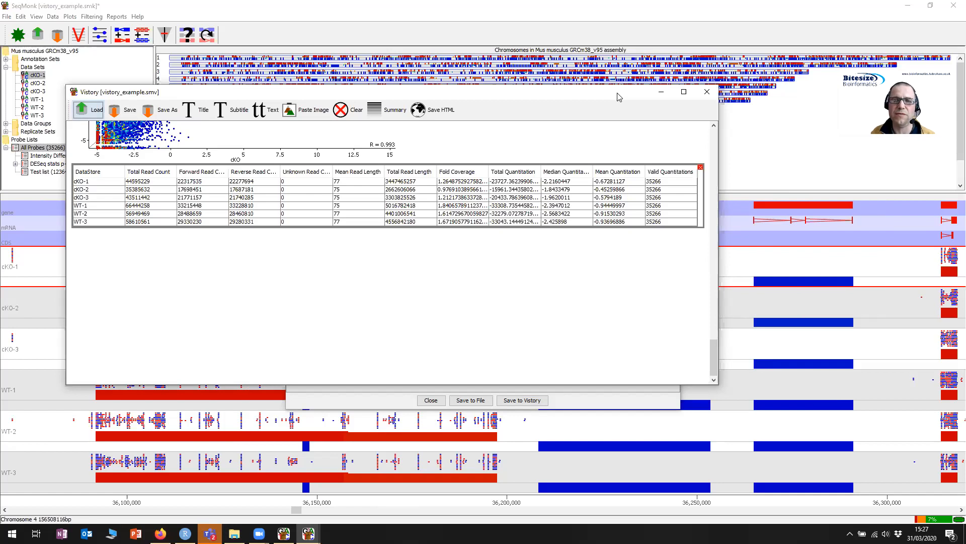
click(707, 94)
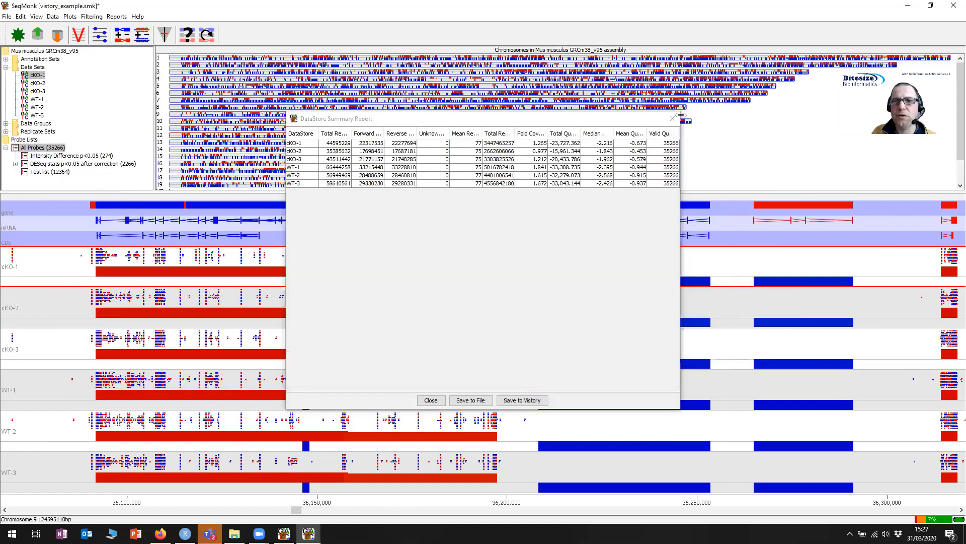
click(677, 123)
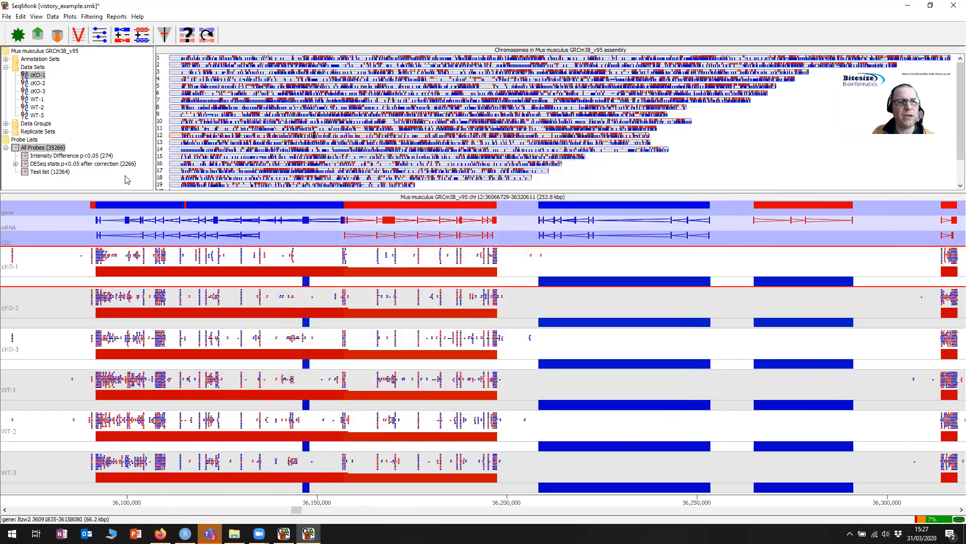
Compare the DESeq stats p<0.05 list with its combined sublist, and examine the DESeq list's description and statistics columns
click(15, 164)
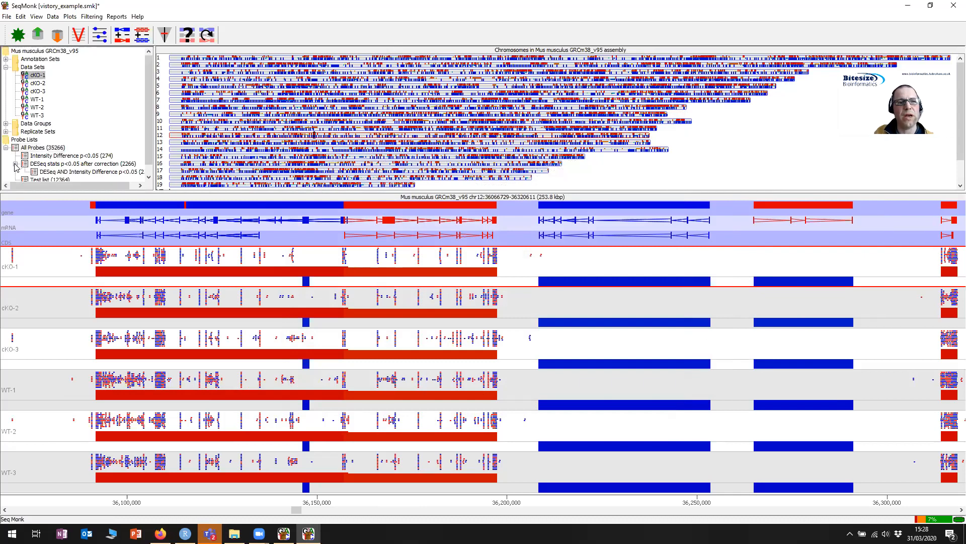
click(66, 164)
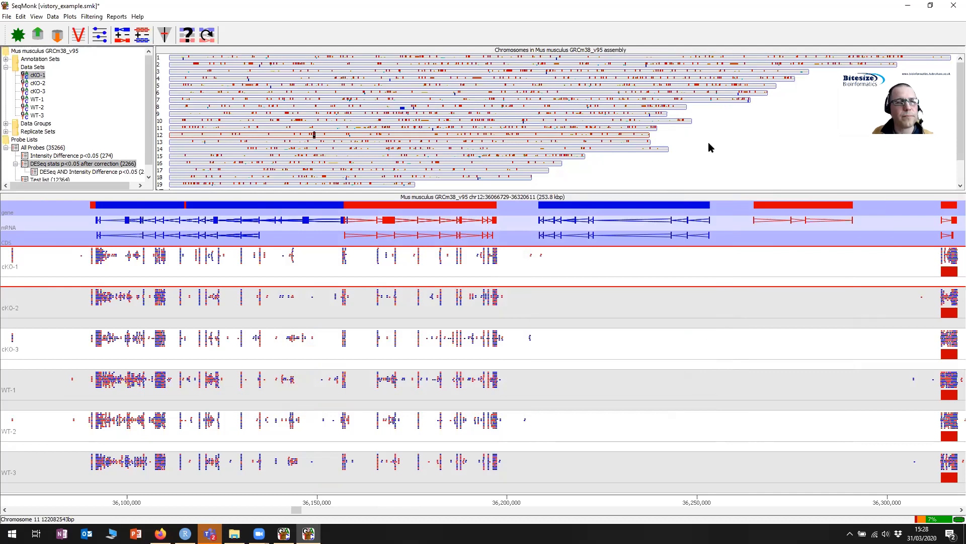
scroll(61, 159, down, 1)
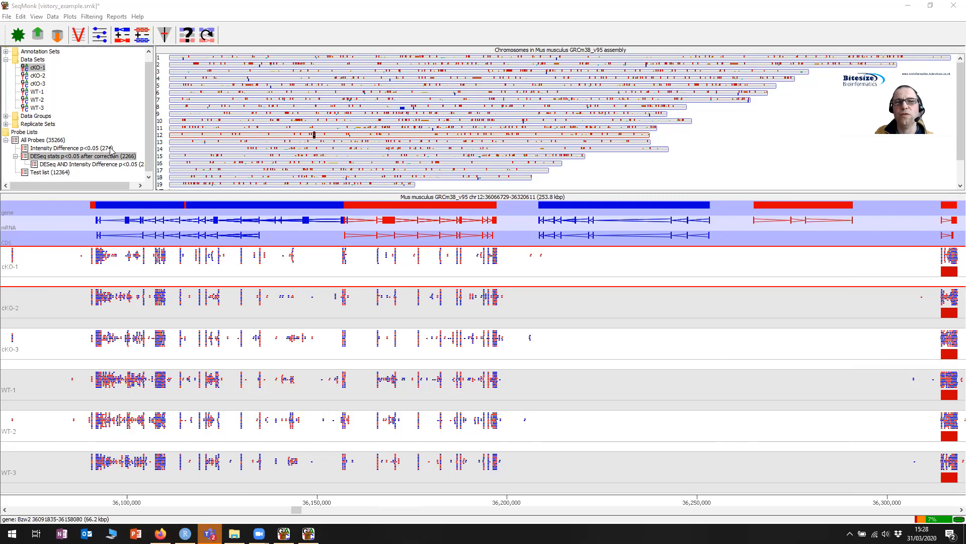
drag(103, 184, 111, 185)
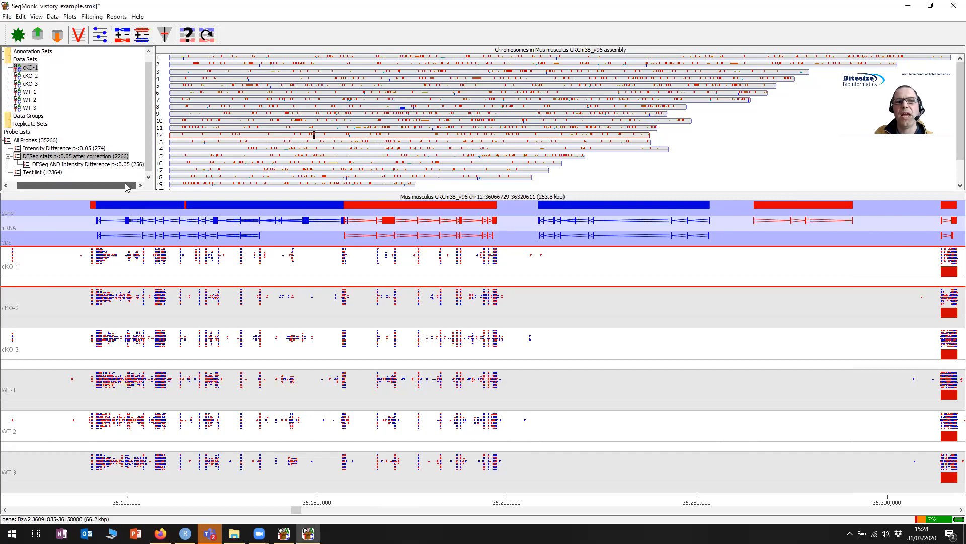
click(104, 165)
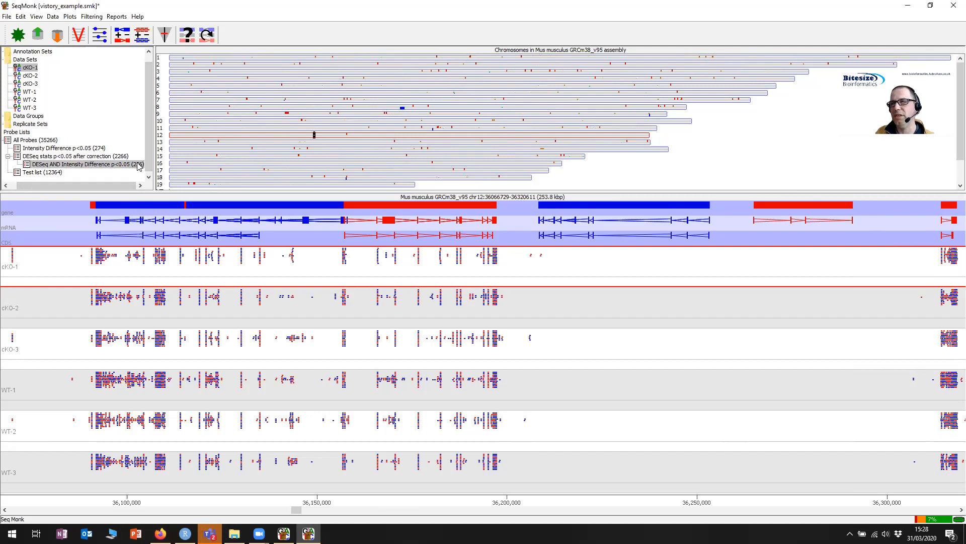
click(99, 157)
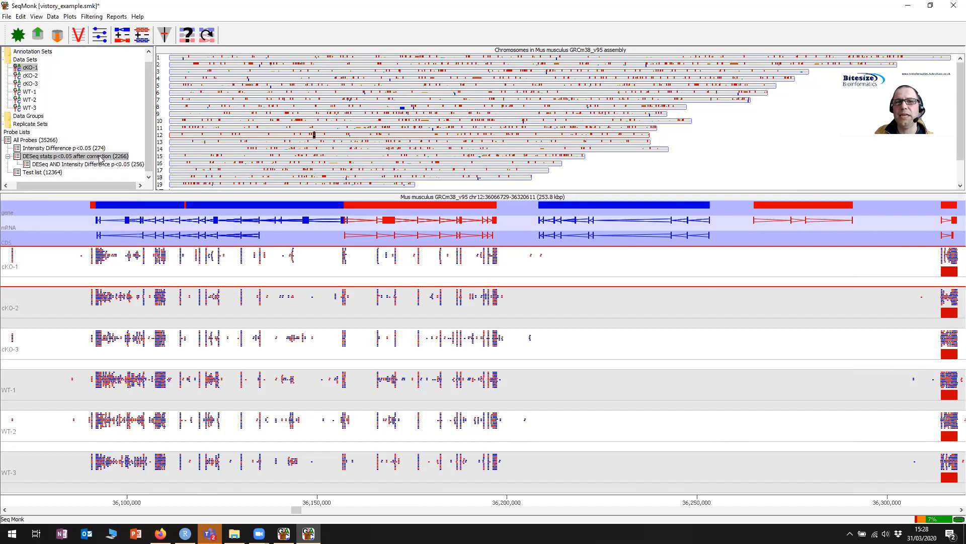
double_click(100, 157)
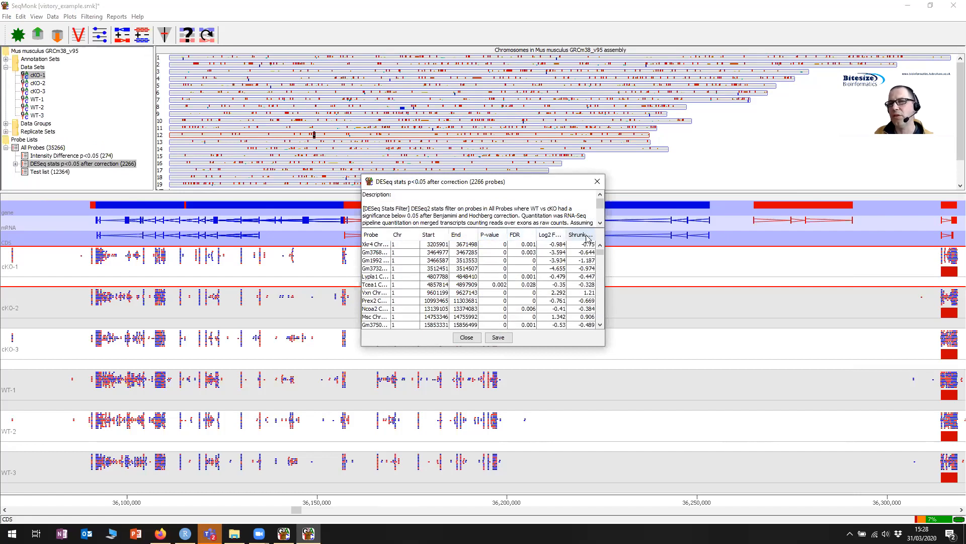
click(597, 183)
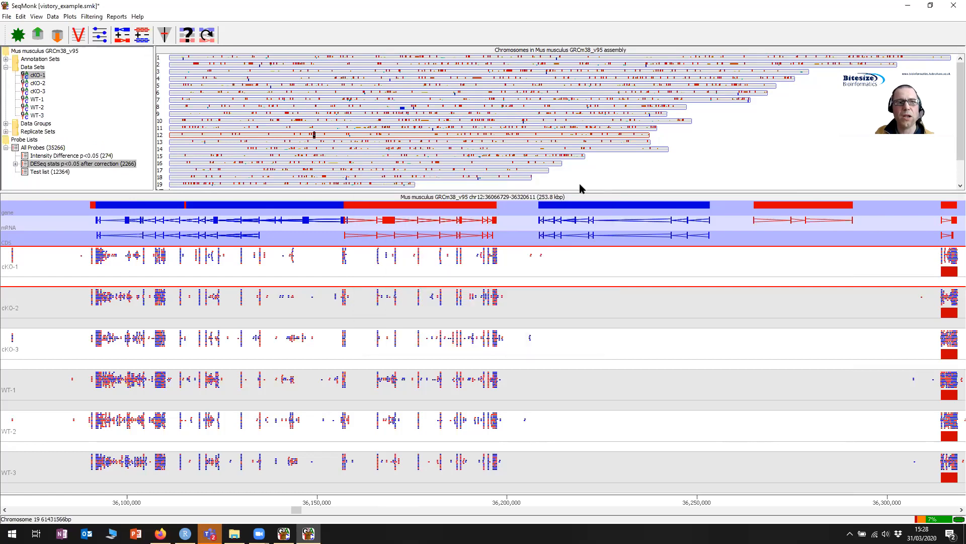
Examine the probe details of the Intensity Difference p<0.05 list and of the DESeq AND Intensity Difference p<0.05 list
double_click(93, 157)
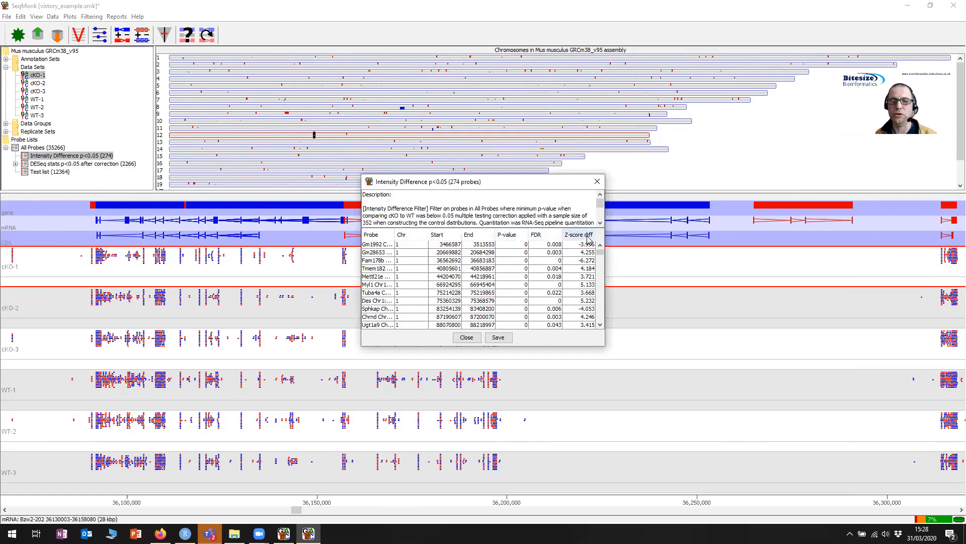
click(598, 182)
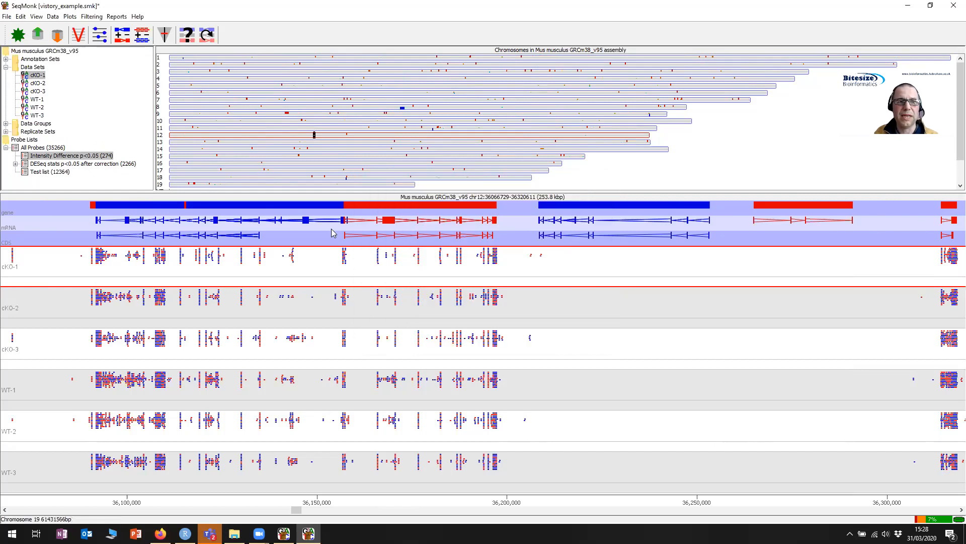
click(16, 164)
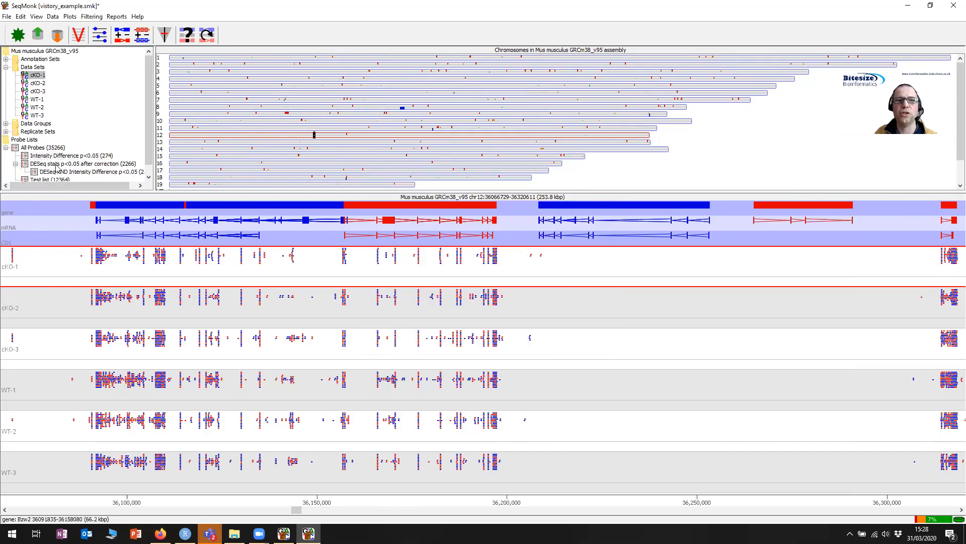
double_click(99, 173)
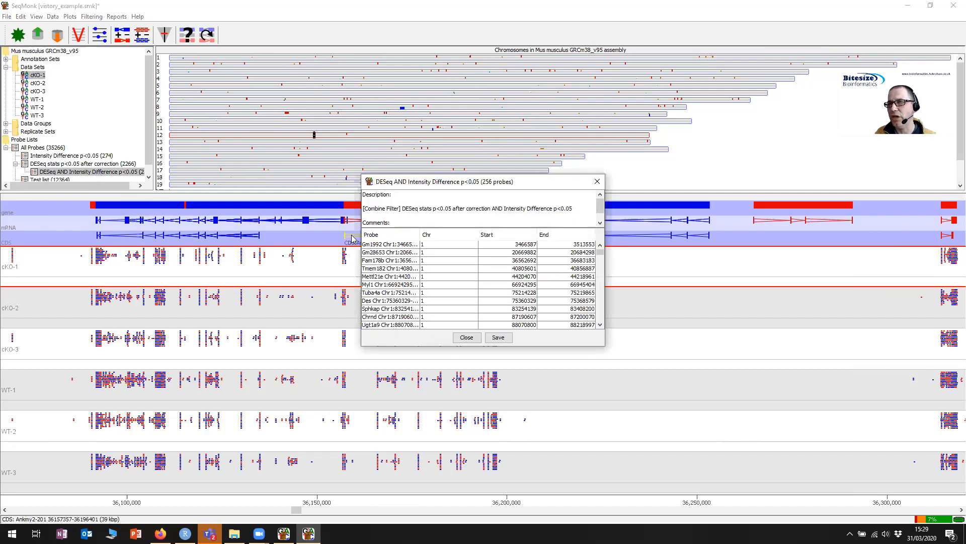
click(467, 337)
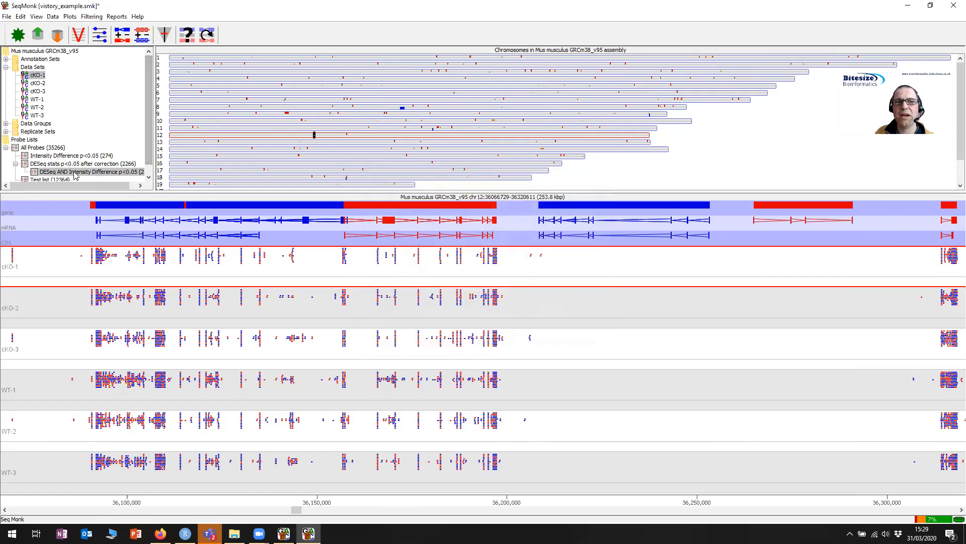
Generate an annotated probe report for the DESeq AND Intensity Difference p<0.05 list, annotated with name matched genes
click(119, 17)
click(133, 26)
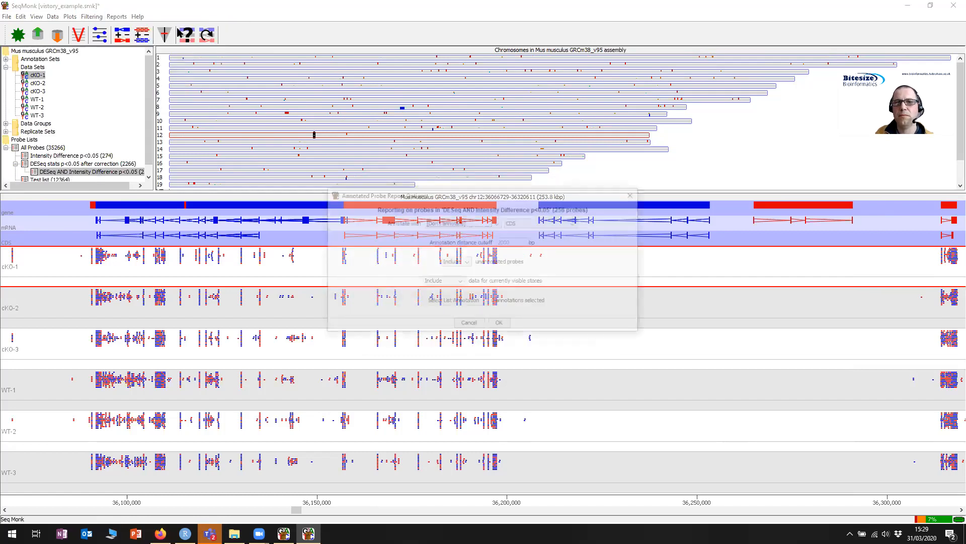
key(Down)
key(Tab)
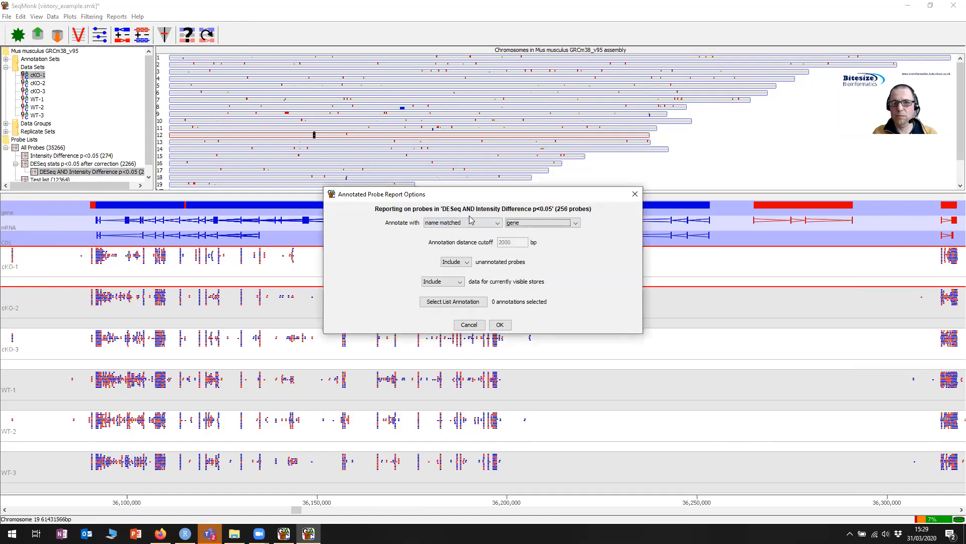
click(508, 326)
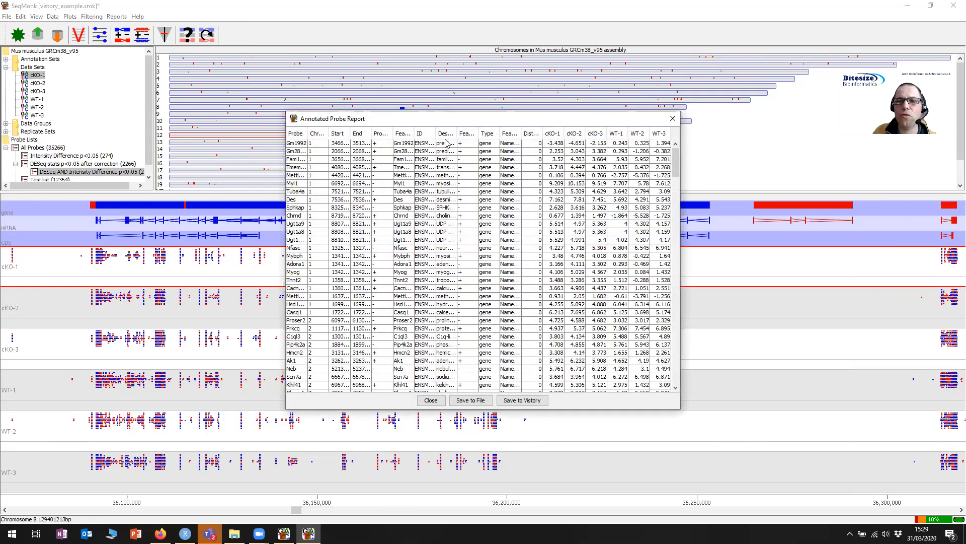
drag(446, 119, 310, 125)
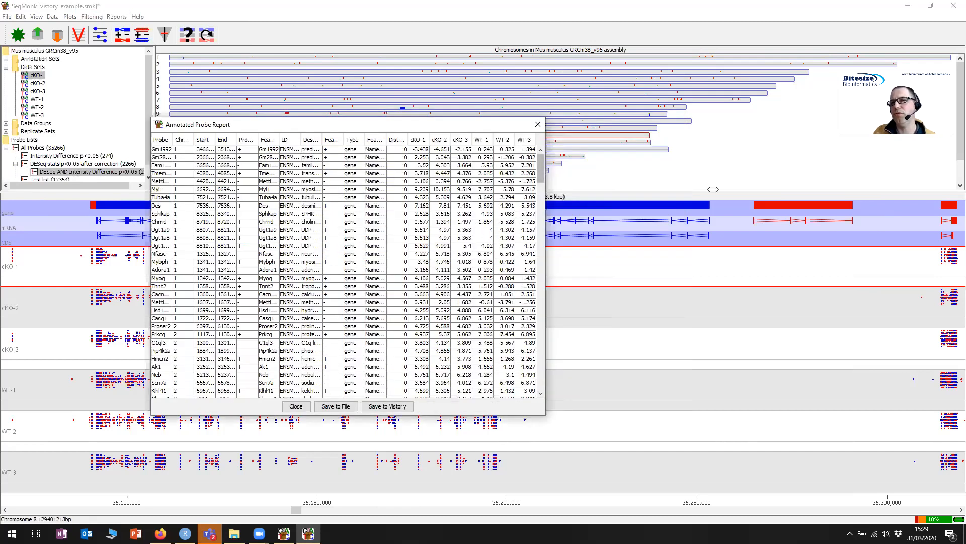
Widen and close the annotated probe report, and set up a new one for the same list, annotated with name matched genes
drag(714, 189, 710, 191)
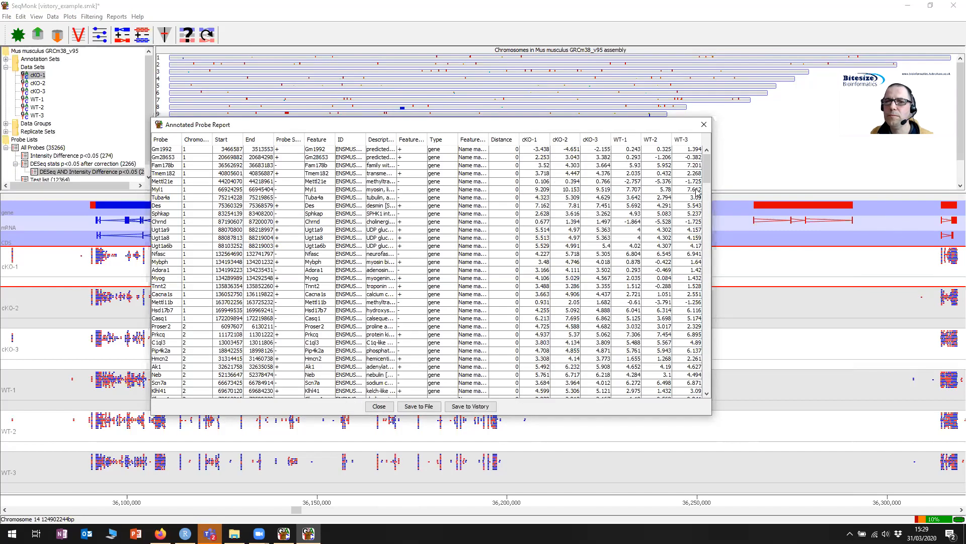
click(703, 125)
click(116, 17)
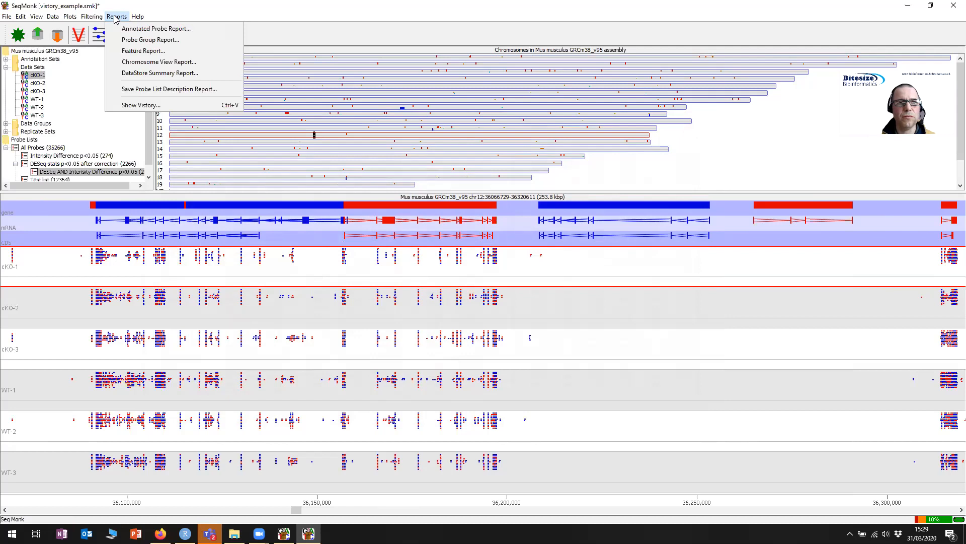
click(145, 30)
key(Down)
click(536, 223)
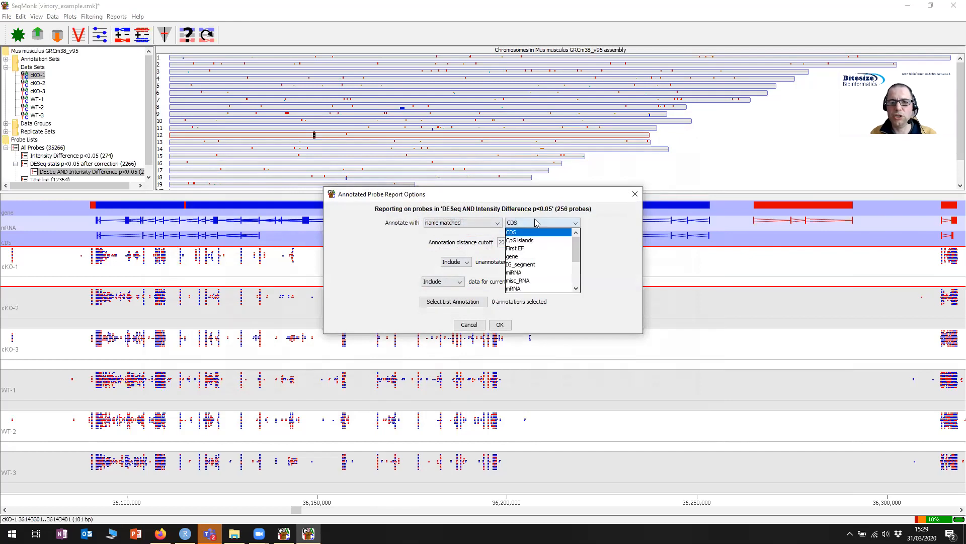
click(531, 257)
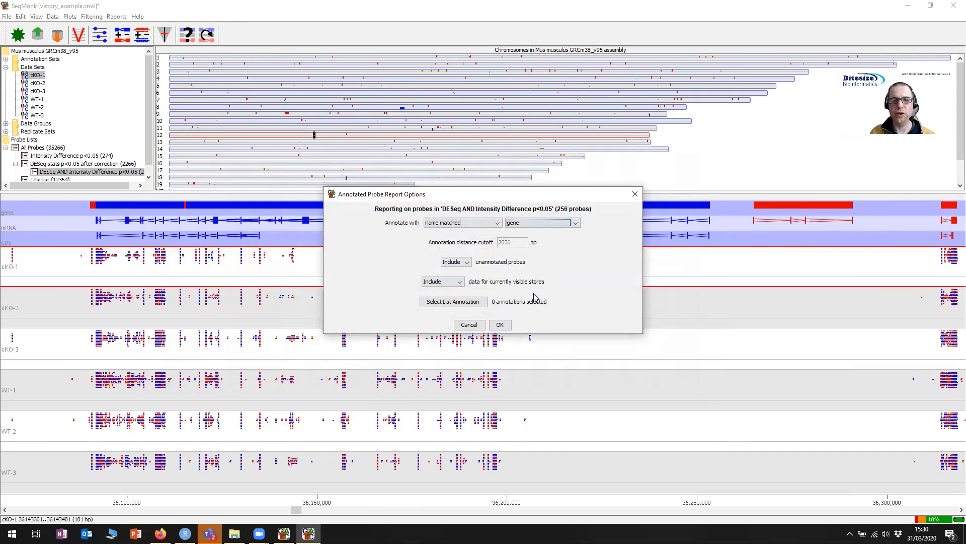
Add the P-value, FDR, Log2 Fold Change and Shrunk Log2 Fold Change annotations from the DESeq stats p<0.05 list
click(475, 305)
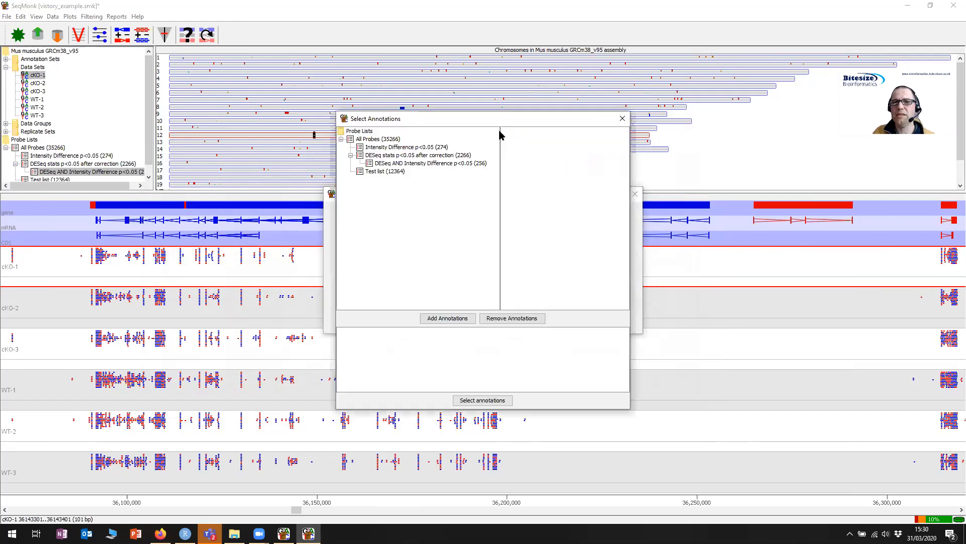
drag(509, 122, 340, 149)
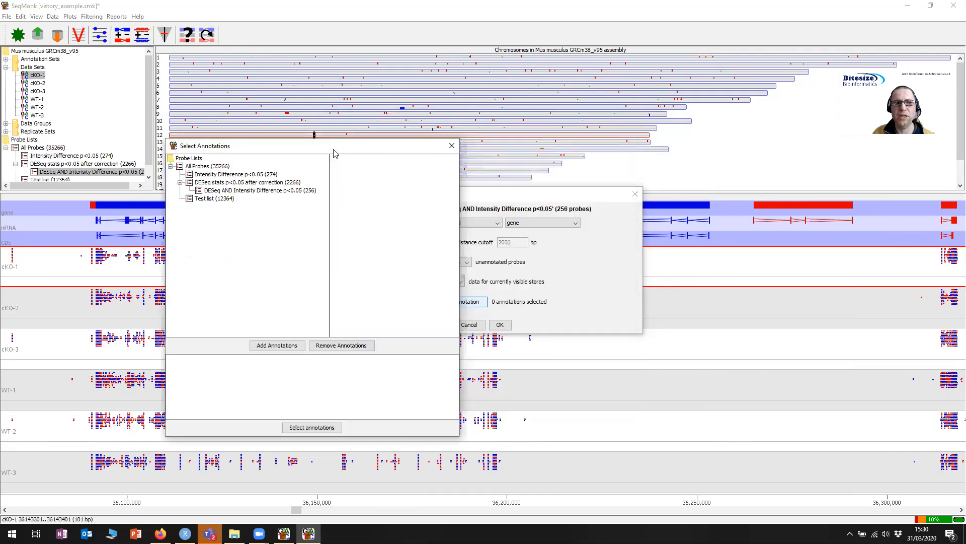
click(247, 184)
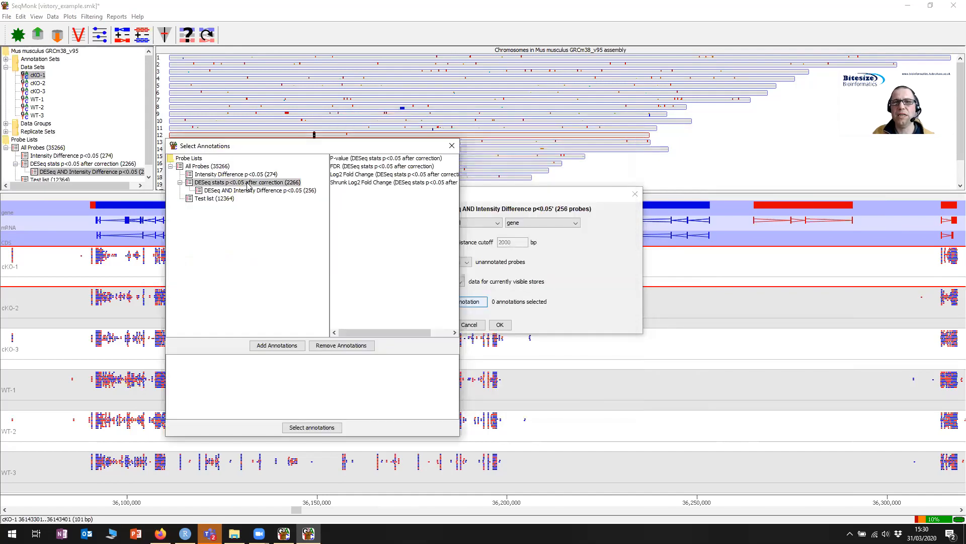
click(354, 160)
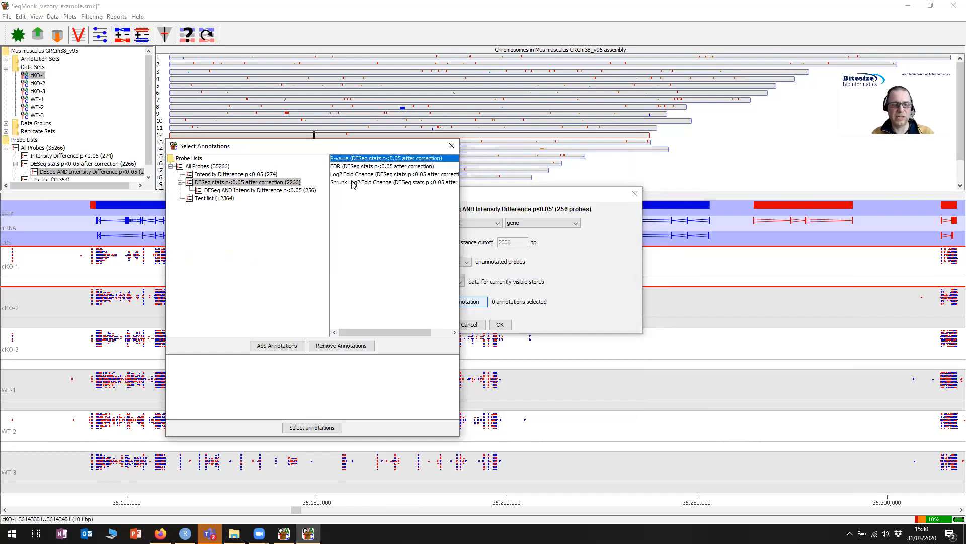
shift+click(354, 184)
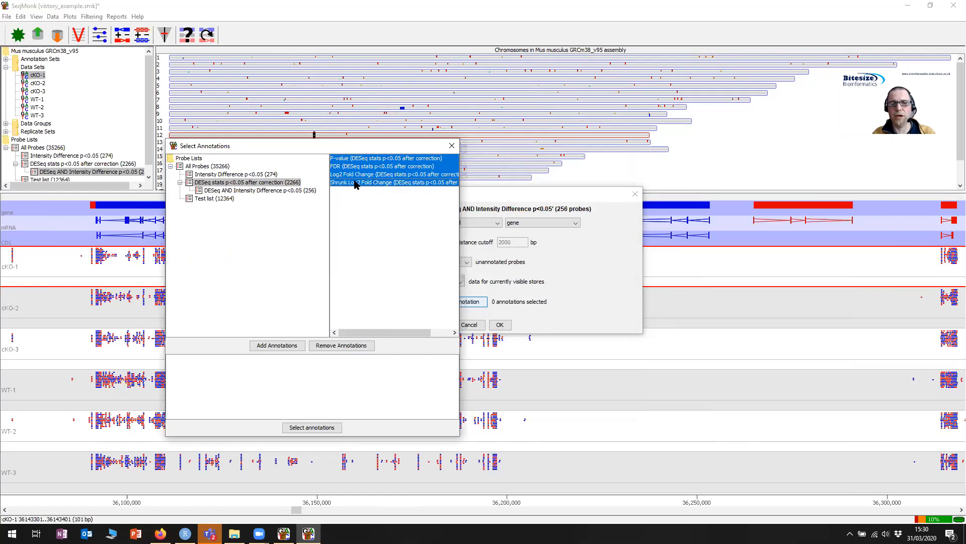
click(282, 346)
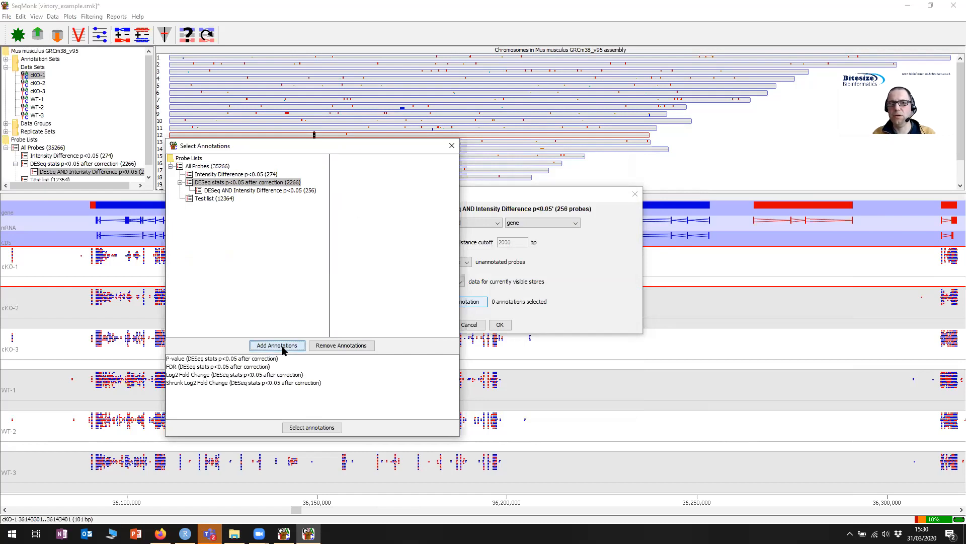
Add the P-value, FDR and Z-score diff annotations from the Intensity Difference p<0.05 list and accept the annotation selection
click(219, 174)
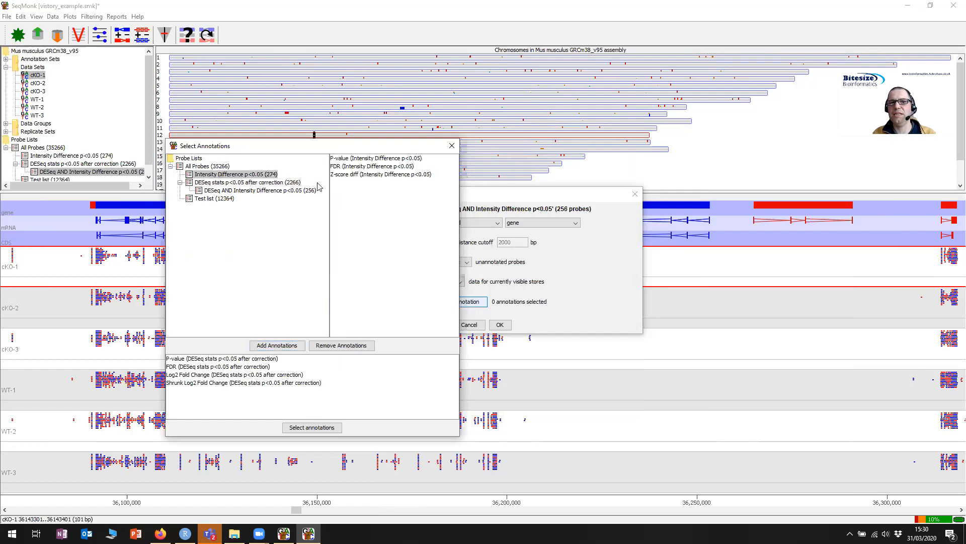
click(364, 159)
shift+click(368, 175)
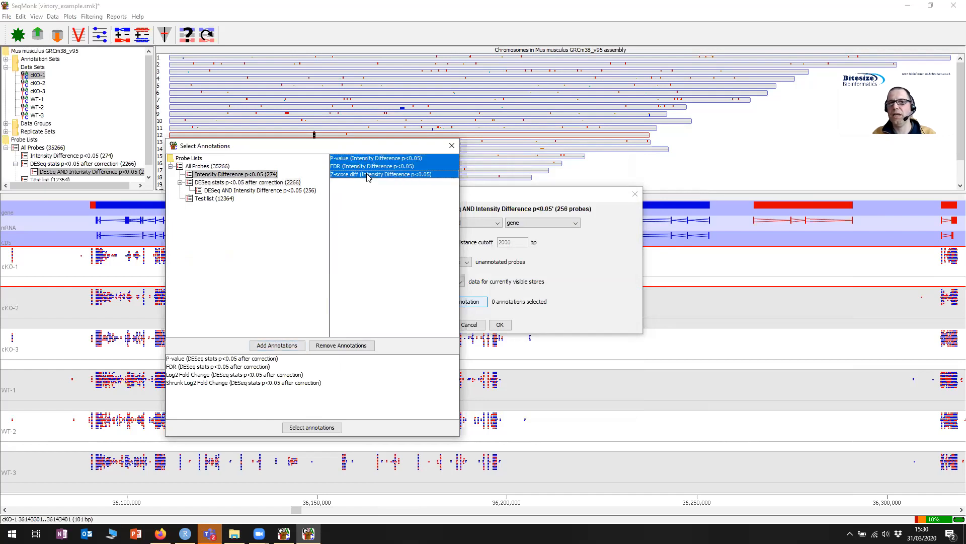
click(279, 346)
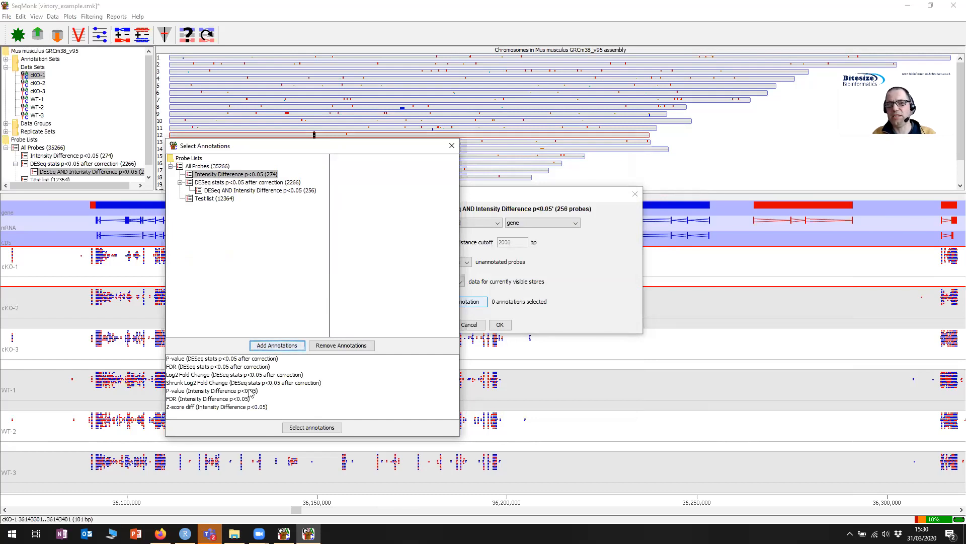
click(312, 427)
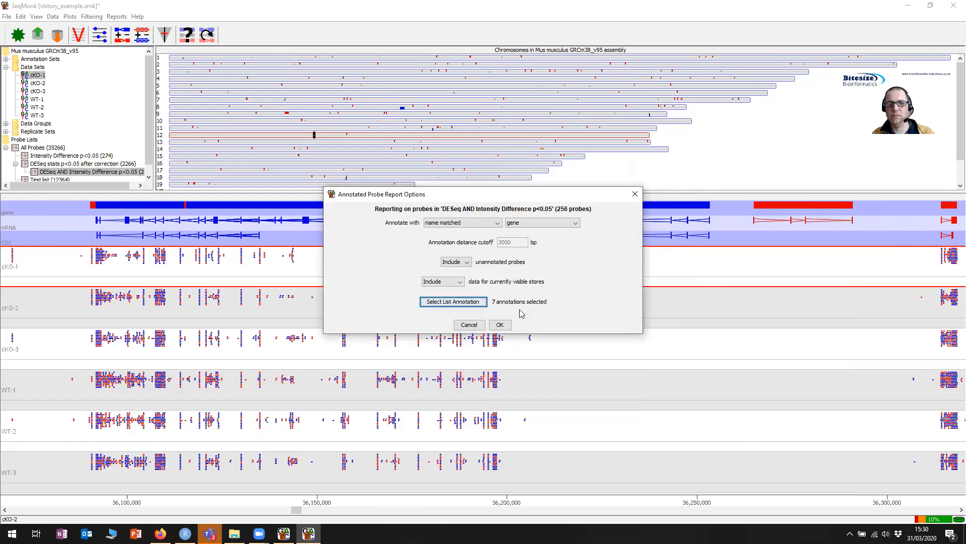
Generate the annotated probe report and enlarge its window and the Log2 Fold Change column to make the statistics readable
click(499, 325)
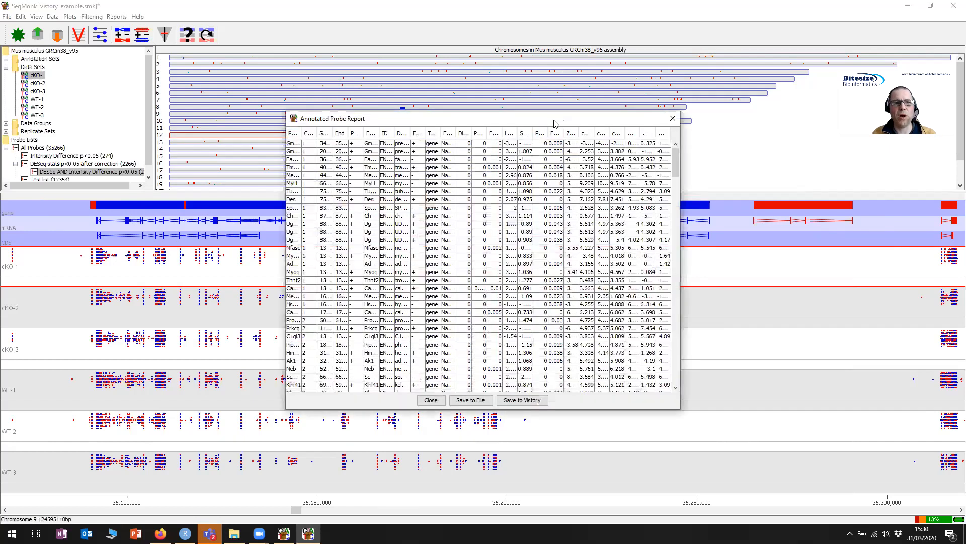
drag(554, 123, 448, 127)
drag(155, 111, 222, 113)
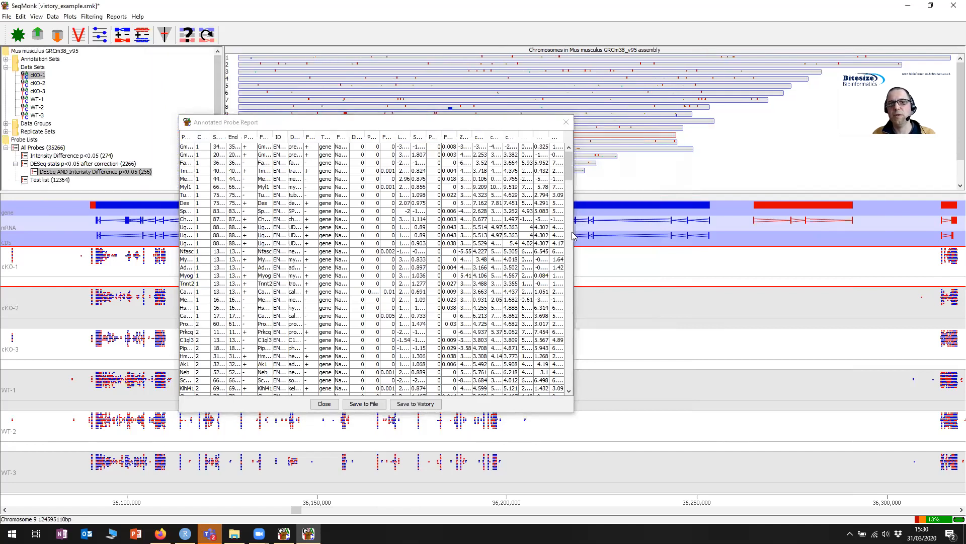
drag(575, 236, 834, 236)
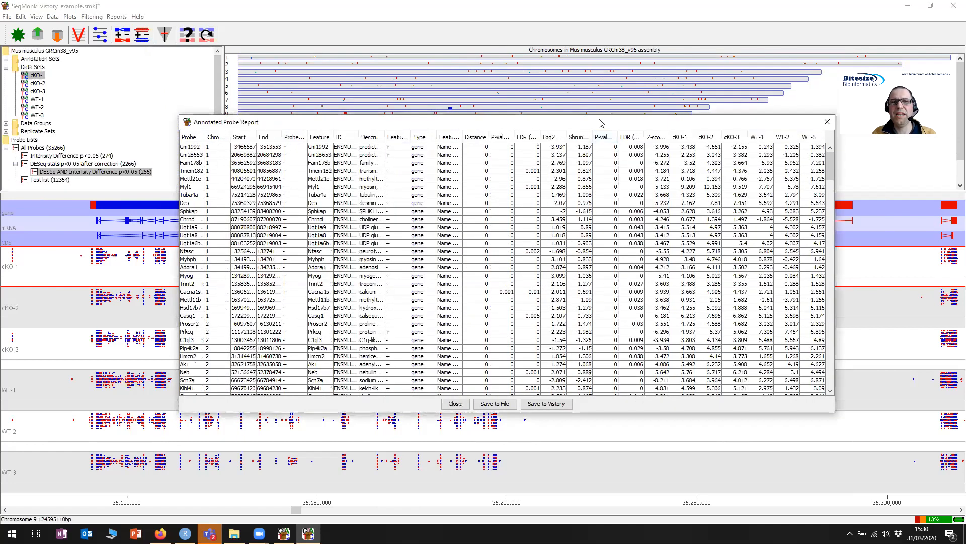
drag(600, 123, 470, 113)
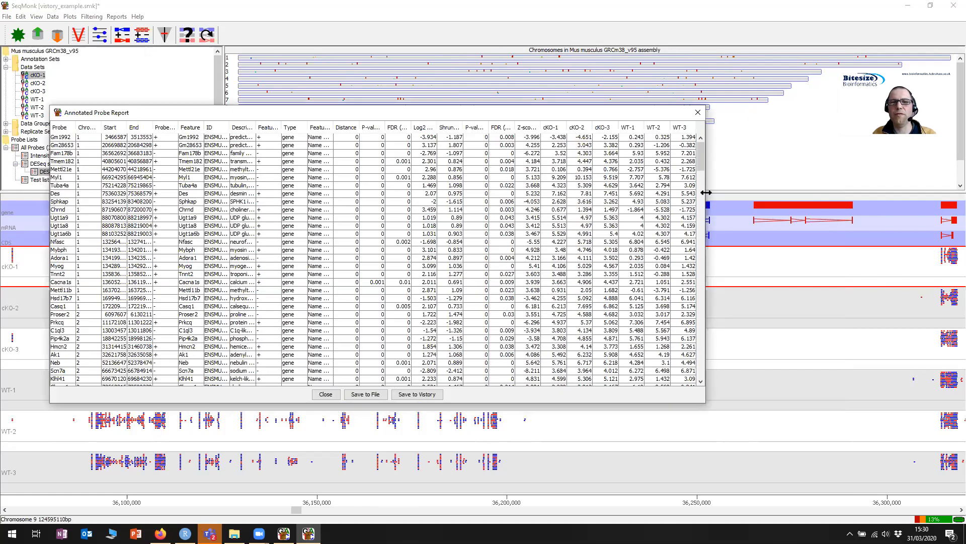
drag(707, 192, 931, 192)
drag(553, 113, 519, 115)
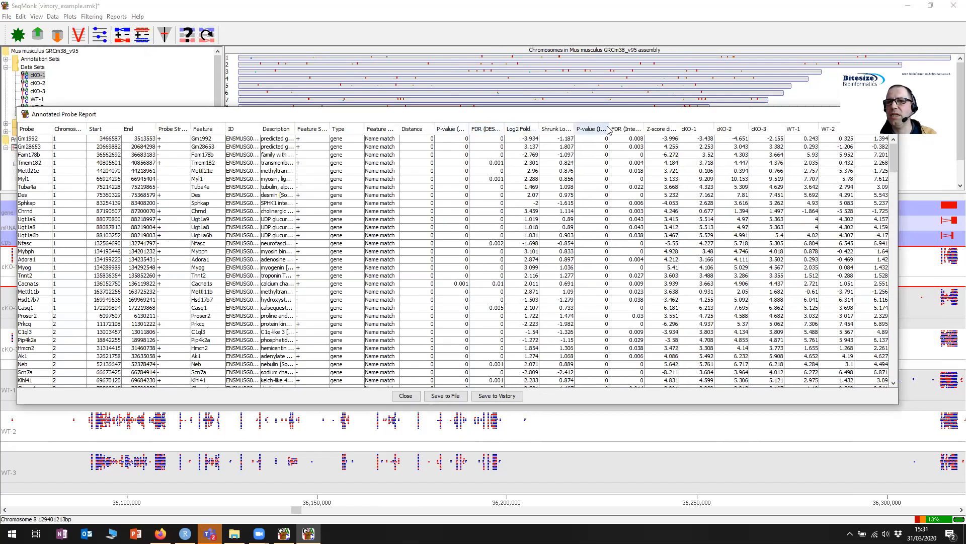
mouse_move(610, 131)
mouse_down()
mouse_move(643, 134)
mouse_move(608, 134)
mouse_up()
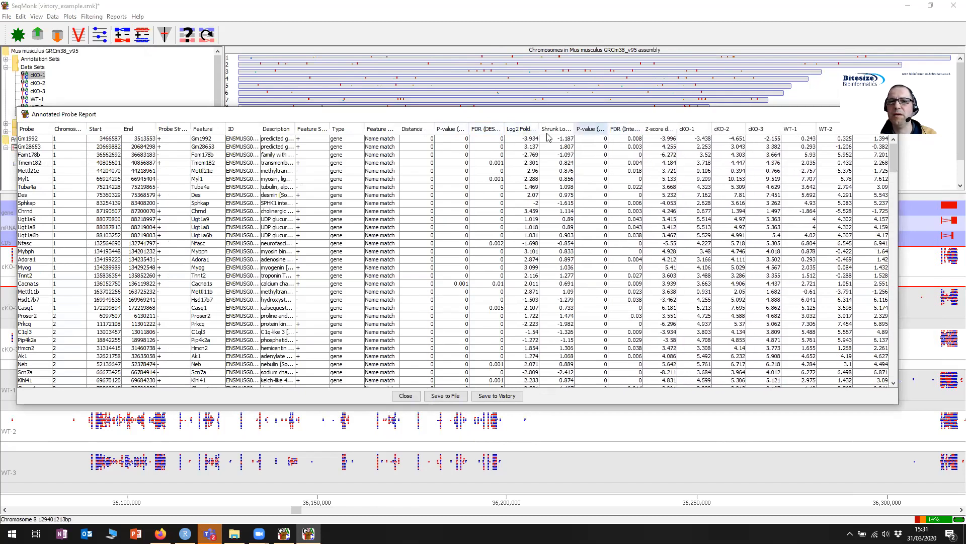
mouse_move(539, 129)
mouse_down()
mouse_move(569, 132)
mouse_move(536, 133)
mouse_move(554, 130)
mouse_up()
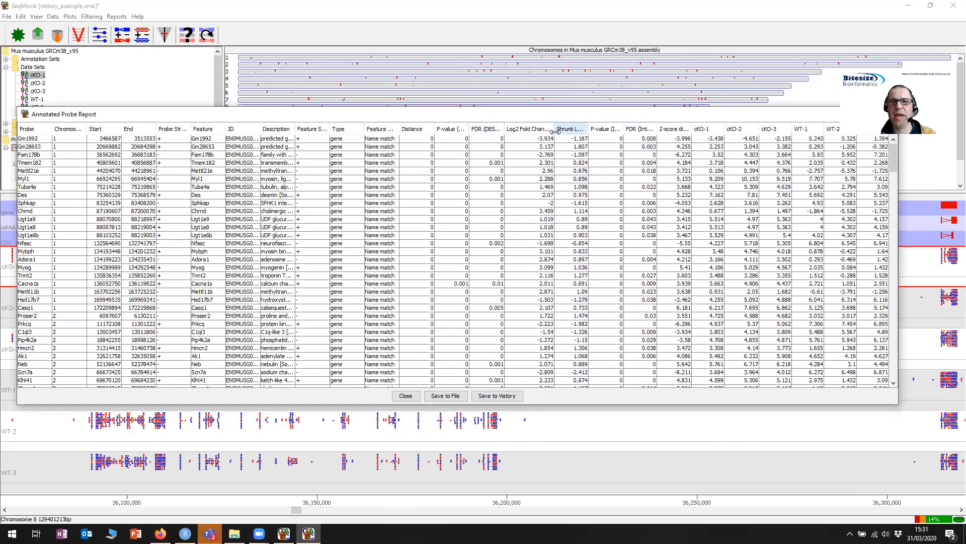
Sort the annotated probe report by the DESeq FDR and save it to the Vistory
click(483, 131)
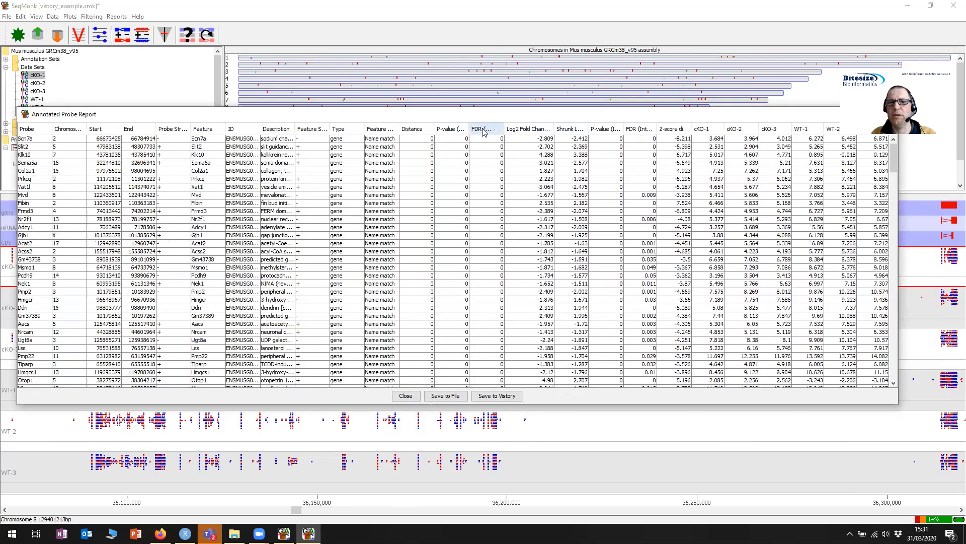
click(495, 396)
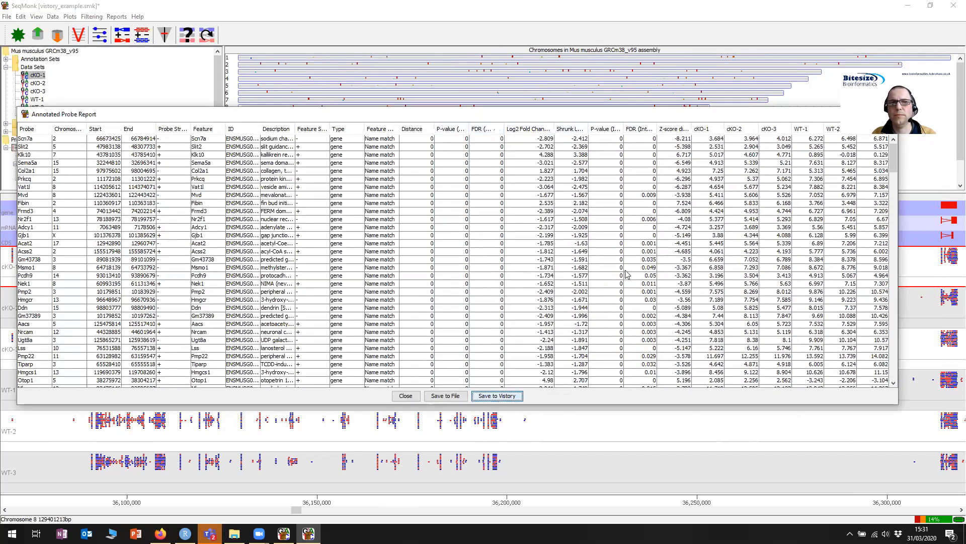
Check the annotated probe table added to the Vistory, and save the Vistory file
click(79, 35)
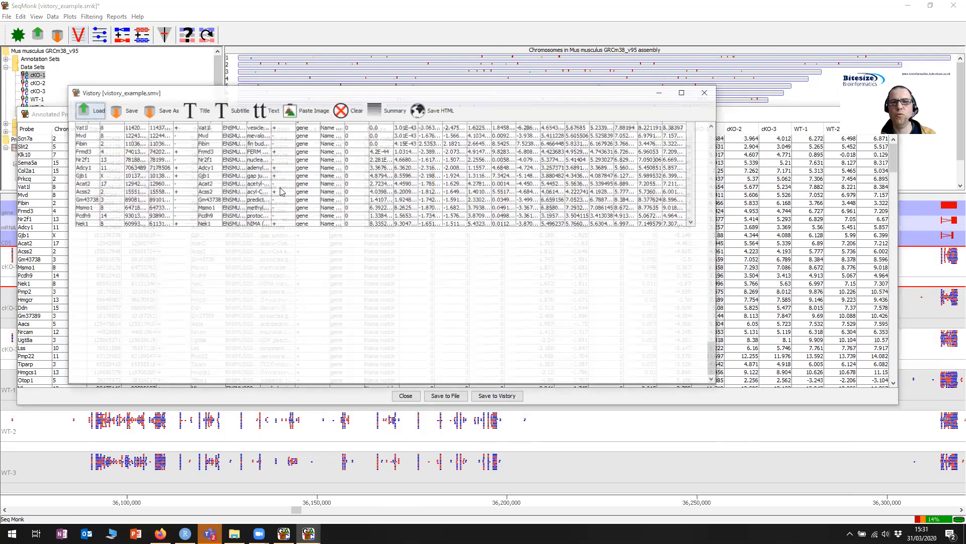
scroll(674, 302, up, 4)
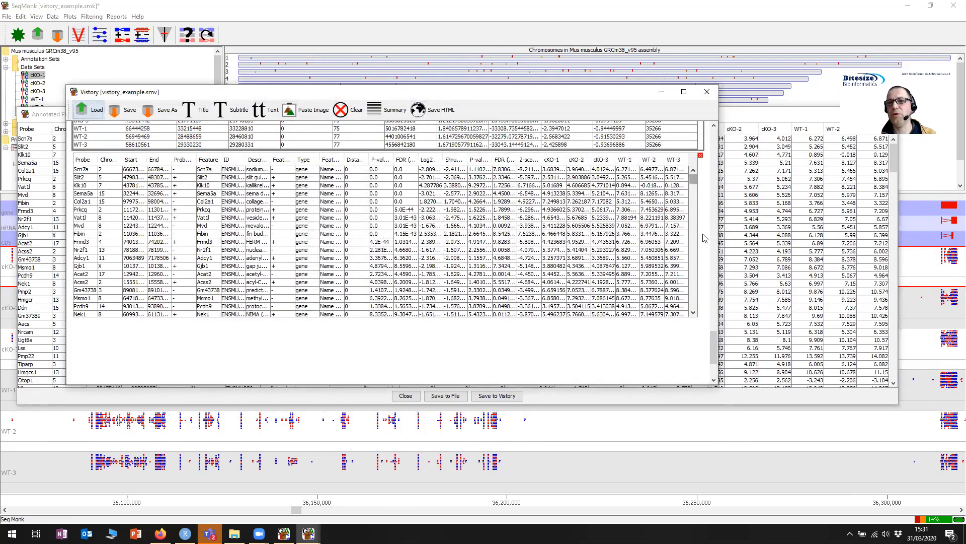
drag(716, 343, 715, 333)
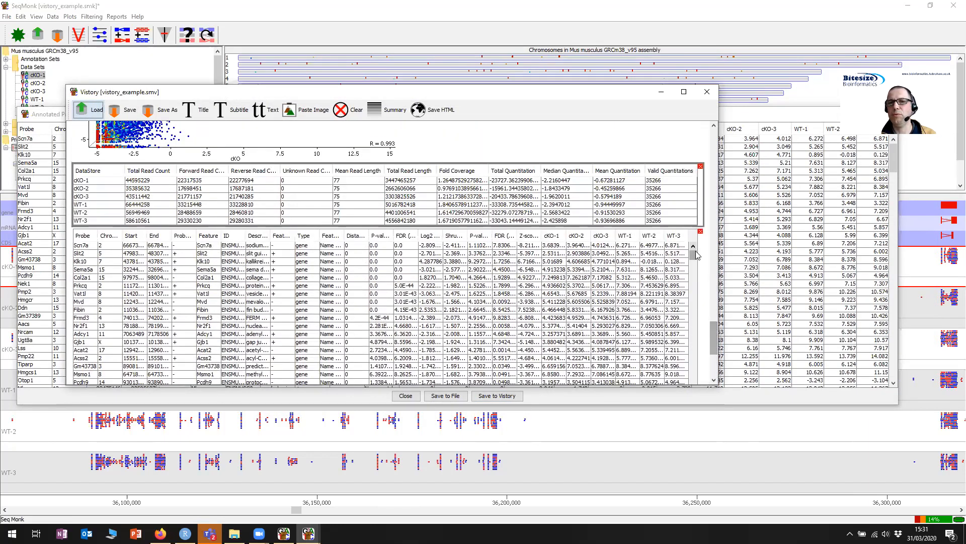
drag(693, 253, 720, 345)
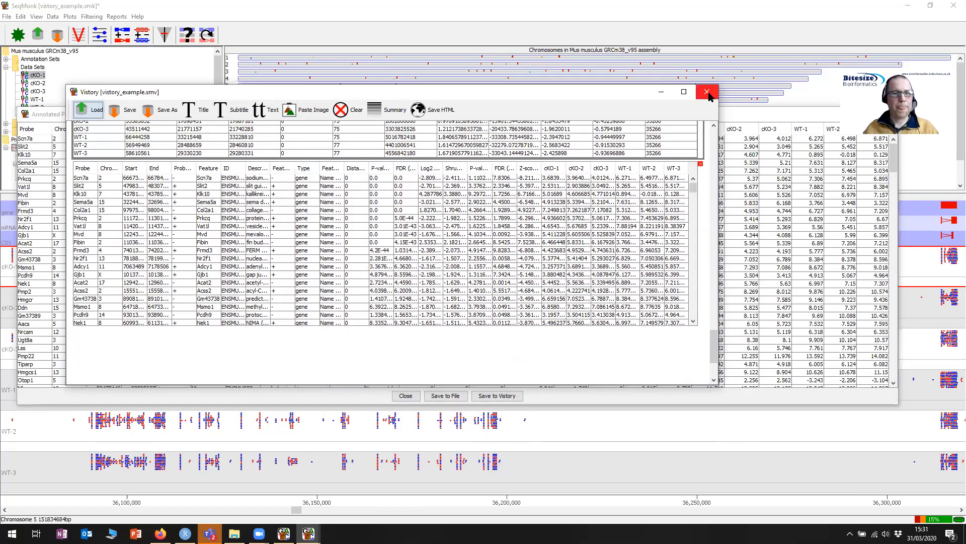
click(126, 112)
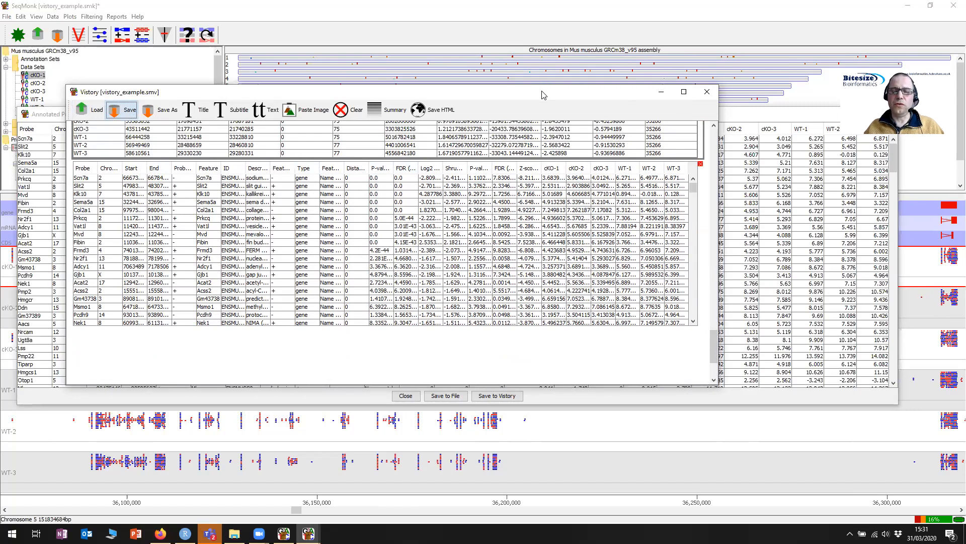
Review the Vistory from its title through the dataset, replicate set and probe list entries to the scatter plot and genome view
drag(543, 95, 548, 77)
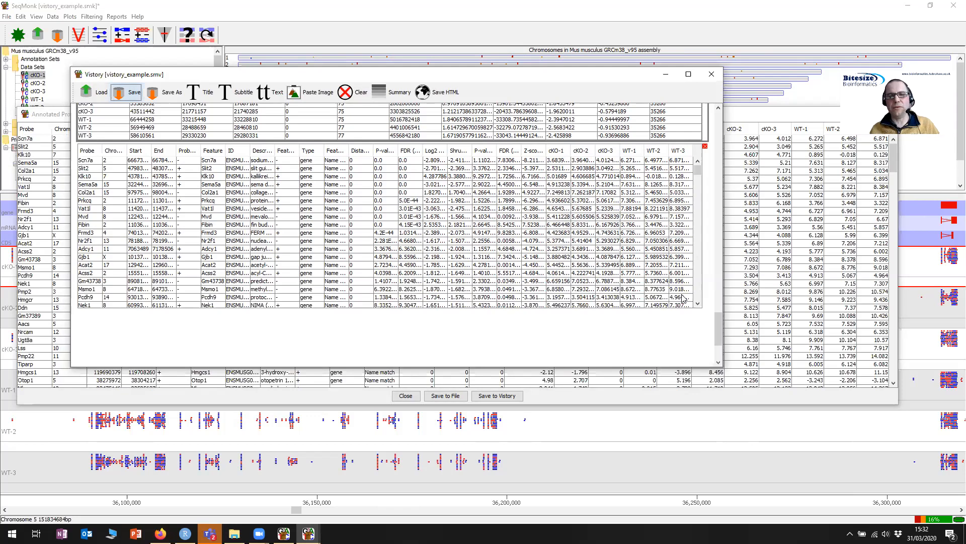
scroll(723, 296, up, 10)
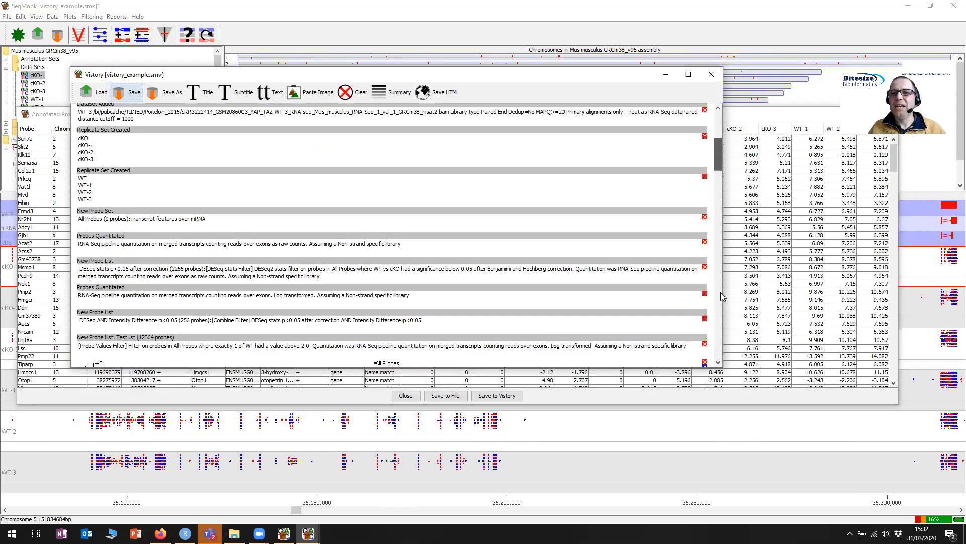
scroll(723, 296, up, 5)
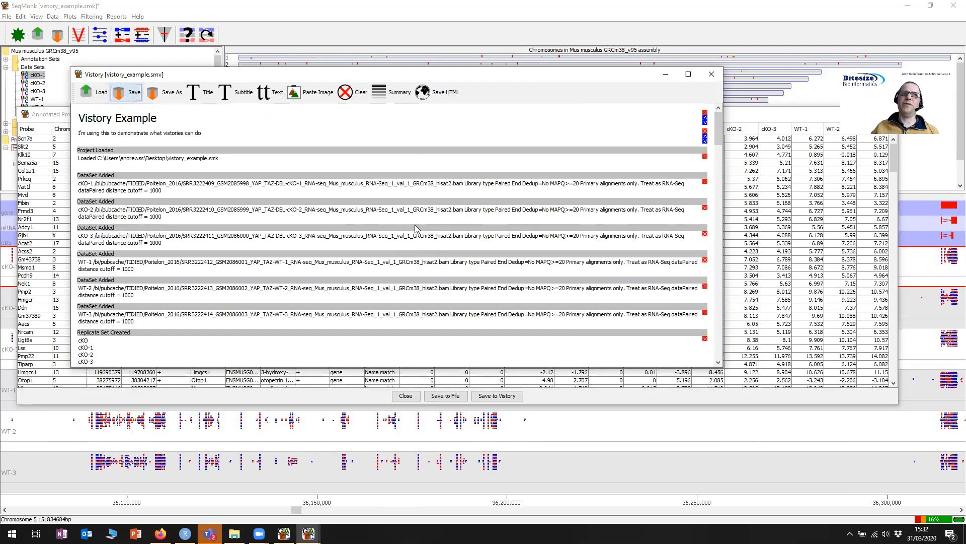
scroll(416, 246, down, 3)
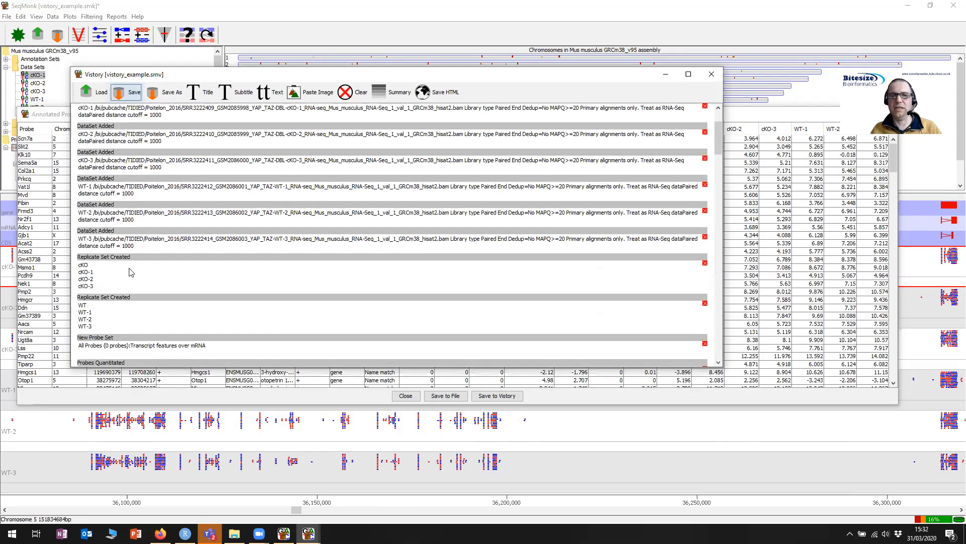
scroll(129, 272, down, 15)
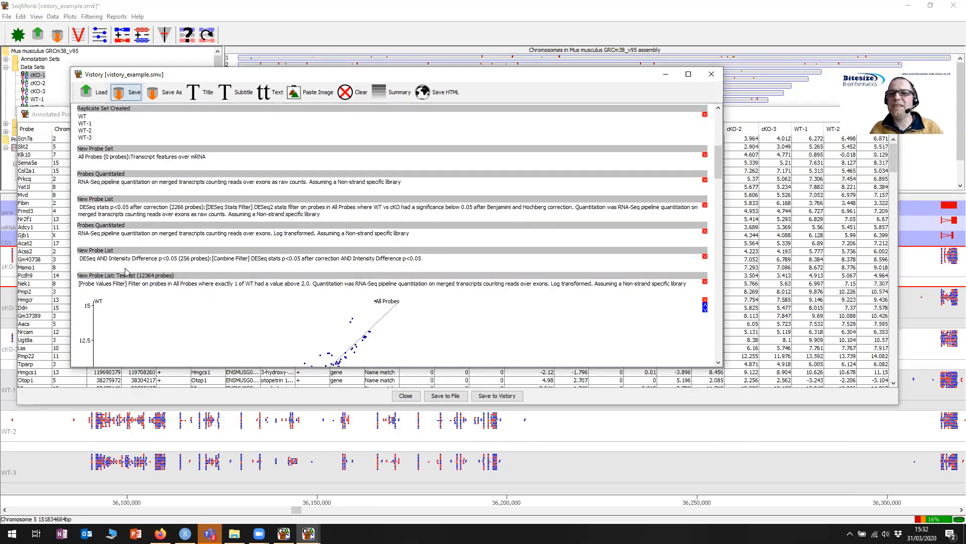
scroll(127, 273, down, 2)
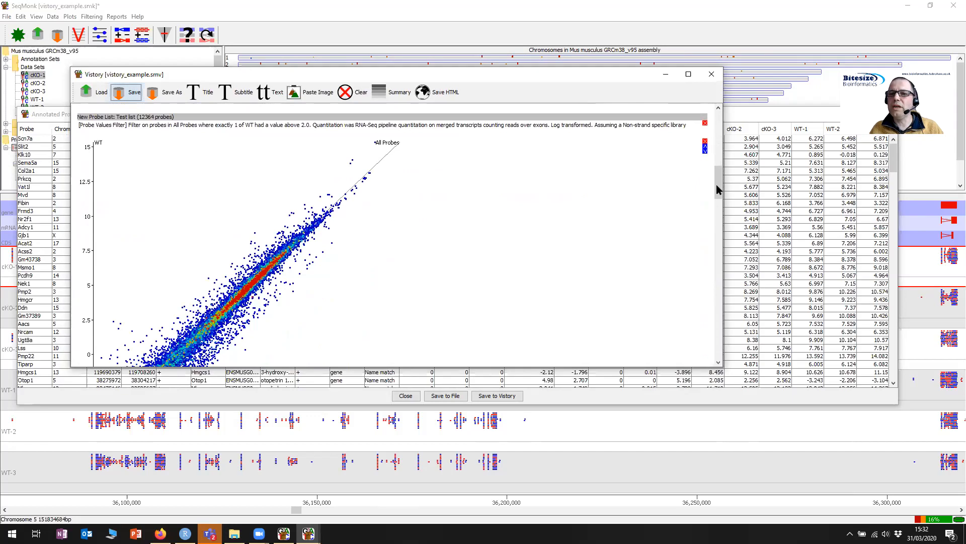
drag(719, 189, 720, 214)
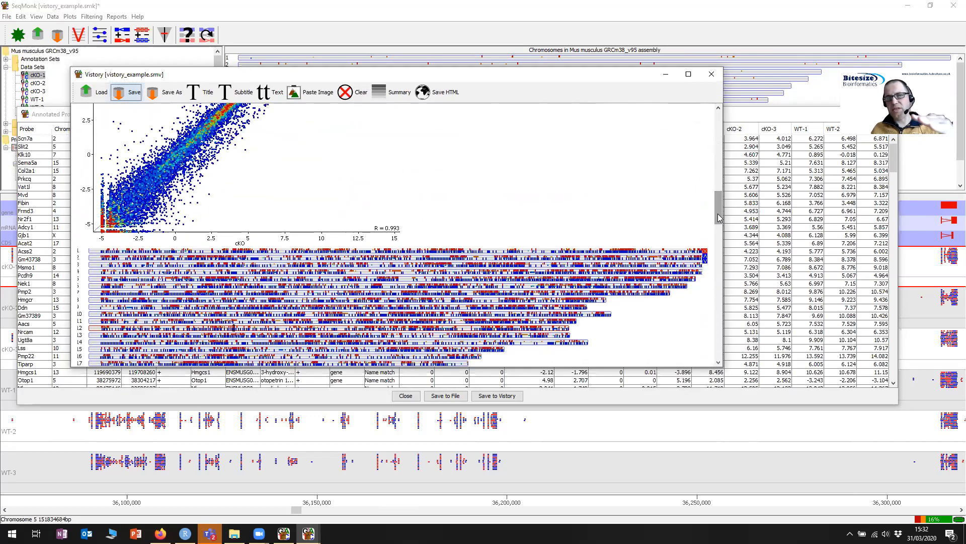
Append a project summary to the end of the Vistory and review its data set, replicate set and quantitation tables
scroll(520, 251, down, 10)
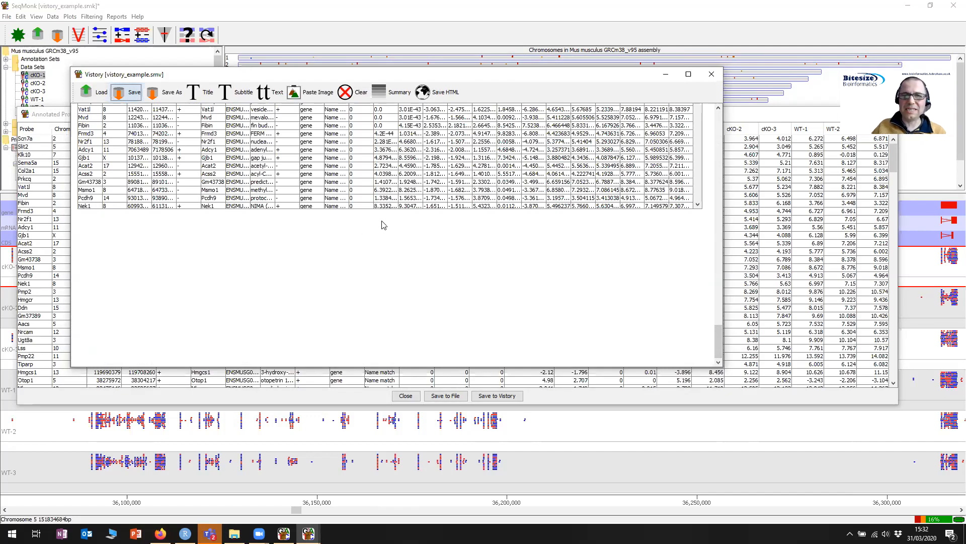
click(698, 205)
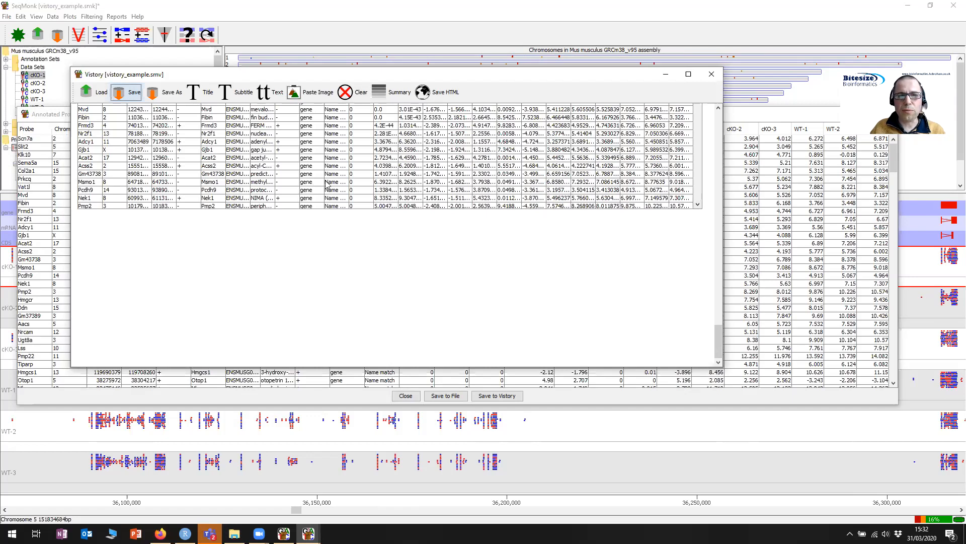
click(399, 97)
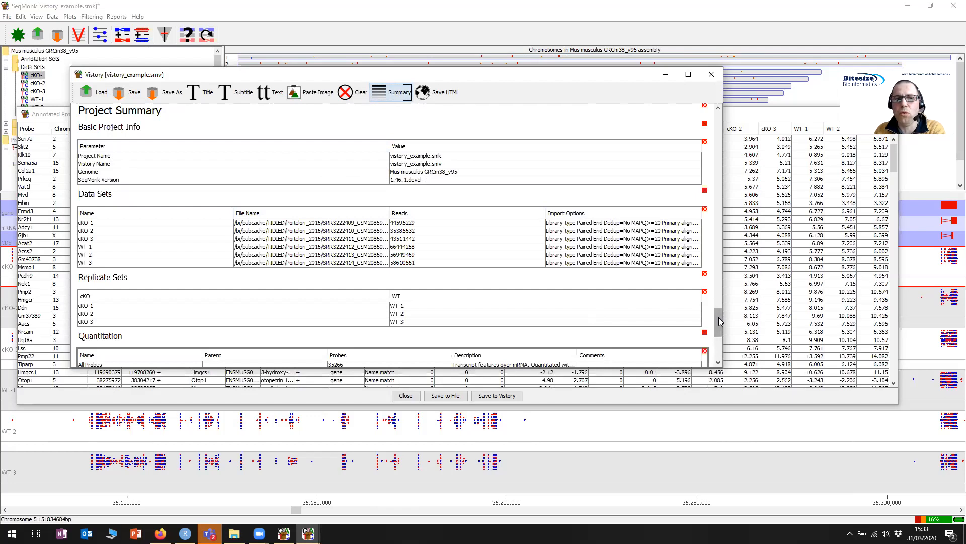
scroll(720, 316, down, 2)
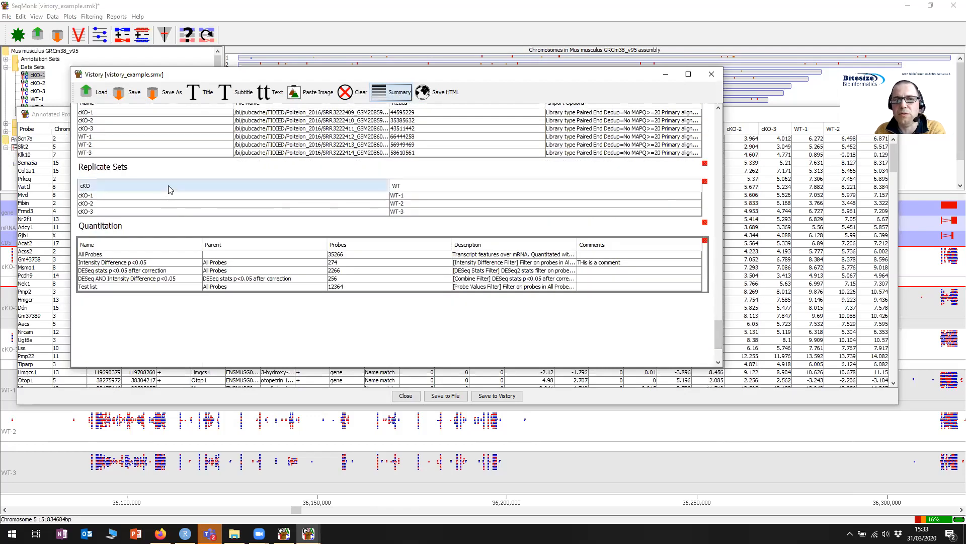
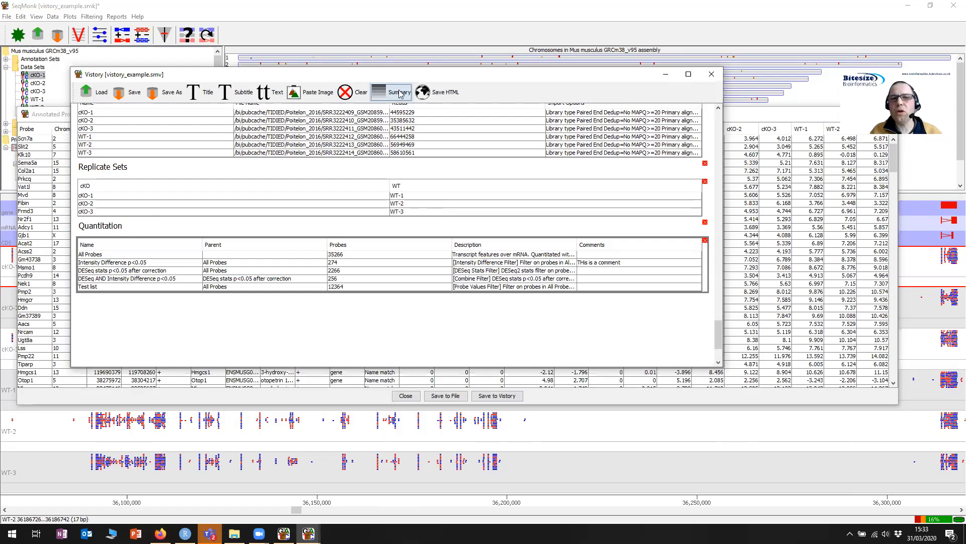
drag(433, 75, 458, 68)
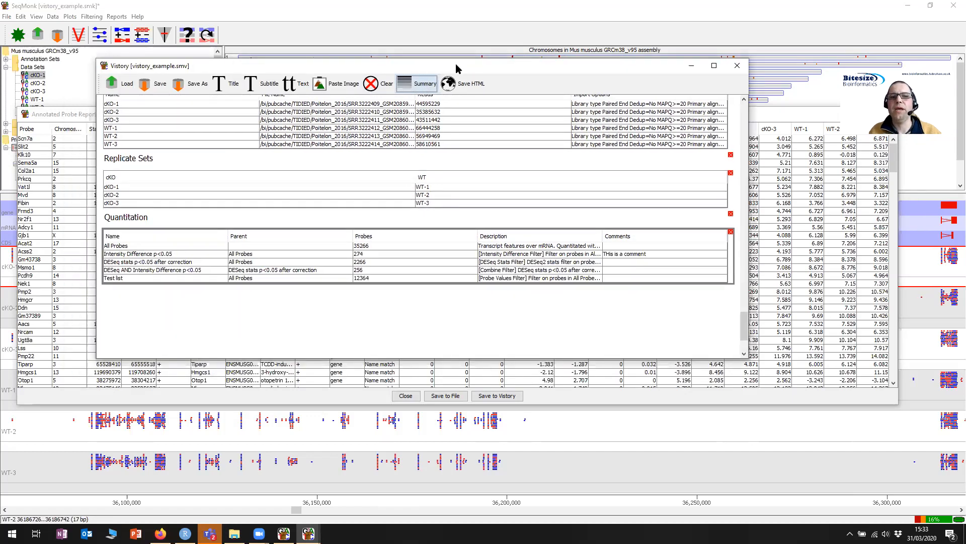
drag(456, 64, 429, 61)
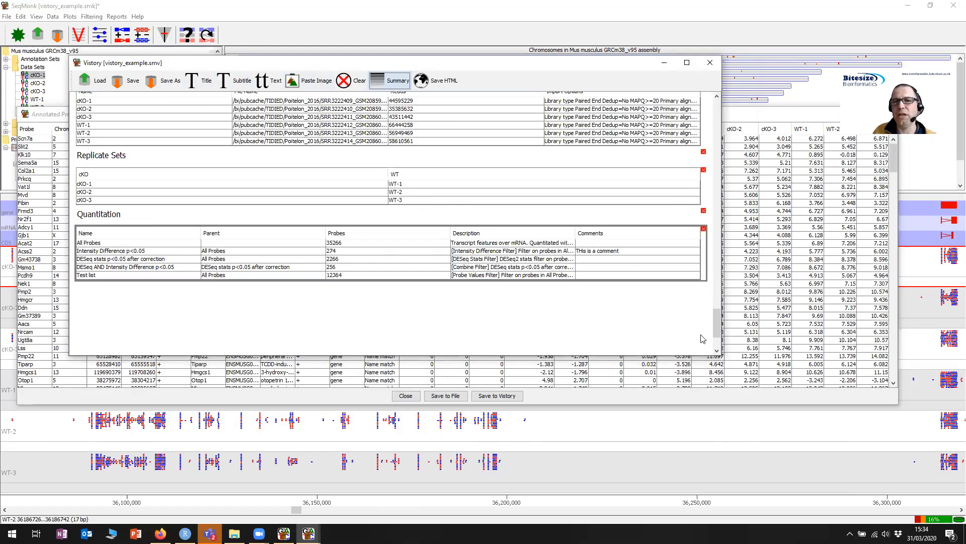
scroll(719, 330, down, 3)
scroll(720, 330, down, 3)
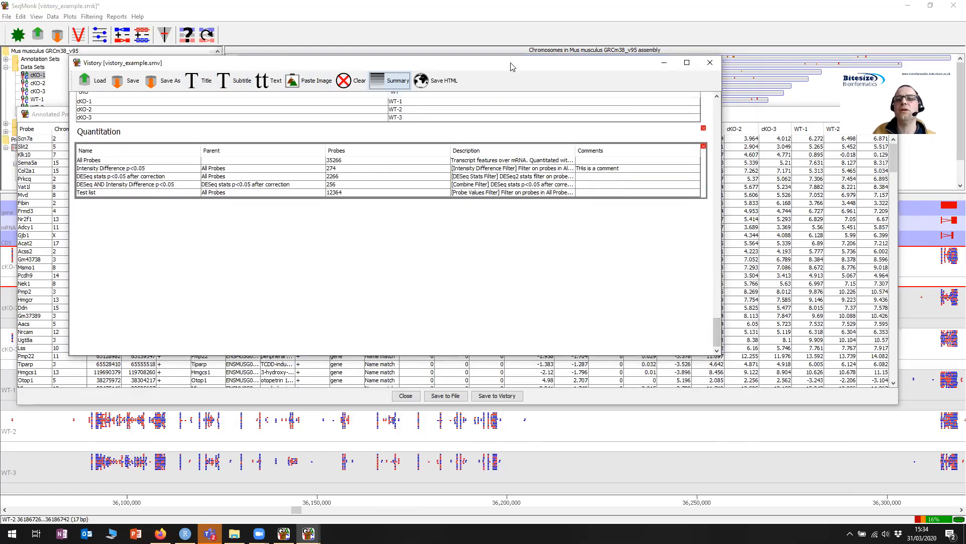
drag(512, 66, 526, 97)
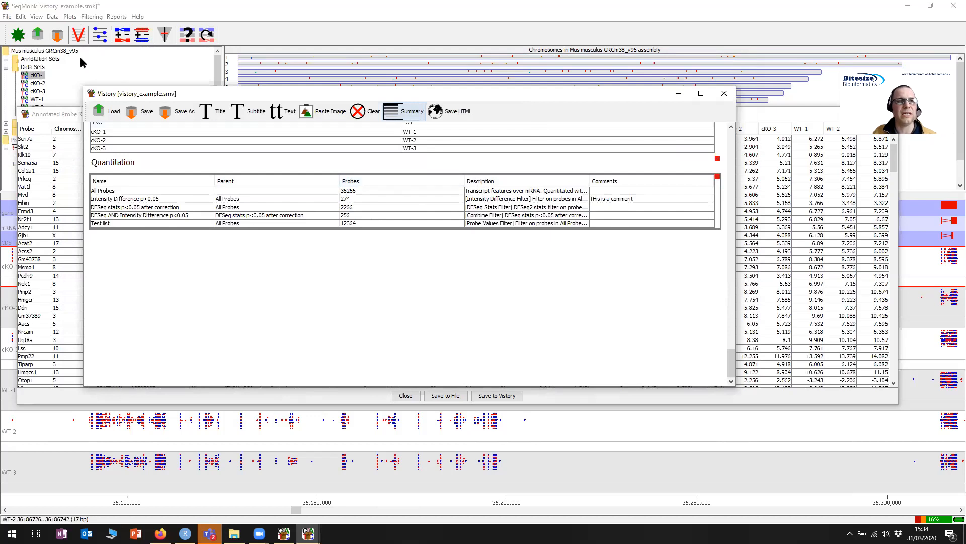
Display the RNA-Seq quantitation pipeline options and shrink the Define Quantitation dialog to a compact size for a screenshot
click(52, 18)
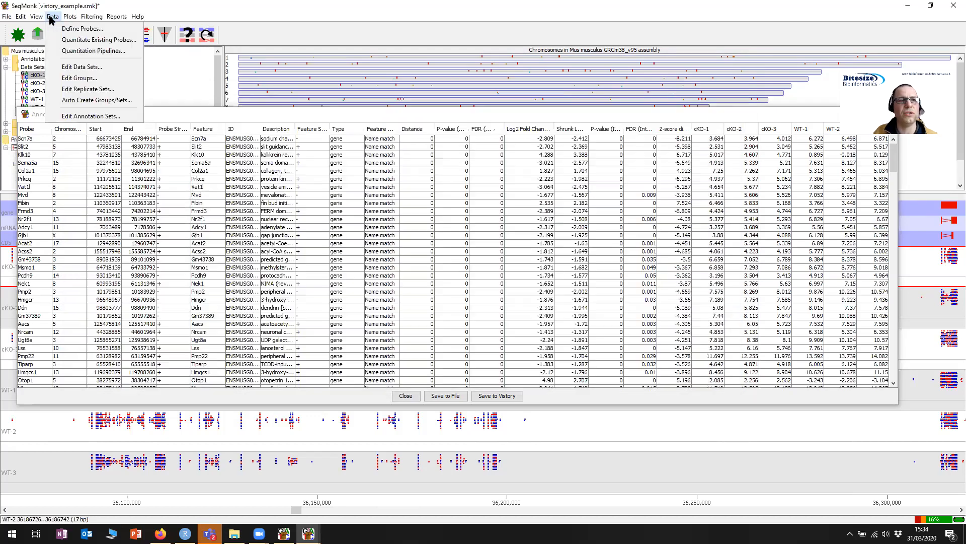
click(75, 51)
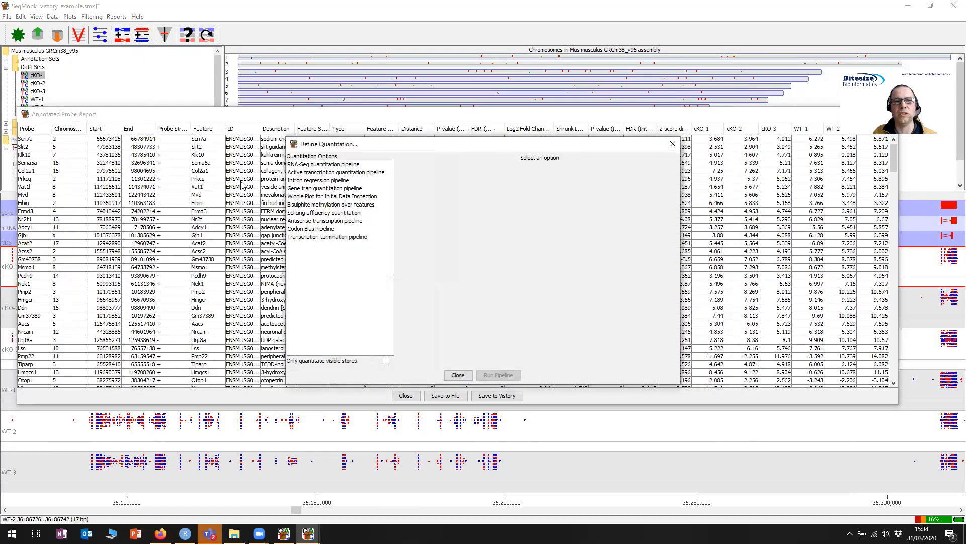
click(308, 165)
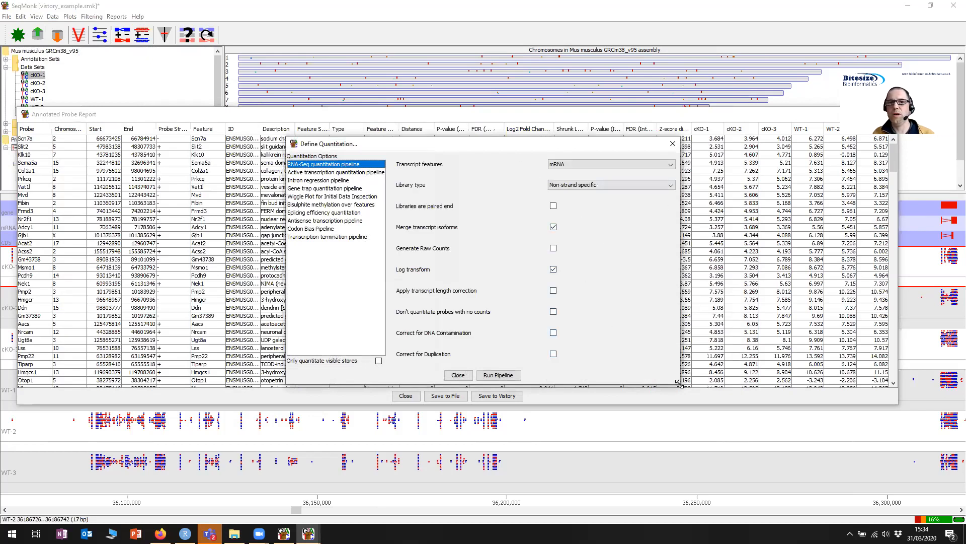
drag(679, 383, 662, 328)
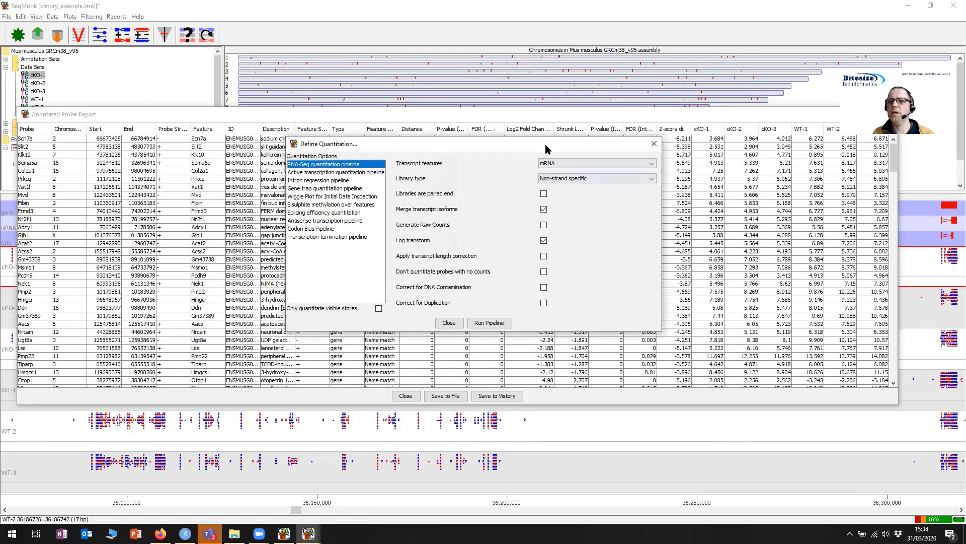
drag(545, 144, 503, 130)
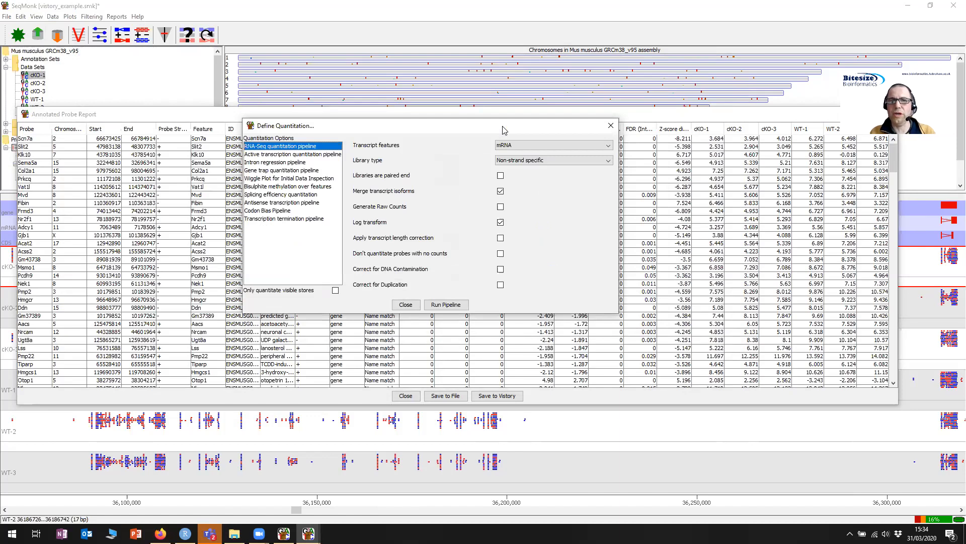
drag(502, 129, 508, 127)
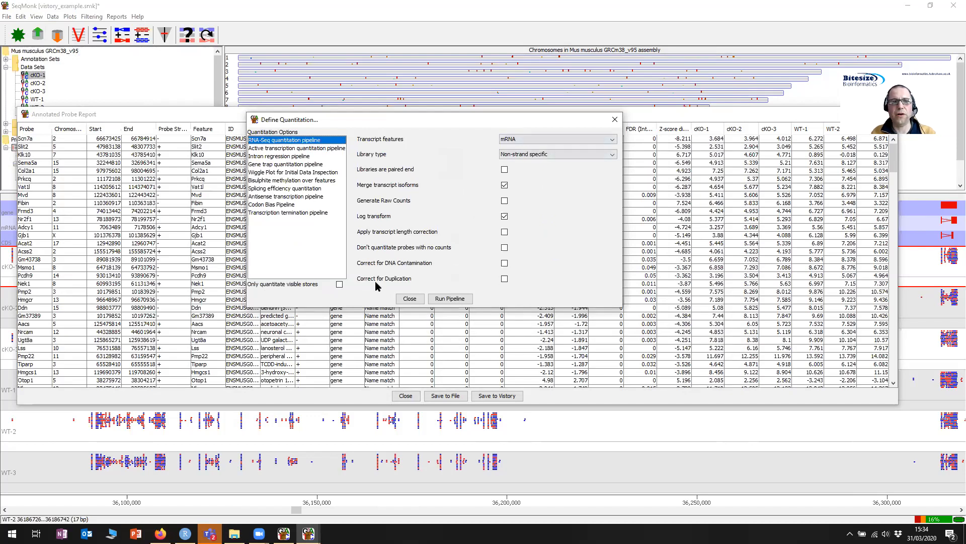
Paste the captured image of the RNA-Seq quantitation options below the quantitation table in the Vistory and check it
click(78, 35)
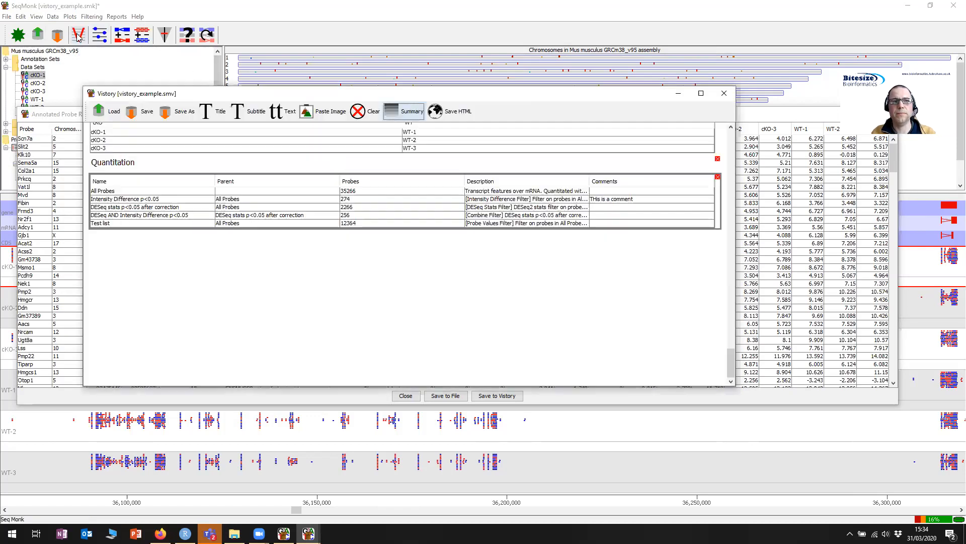
click(317, 112)
scroll(459, 379, down, 3)
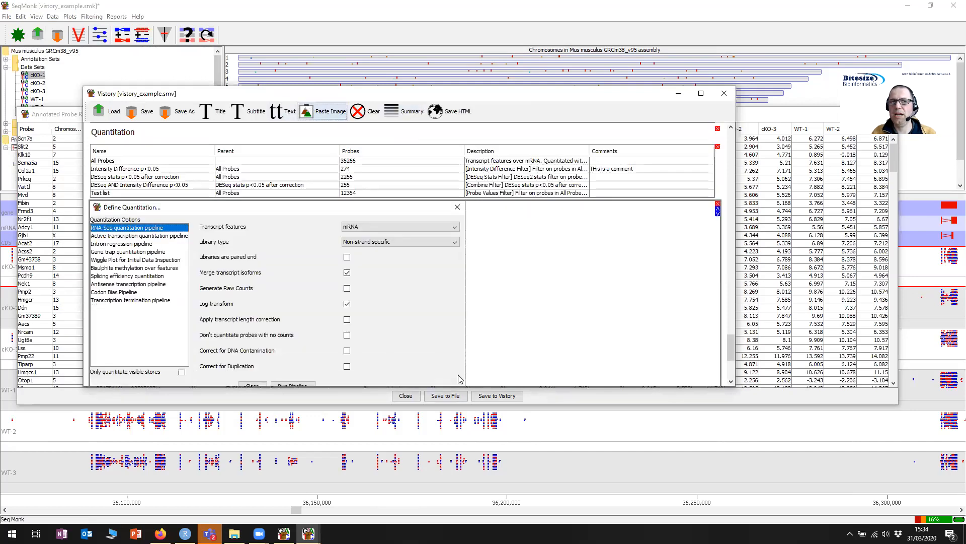
scroll(459, 378, down, 5)
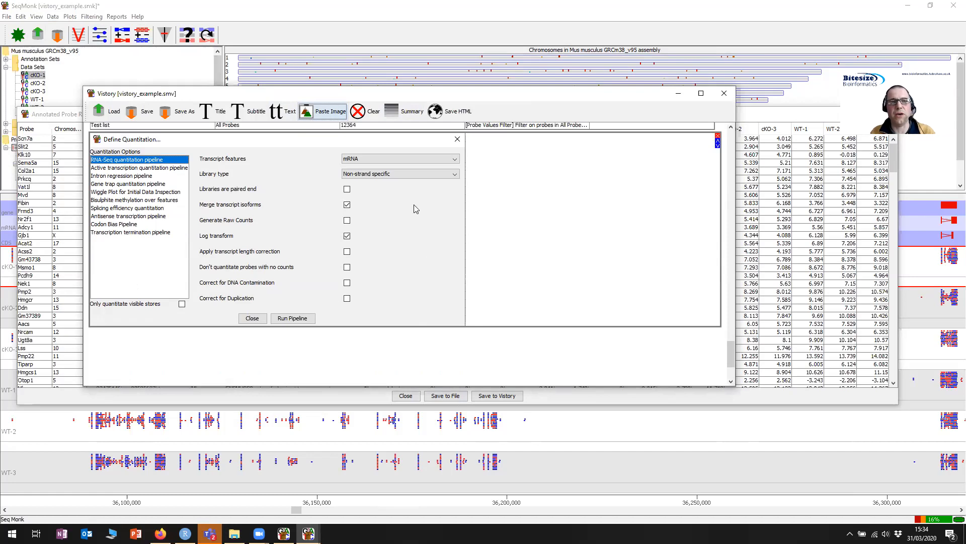
Close the Vistory, the Define Quantitation dialog and the annotated probe report to return to the main genome view
drag(474, 94, 523, 199)
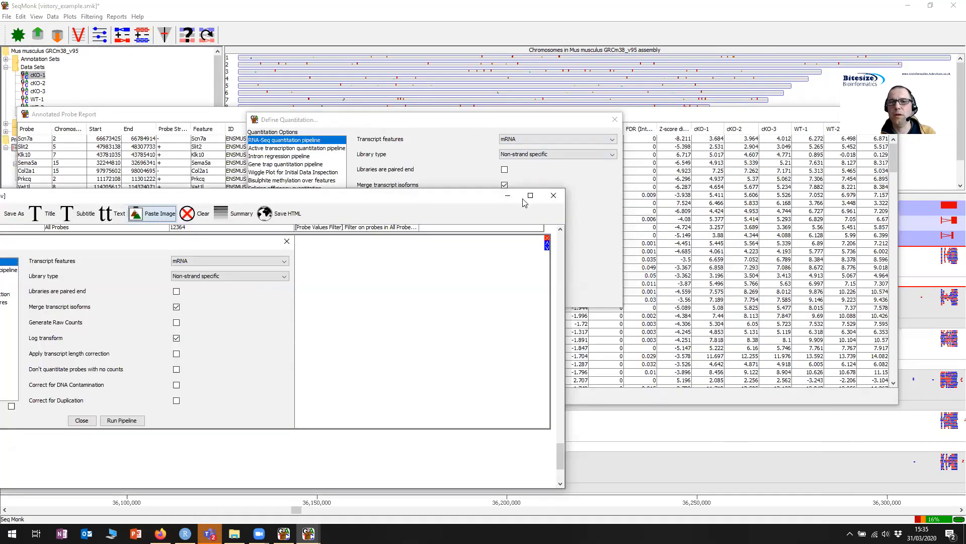
click(553, 195)
click(614, 119)
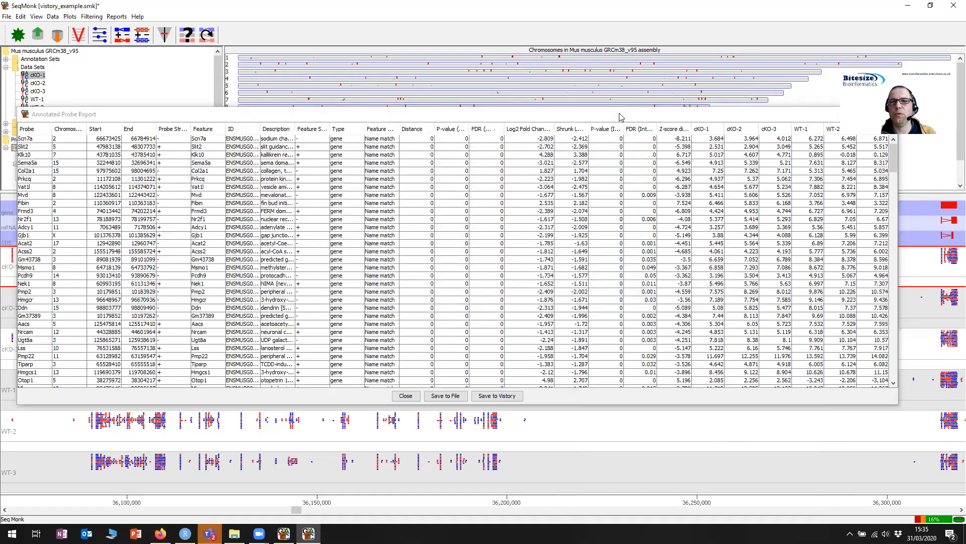
drag(523, 117, 311, 114)
click(679, 111)
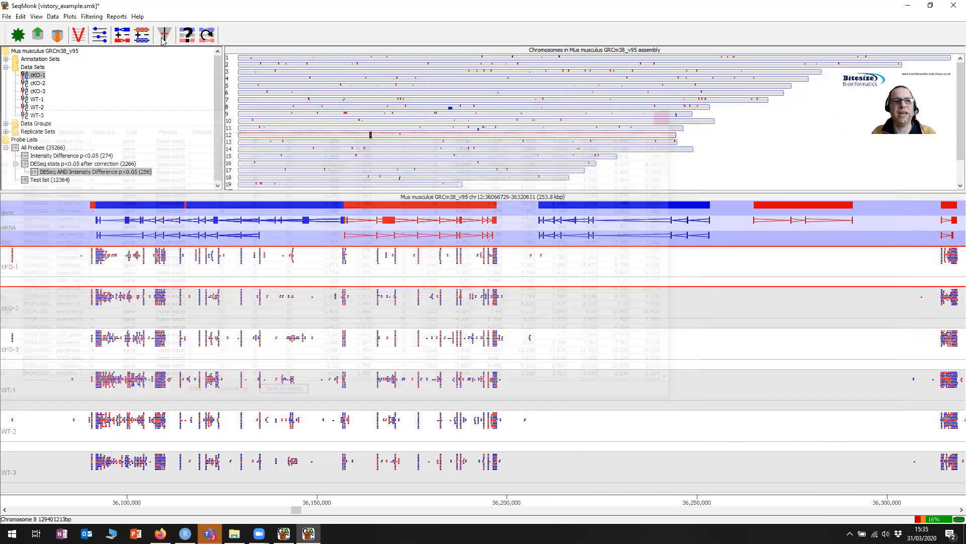
click(70, 17)
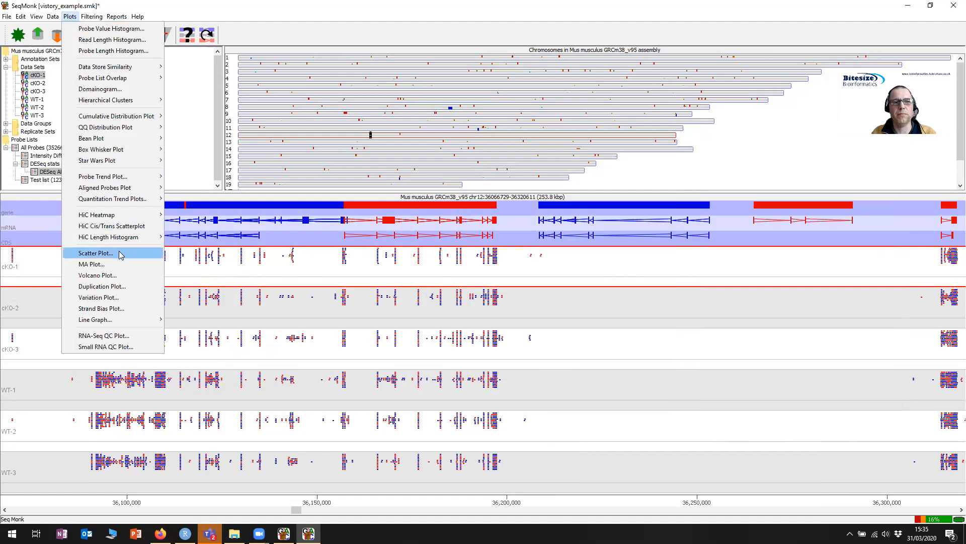
click(118, 252)
click(463, 103)
click(463, 117)
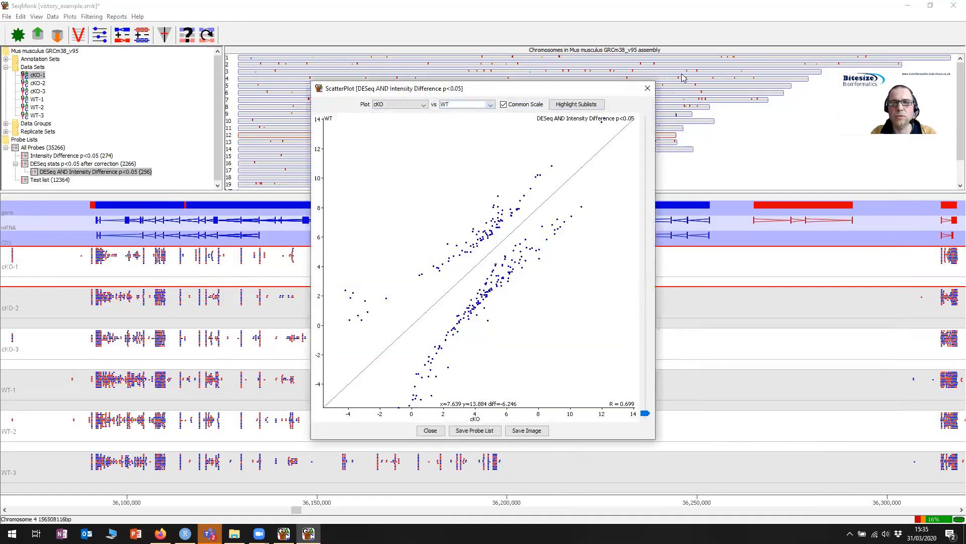
click(647, 88)
Create a scatter plot of the All Probes list comparing cKO against WT
click(47, 147)
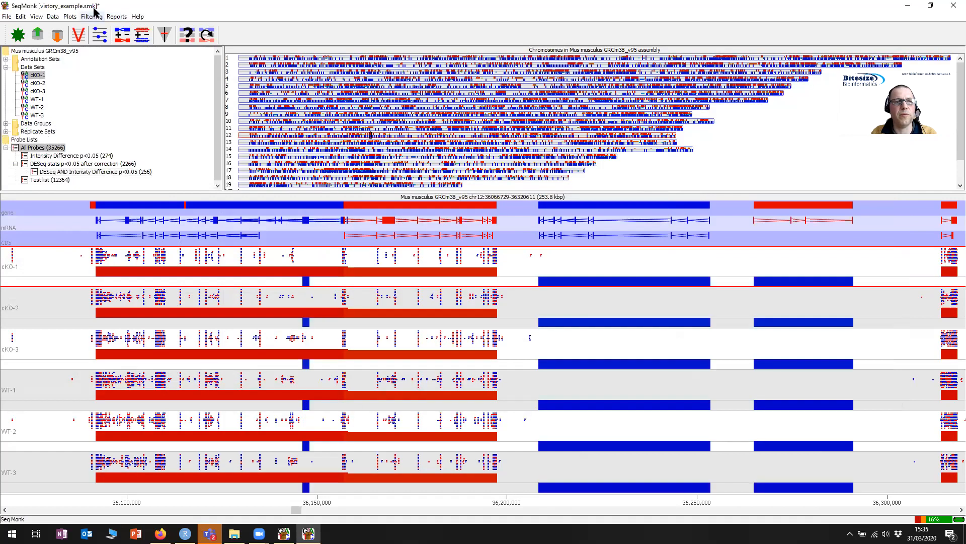
click(91, 17)
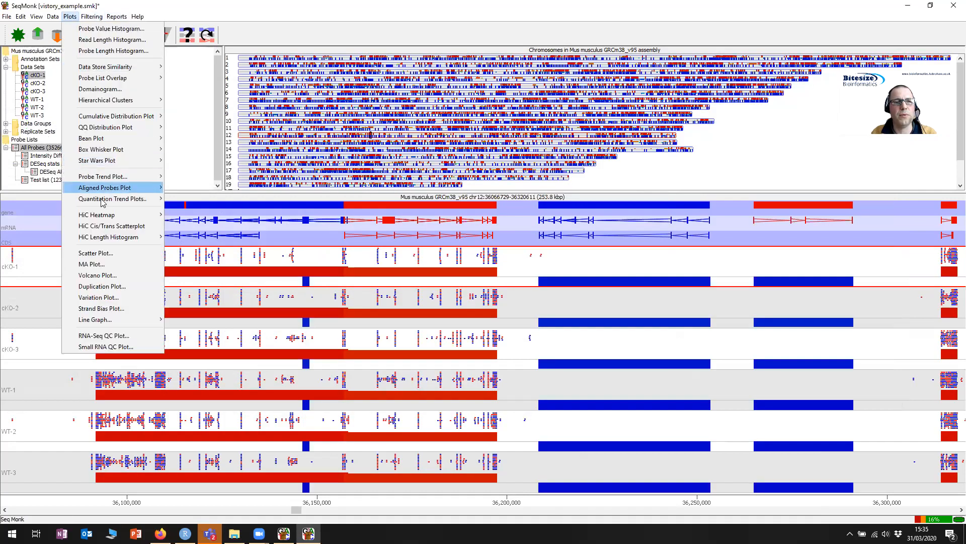
click(101, 253)
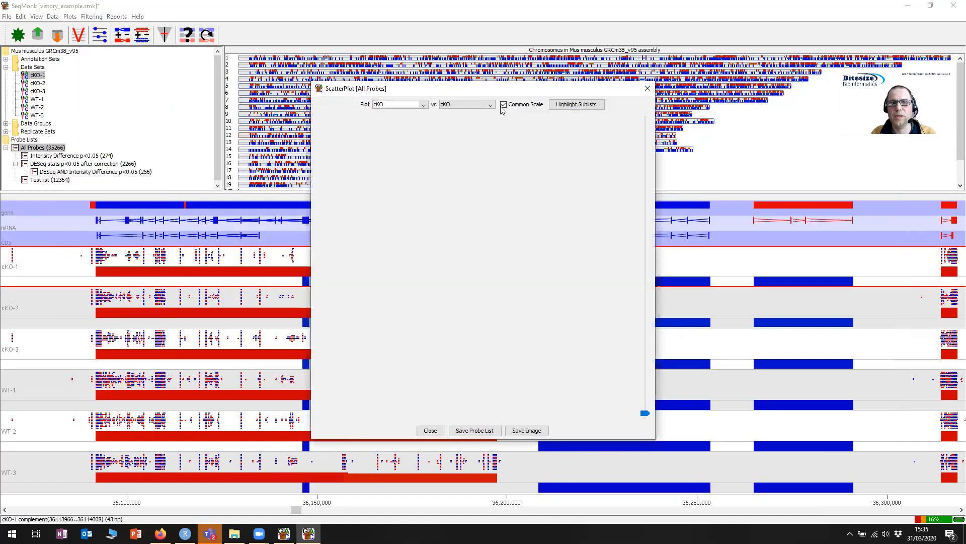
click(461, 104)
click(467, 120)
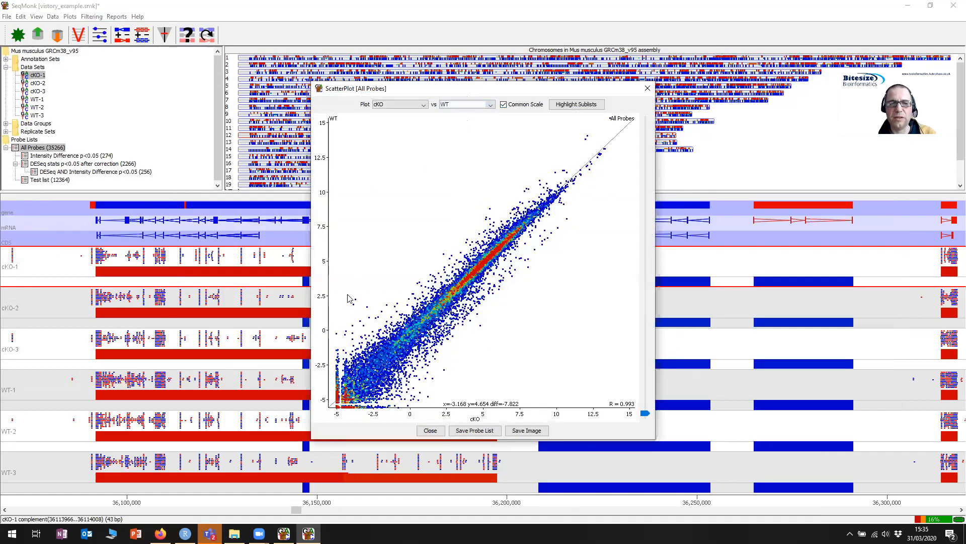
Identify the isolated Mobp outlier on the scatter plot, show its locus in the genome view, and move the plot window aside
mouse_move(350, 299)
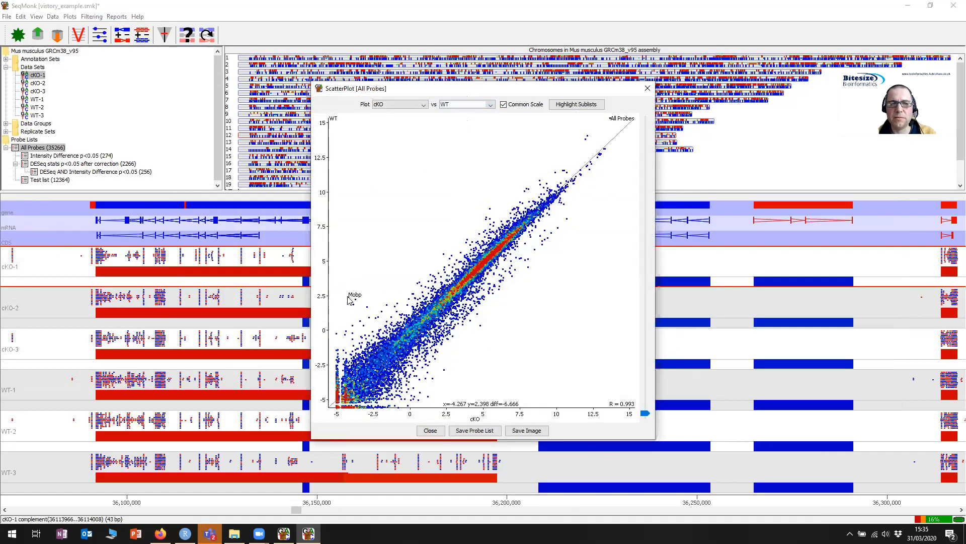
click(350, 299)
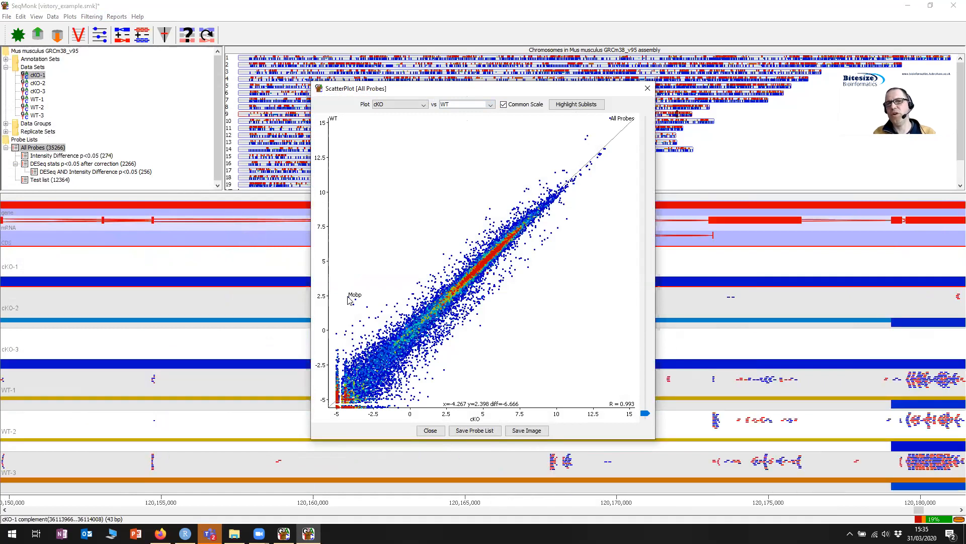
drag(550, 89, 501, 45)
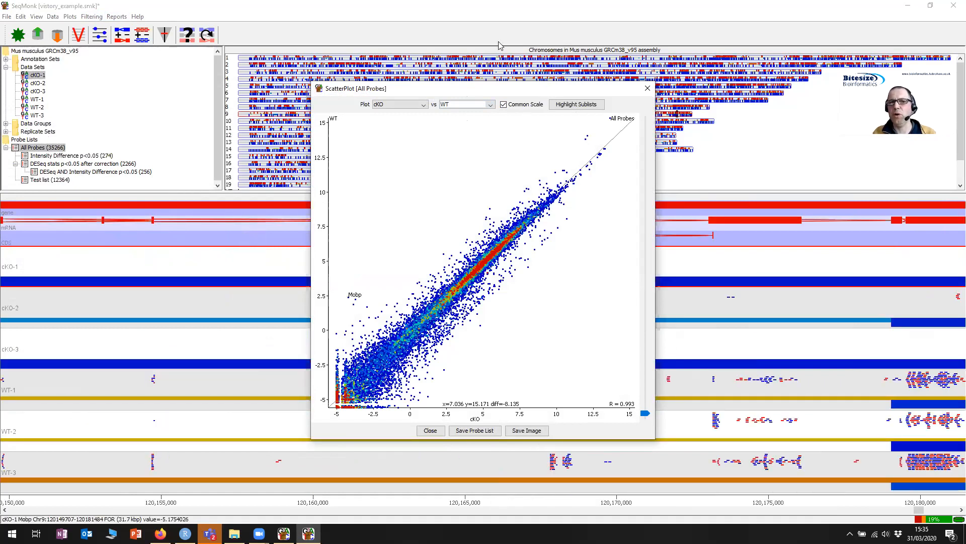
Switch to Firefox, search Google for "mobp gene" in the new tab and open the GeneCards page for MOBP
click(160, 533)
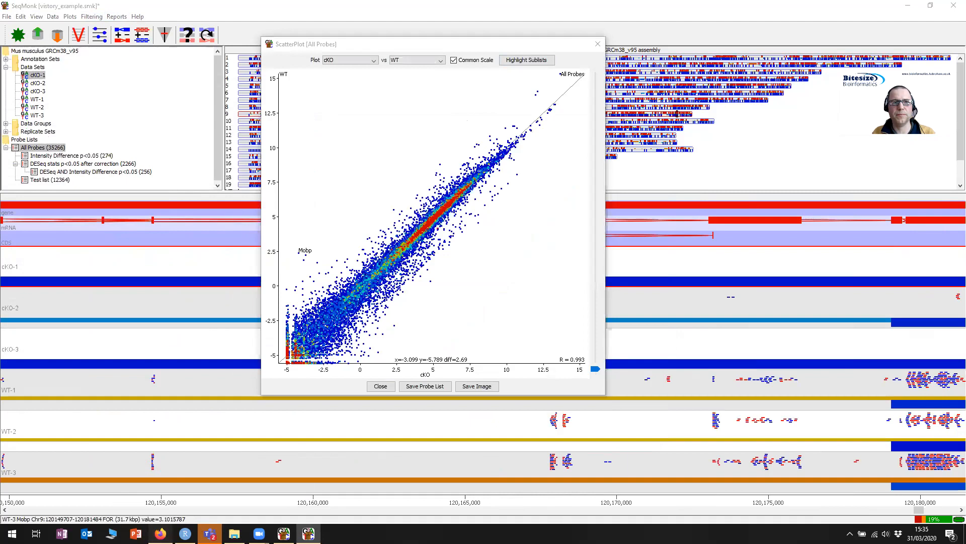
click(196, 47)
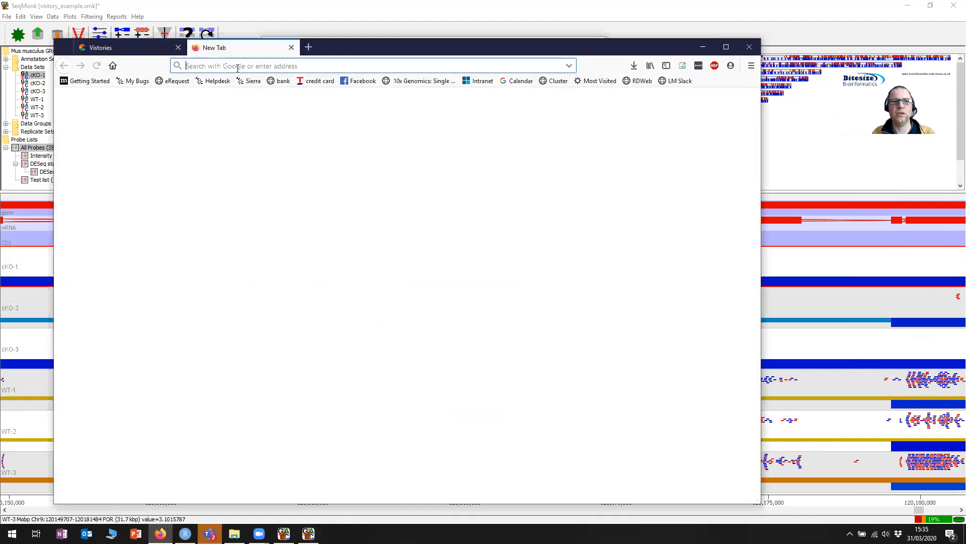
text(mob)
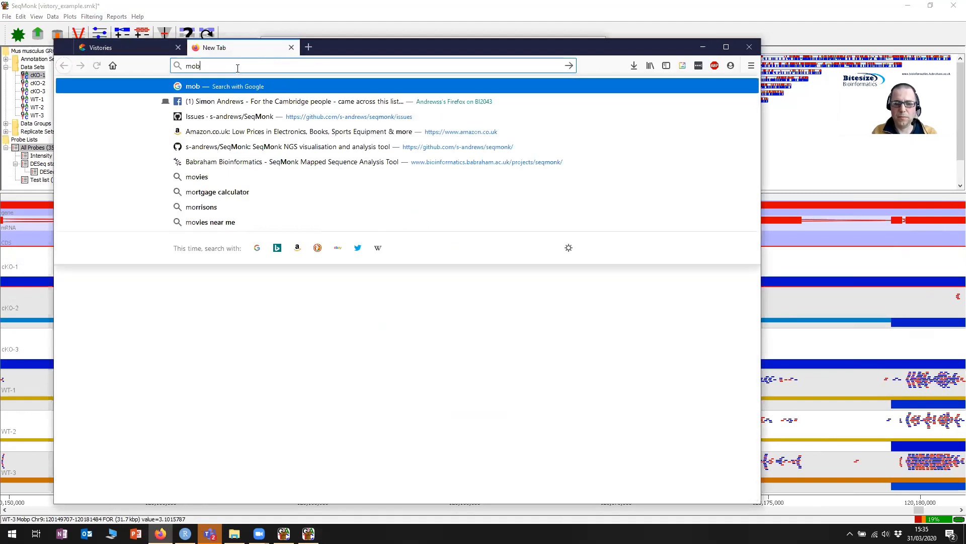
text(p genen)
key(Return)
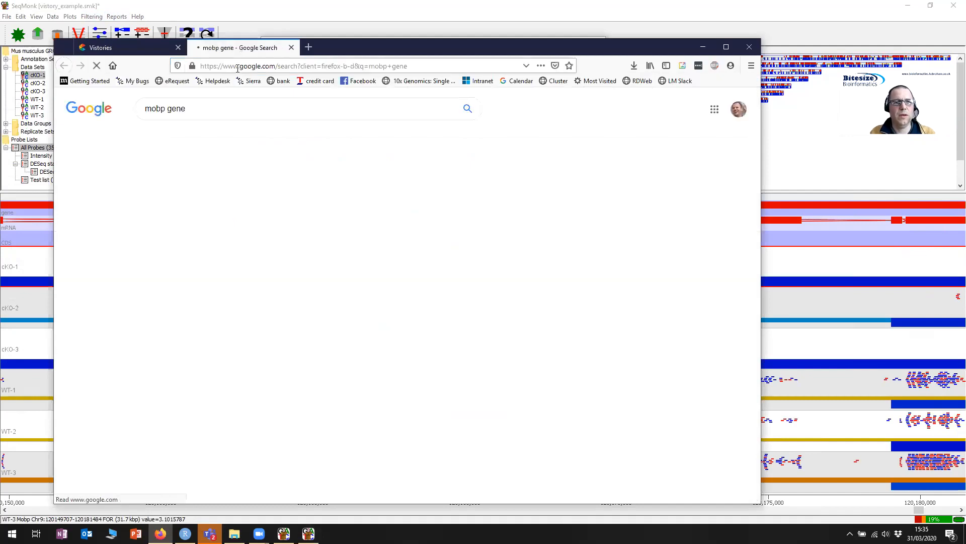
click(244, 194)
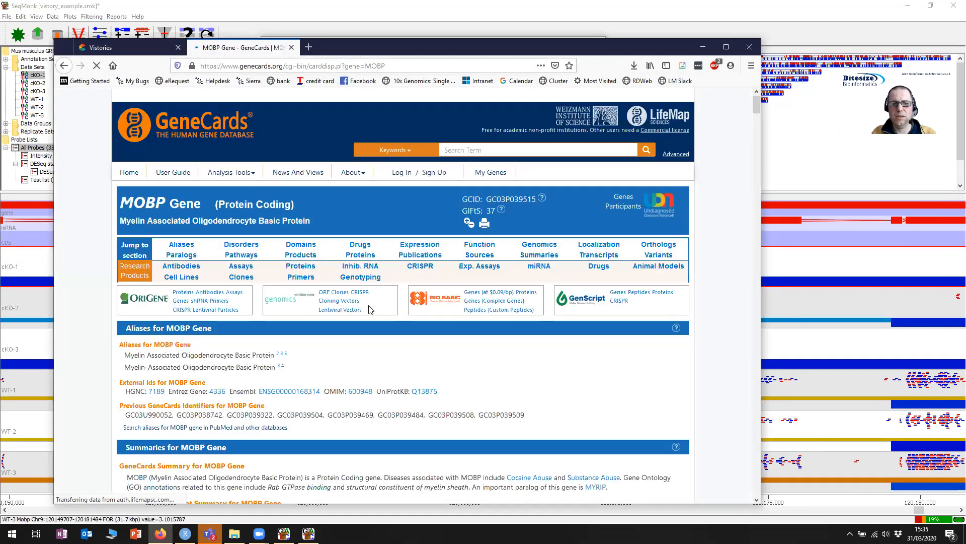
Look over the MOBP GeneCards page and capture its Aliases and Summaries sections with the Snipping Tool
scroll(413, 301, down, 3)
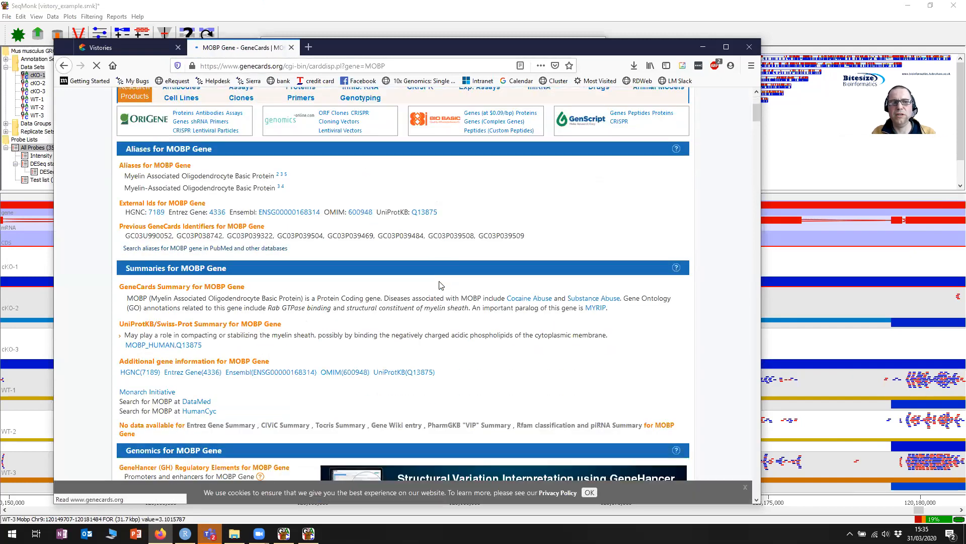
scroll(439, 286, down, 3)
scroll(439, 285, down, 3)
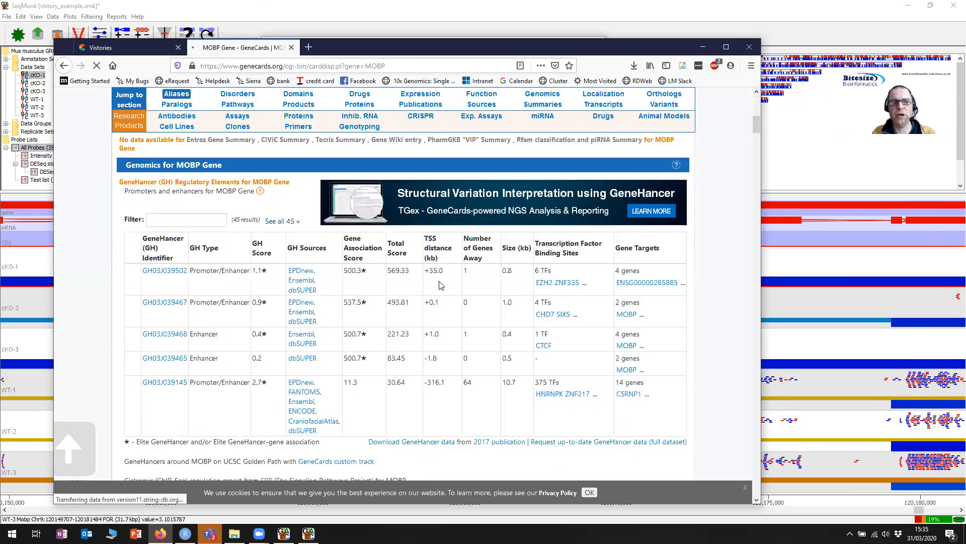
scroll(438, 281, up, 5)
scroll(399, 279, up, 1)
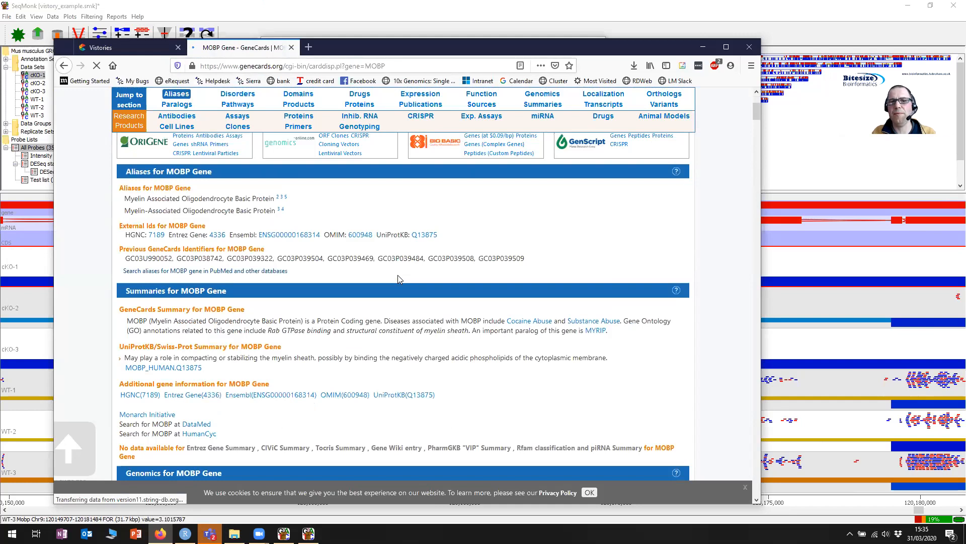
key(super)
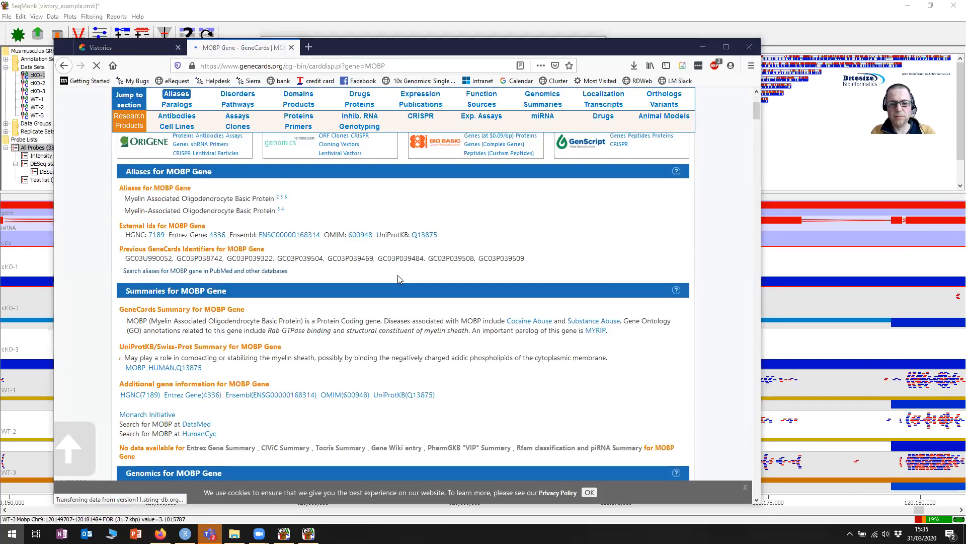
text(snipp)
key(Return)
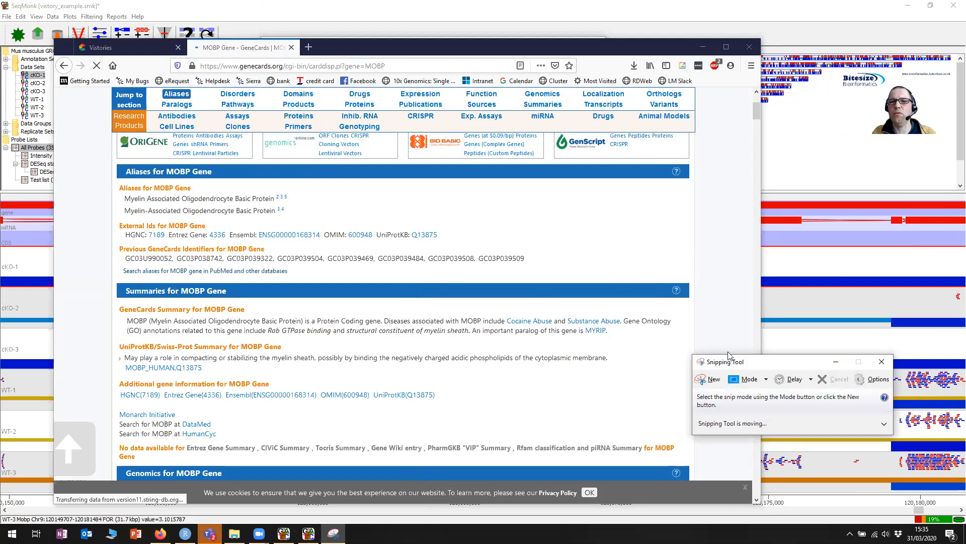
drag(728, 355, 530, 38)
click(517, 62)
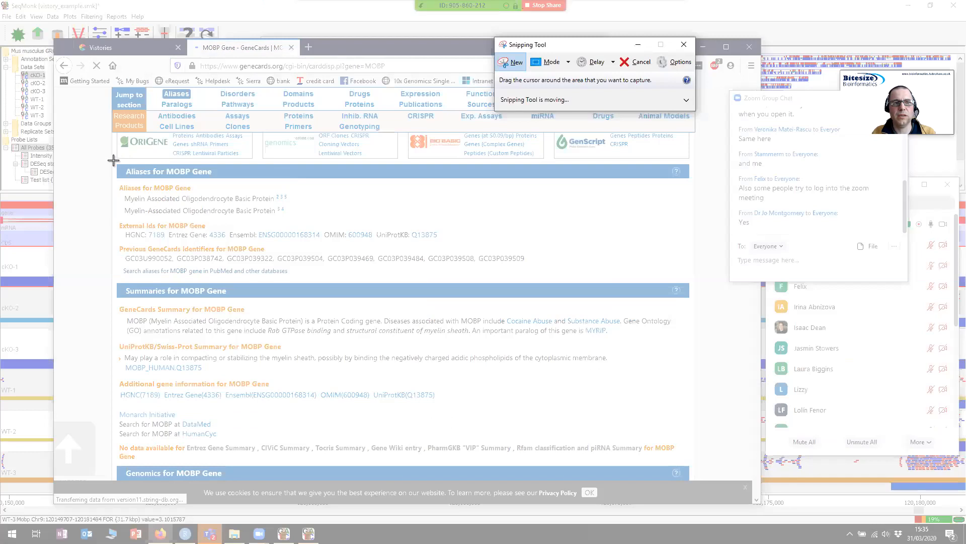
drag(113, 160, 693, 463)
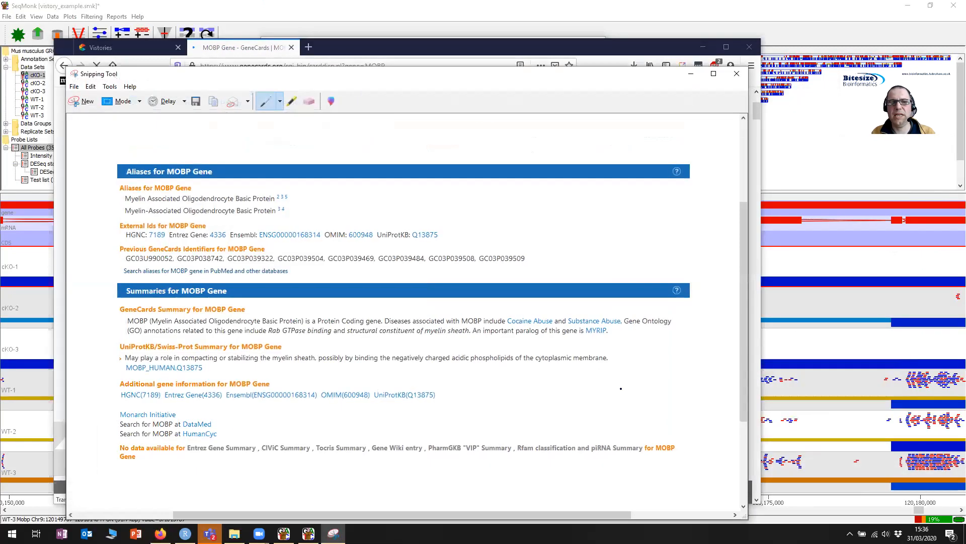
Switch back to SeqMonk, bring the Vistory window into view and paste the captured MOBP GeneCards image below the Define Quantitation image
click(271, 19)
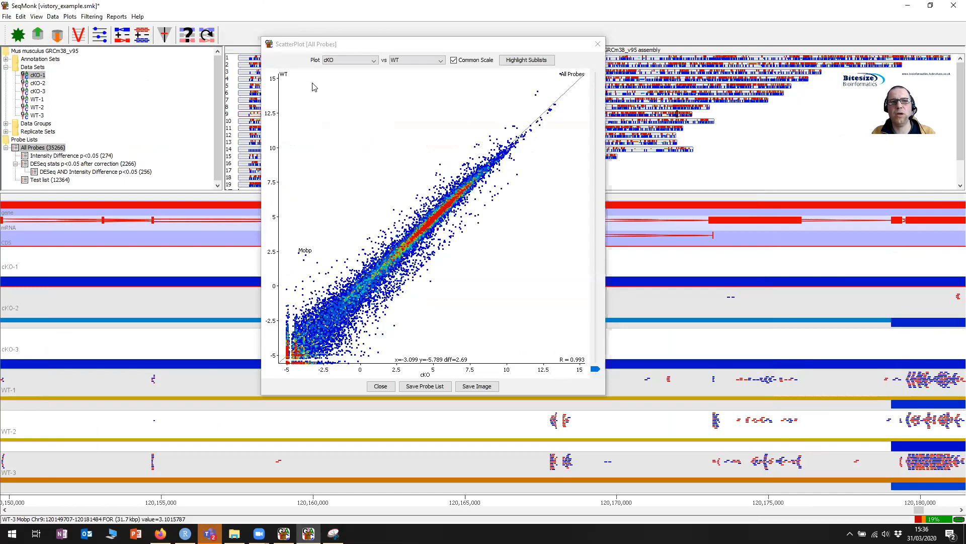
click(83, 32)
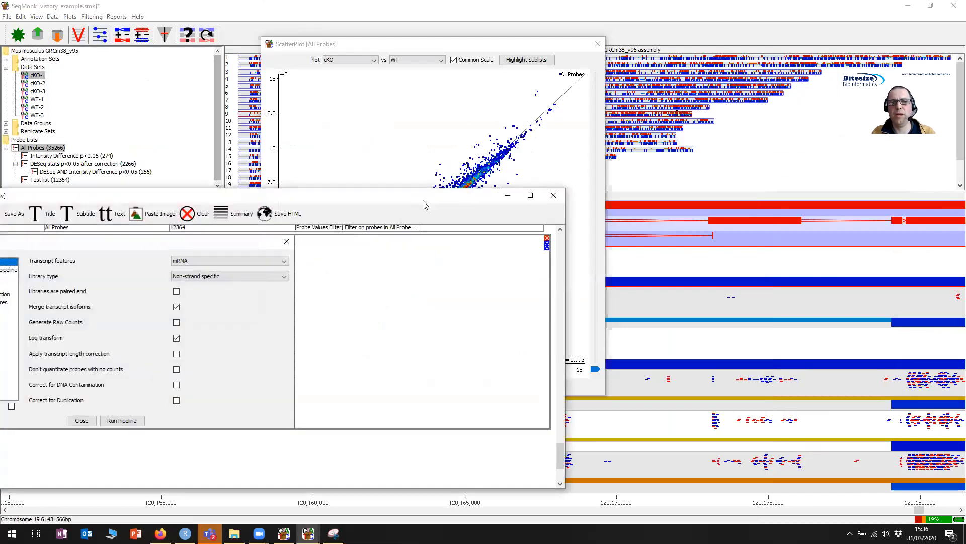
drag(426, 197, 616, 90)
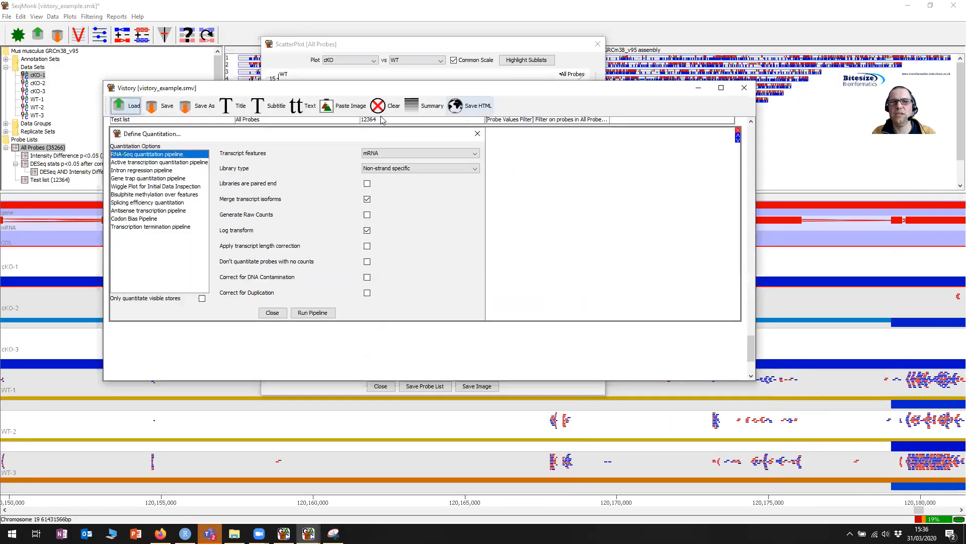
click(344, 105)
scroll(463, 350, down, 5)
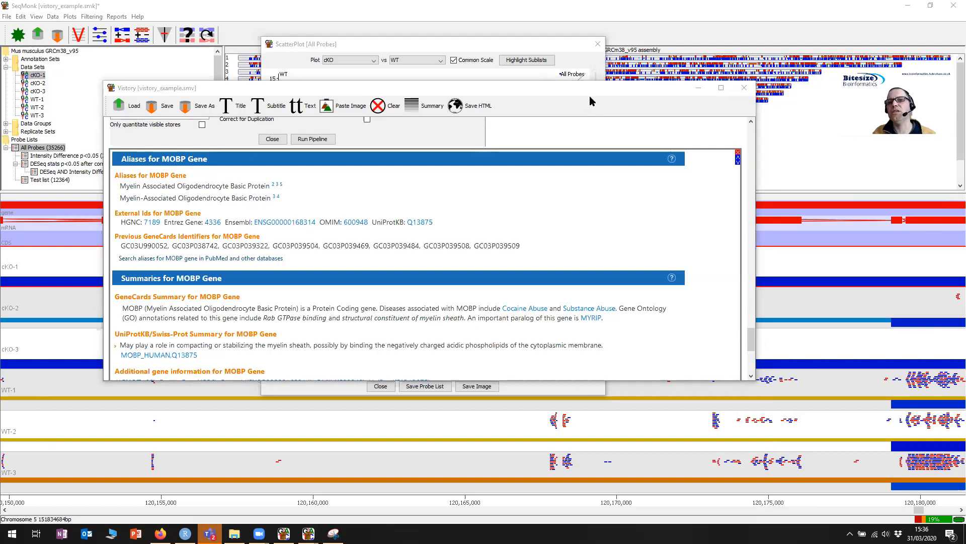
click(594, 93)
drag(594, 93, 544, 97)
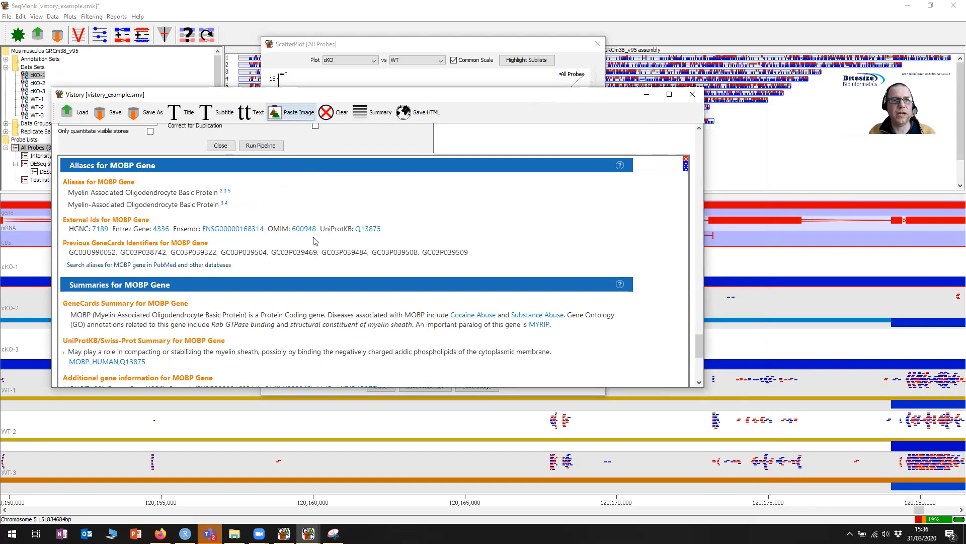
Save the Vistory and export it as the HTML report vistory_example.html on the Desktop
click(107, 119)
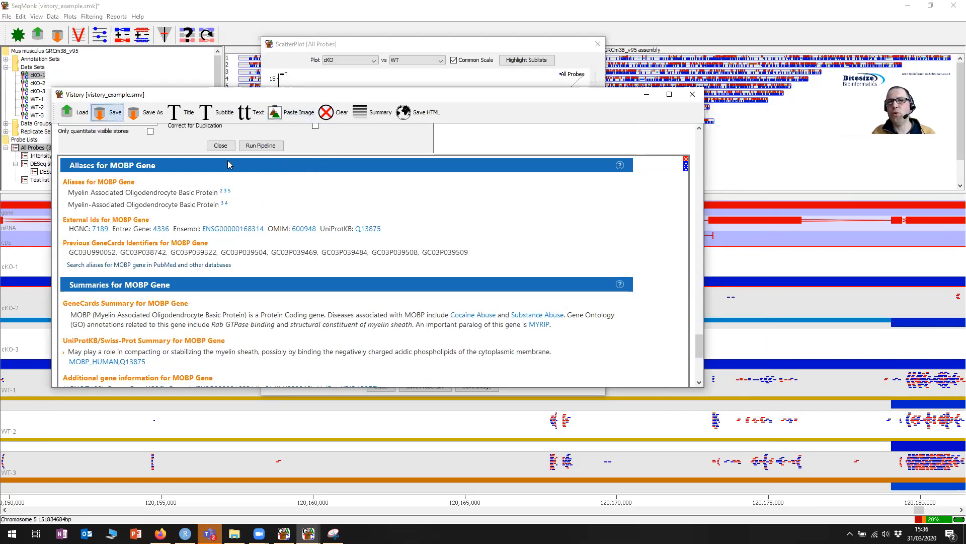
drag(509, 93, 491, 86)
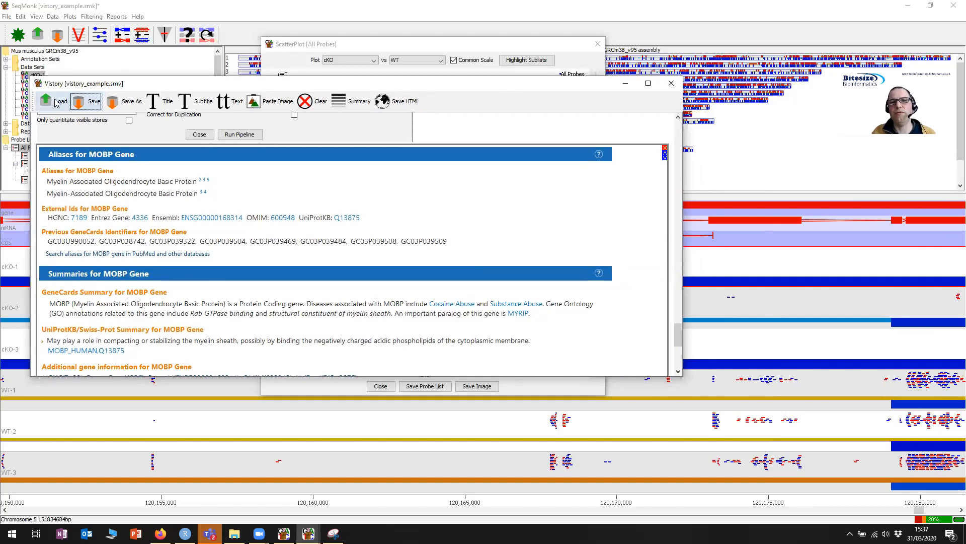
click(403, 104)
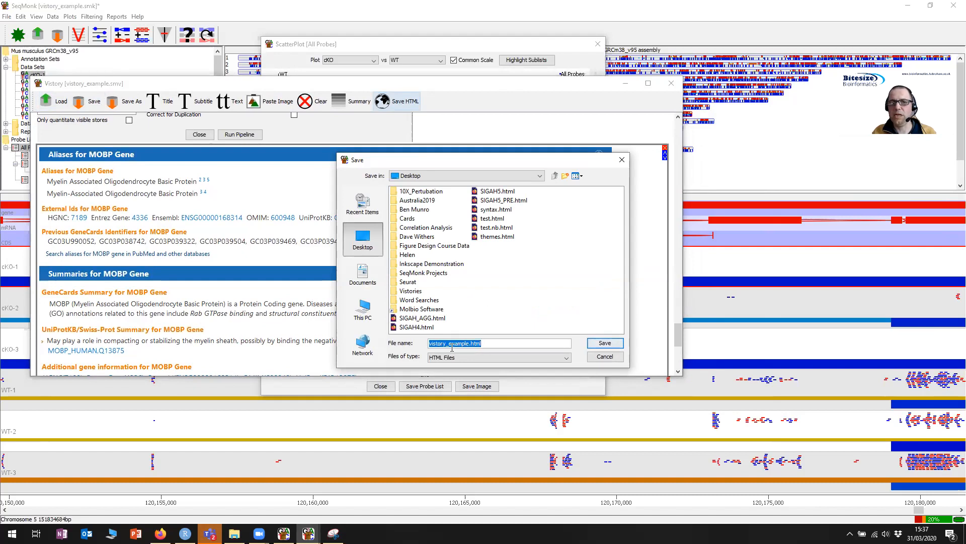
click(605, 343)
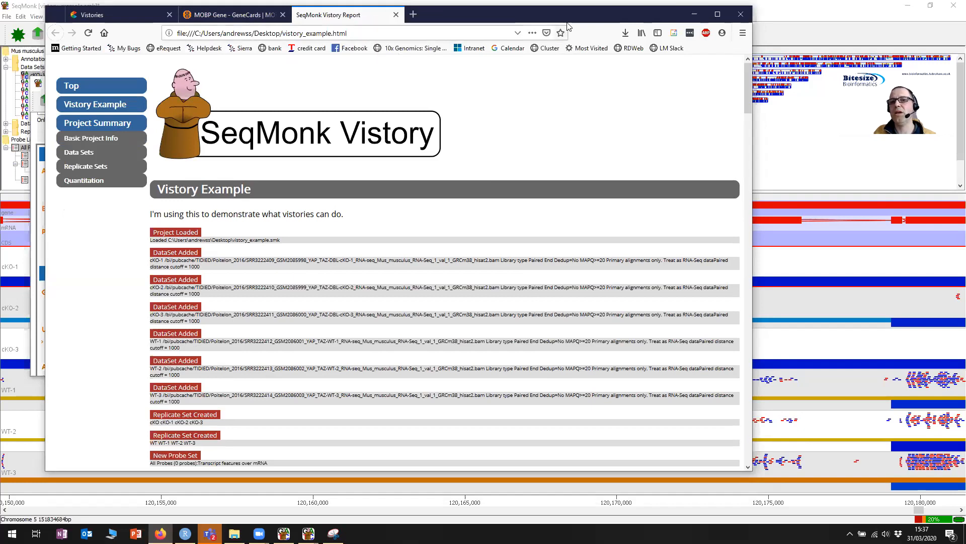
drag(568, 25, 607, 20)
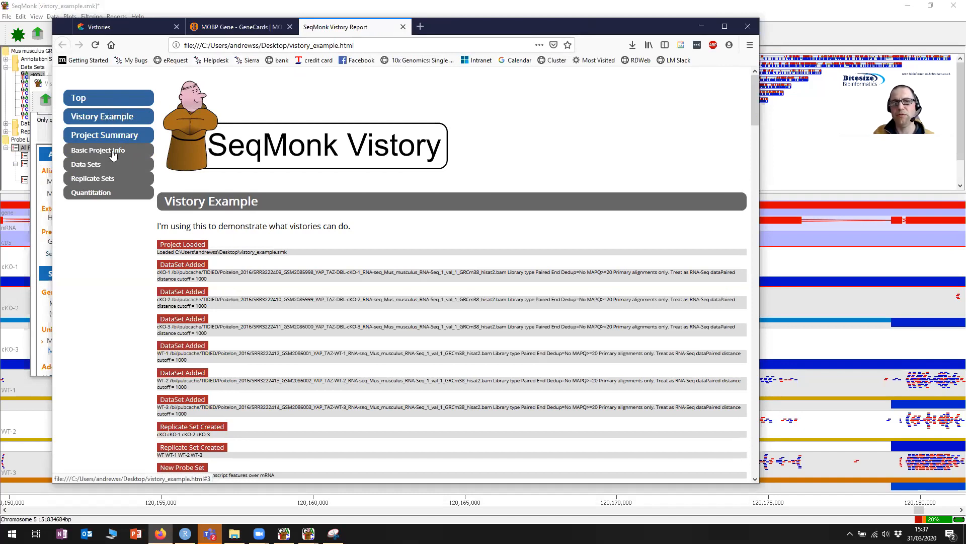
Go through the Basic Project Info, Data Sets and Replicate Sets sections of the HTML report
click(113, 155)
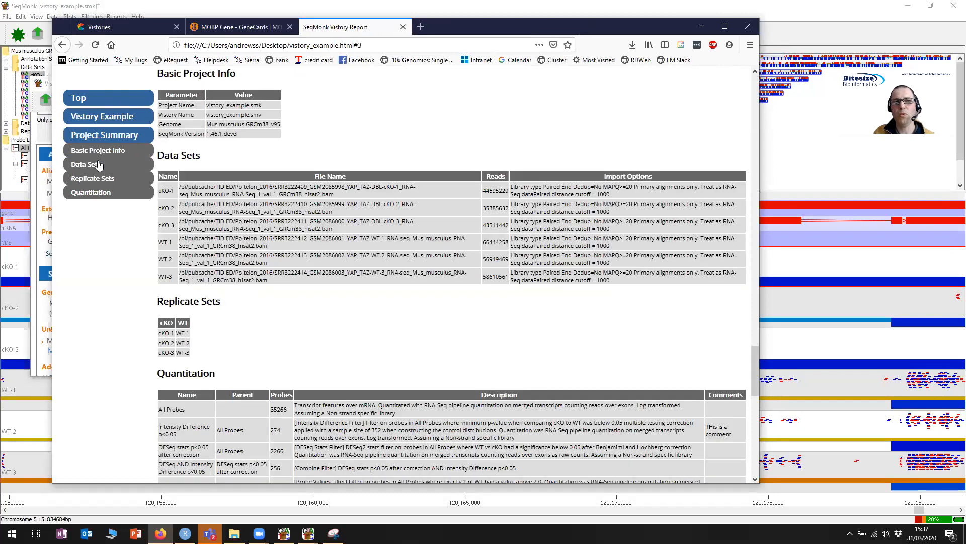
click(99, 166)
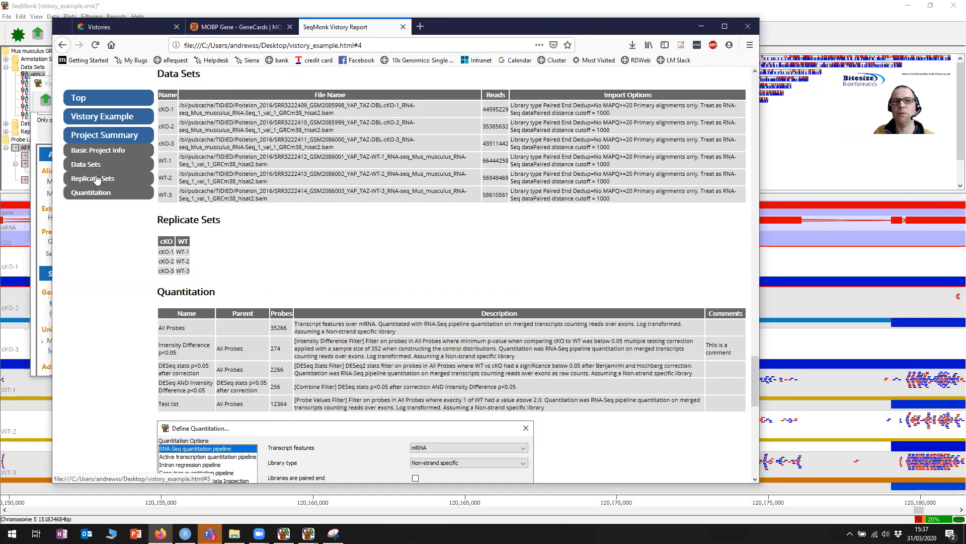
click(97, 179)
scroll(97, 179, up, 15)
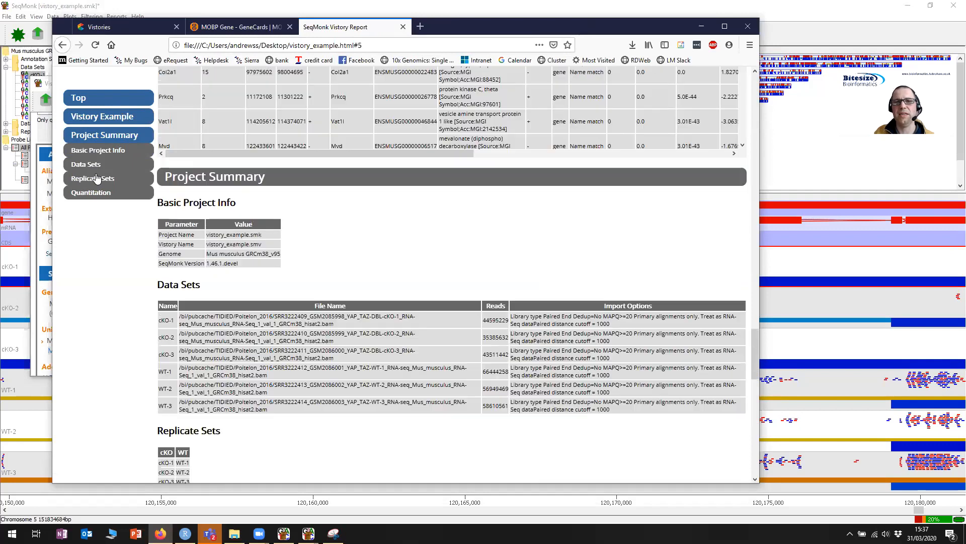
Examine the scrollable annotated probe report table and the data store statistics in the HTML report
scroll(98, 179, down, 4)
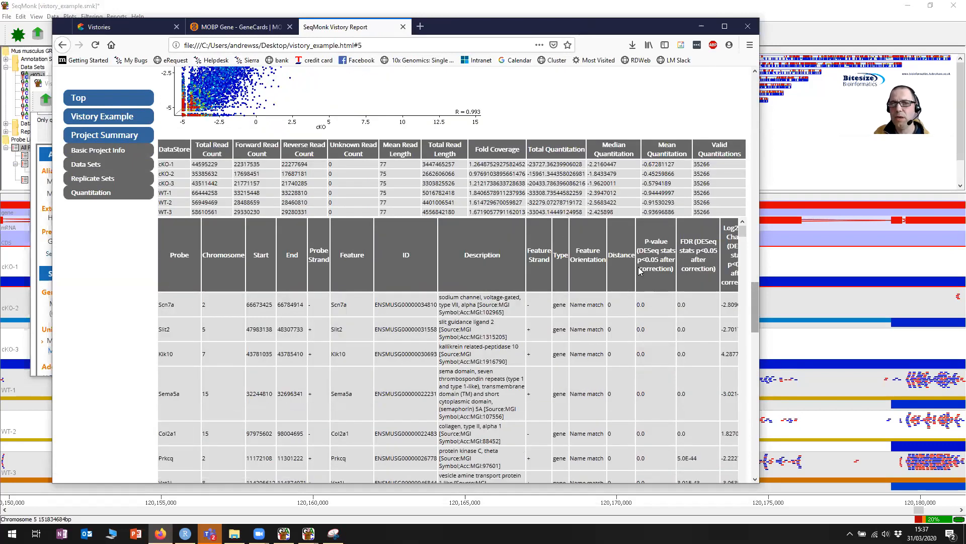
mouse_move(742, 231)
mouse_down()
mouse_move(745, 274)
mouse_move(741, 229)
mouse_up()
scroll(623, 278, down, 1)
scroll(624, 278, down, 3)
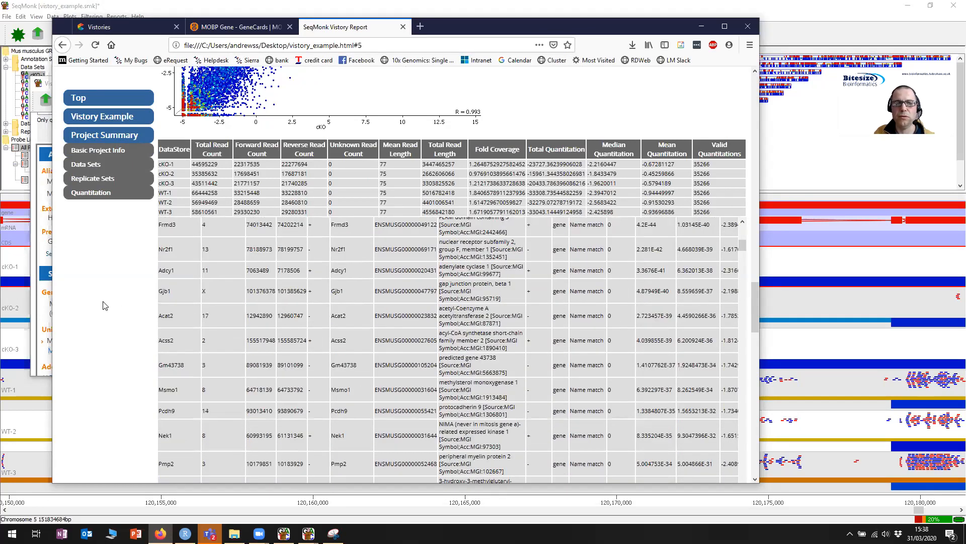
scroll(234, 407, down, 3)
mouse_move(247, 413)
mouse_down()
mouse_move(566, 436)
mouse_move(232, 414)
mouse_up()
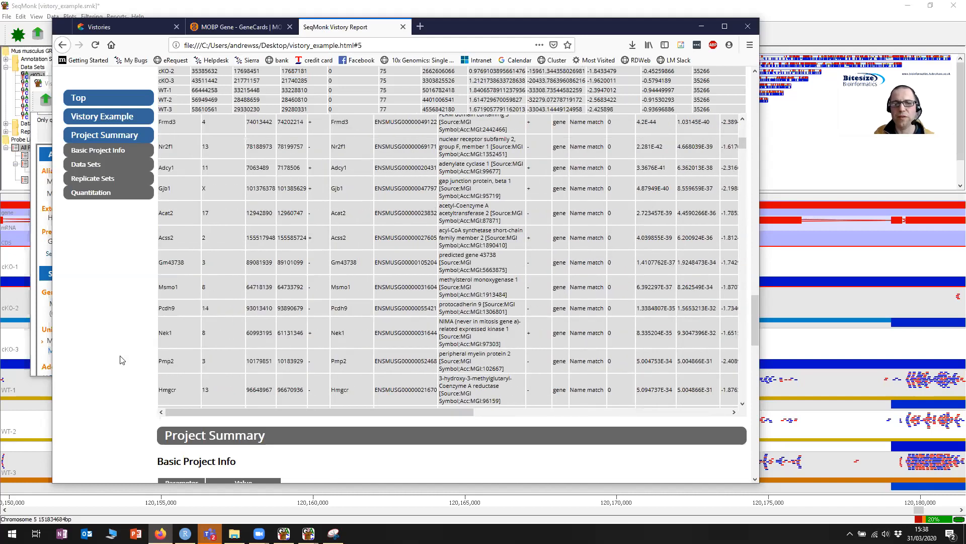
scroll(144, 361, down, 3)
View the annotated scatter plot in the report and pan sideways across the genome view image and back
scroll(149, 362, up, 20)
scroll(166, 361, down, 6)
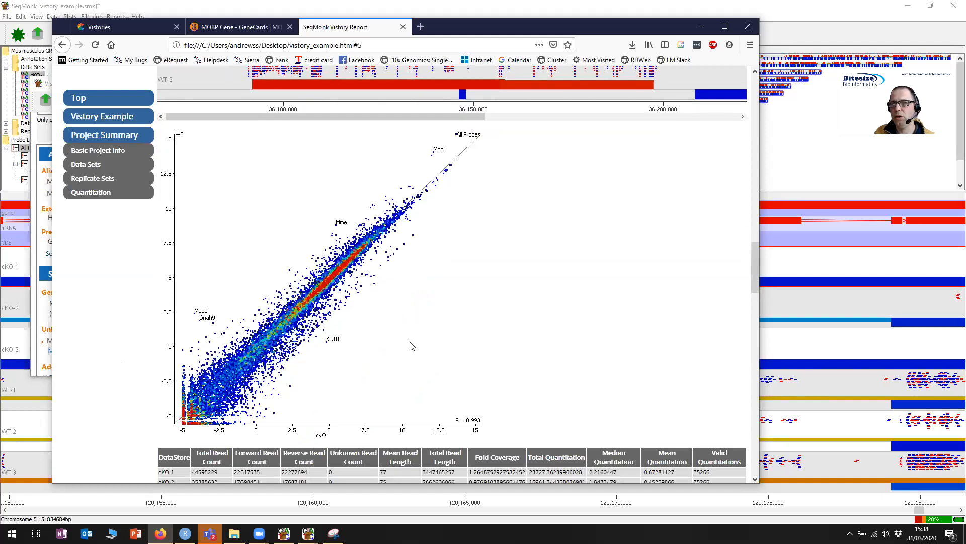
scroll(390, 313, up, 7)
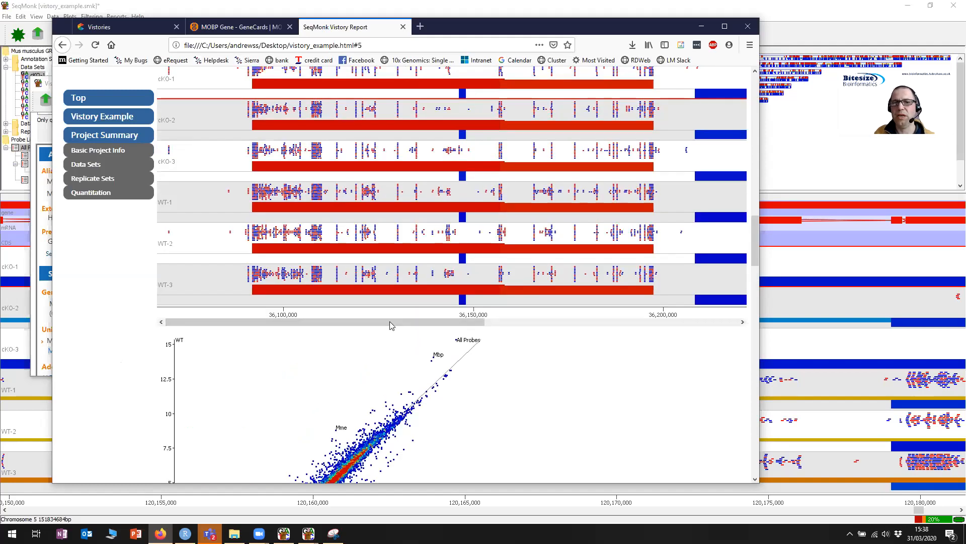
drag(389, 321, 675, 324)
drag(556, 322, 330, 325)
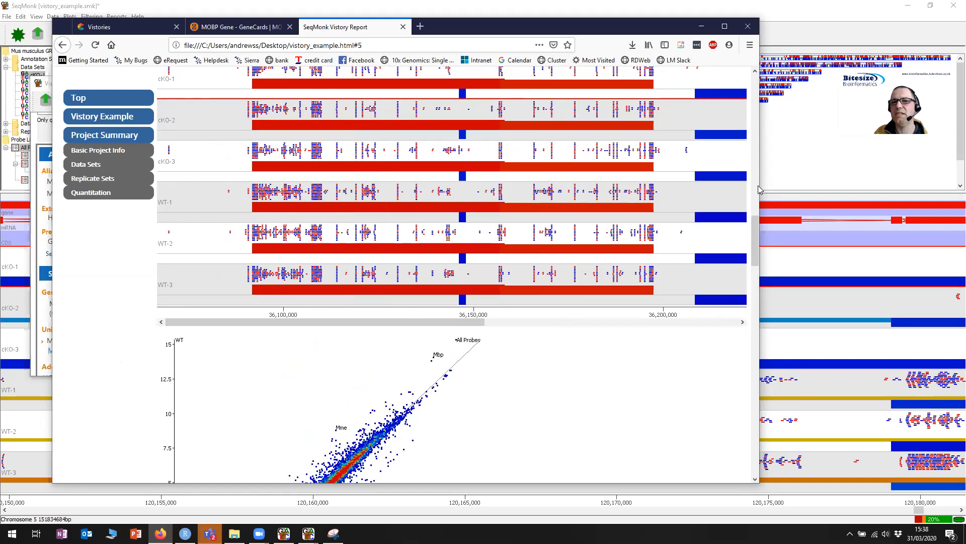
Widen the browser window to show more of the genome view image, and return to the beginning of the report
drag(757, 185, 931, 185)
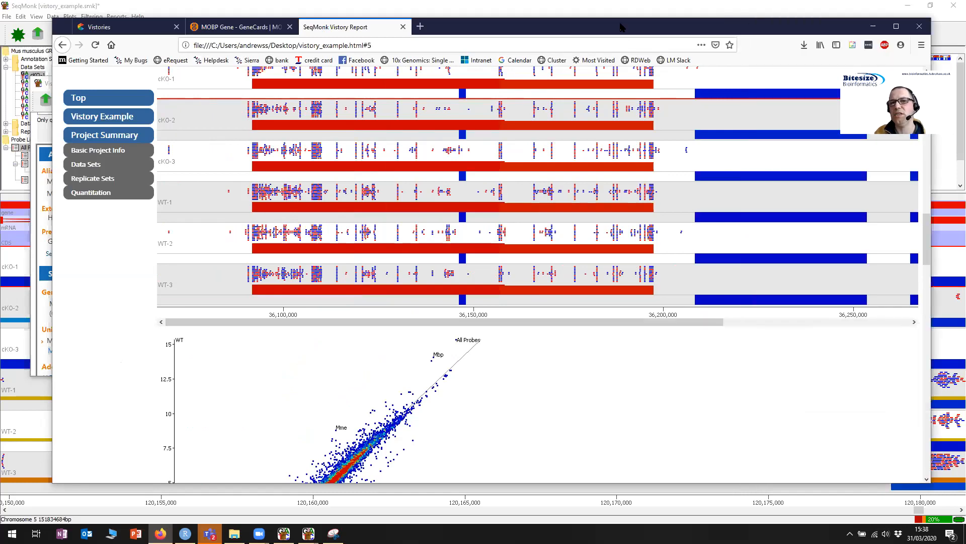
drag(621, 25, 580, 24)
scroll(544, 224, up, 2)
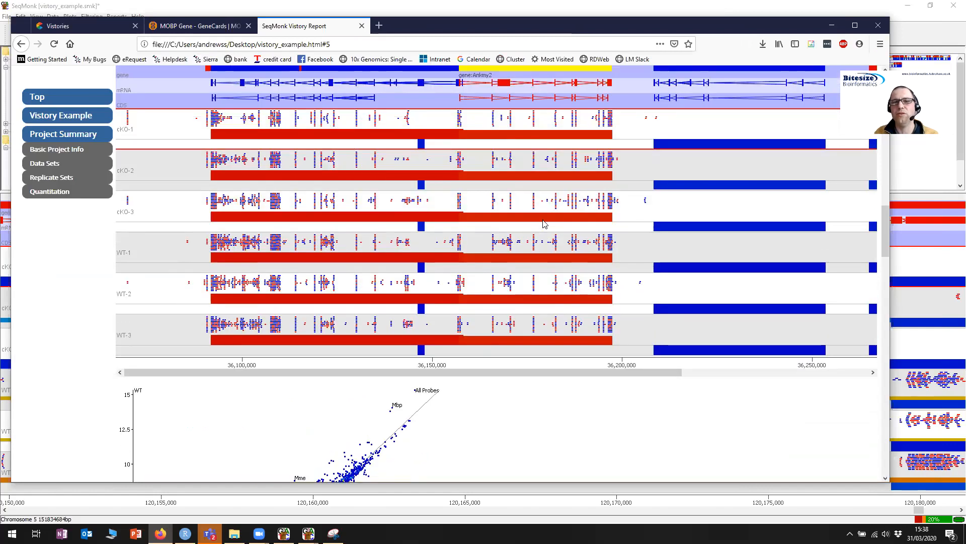
scroll(544, 224, up, 10)
scroll(544, 224, up, 10)
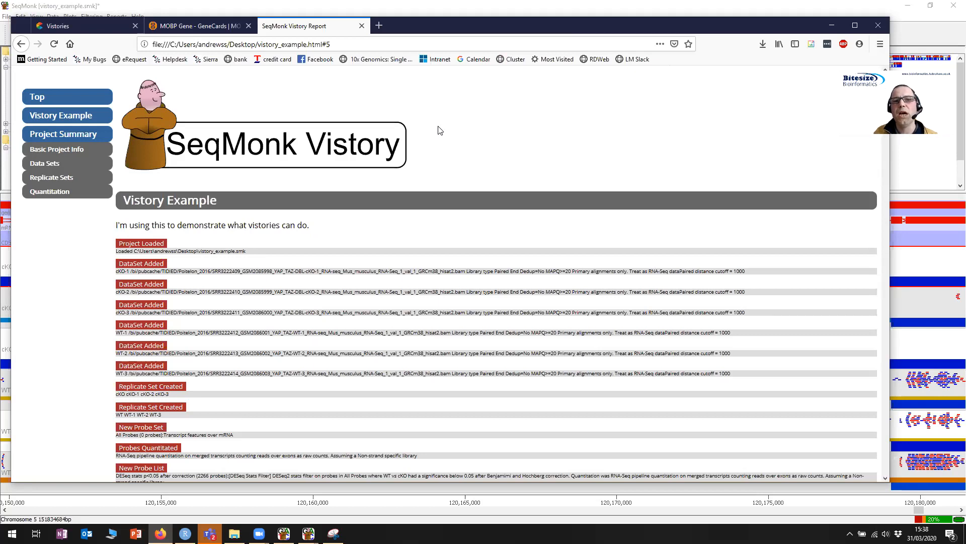
click(379, 26)
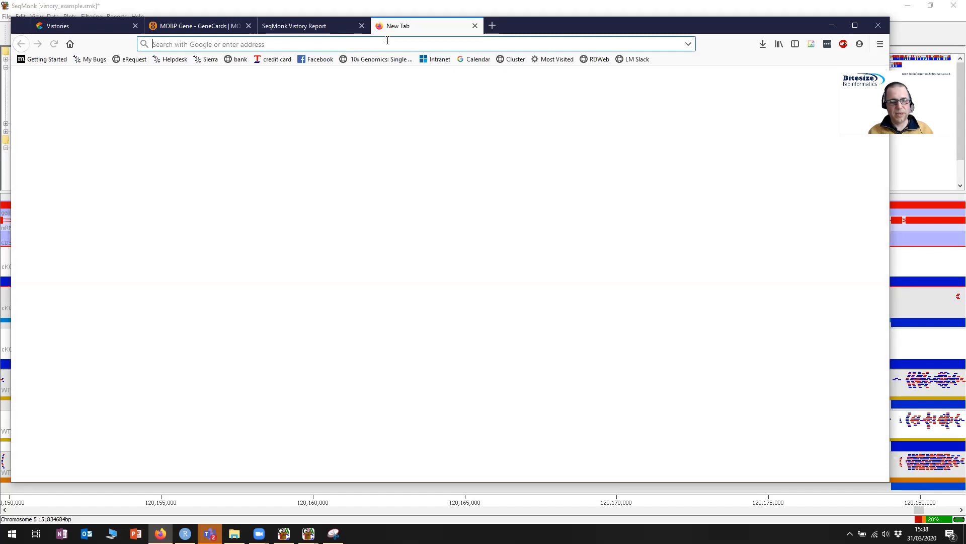
text(www.b)
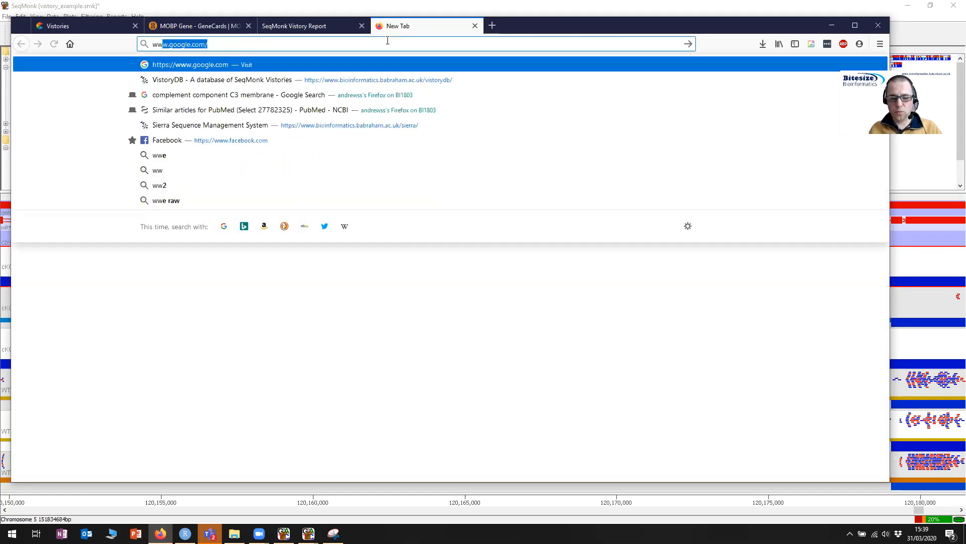
text(ioinformatics.babraham.ac.uk/)
key(Right)
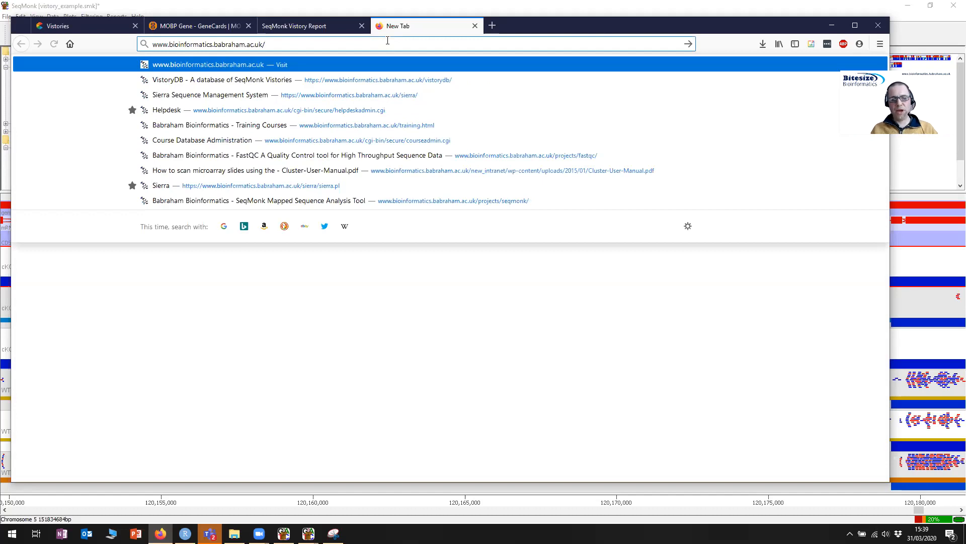
text(vistorydb/)
key(Right)
key(Return)
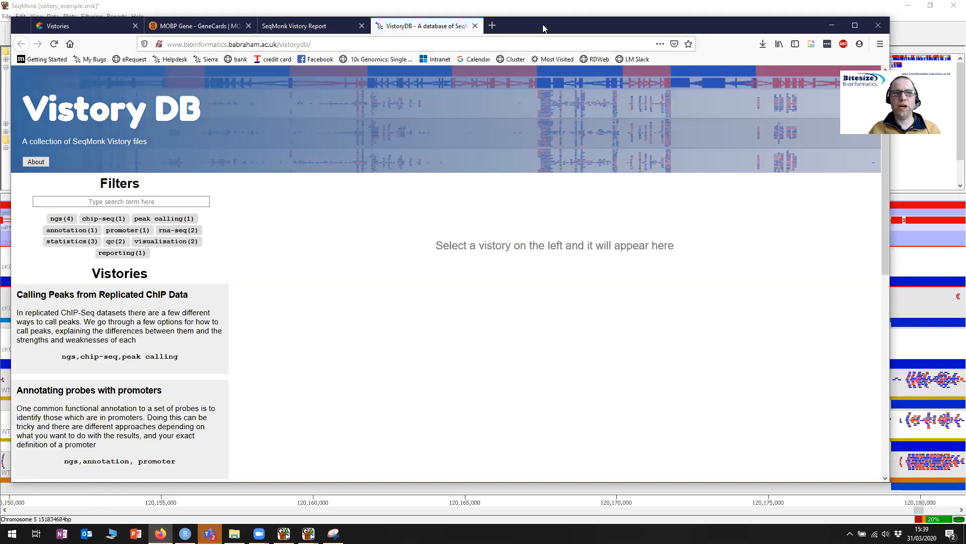
Look through the filter tags and the list of available Vistories on the Vistory DB page
drag(534, 21, 527, 16)
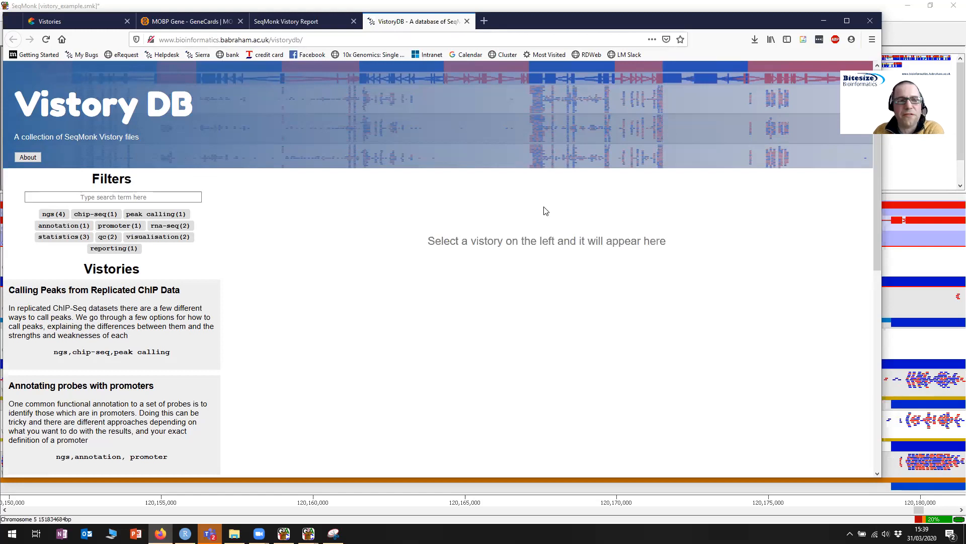
scroll(304, 332, down, 8)
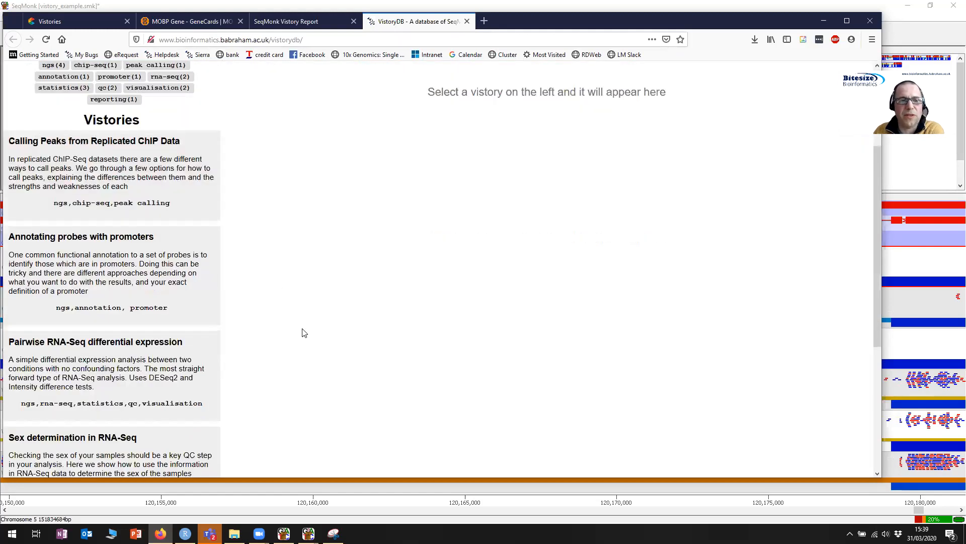
scroll(304, 333, up, 6)
scroll(304, 332, up, 2)
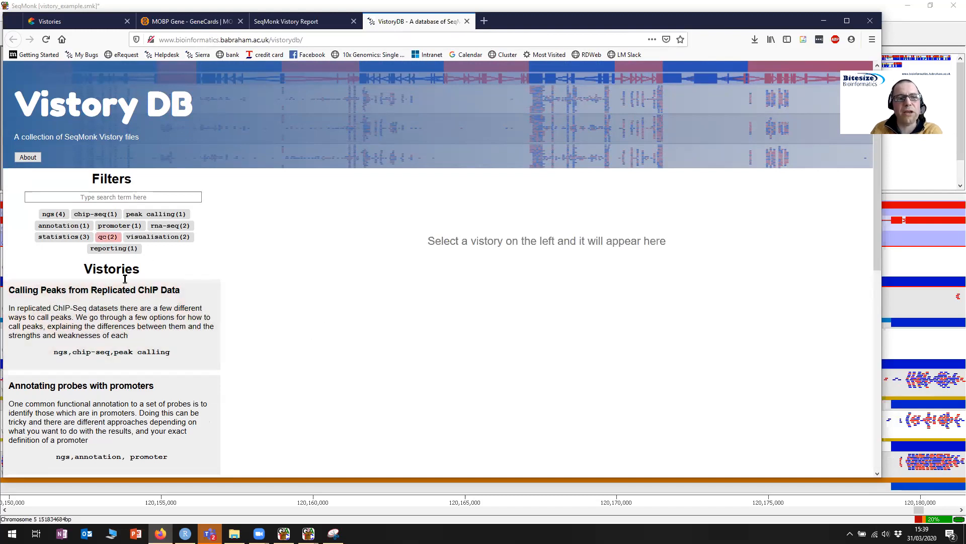
Search the Vistories for "rna" and clear the search term
click(120, 197)
text(rna)
key(Return)
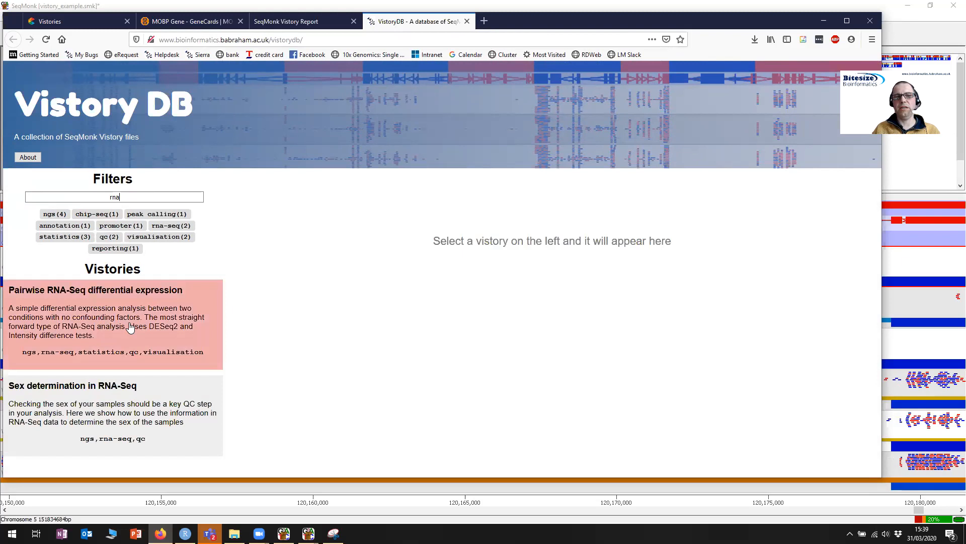
double_click(104, 198)
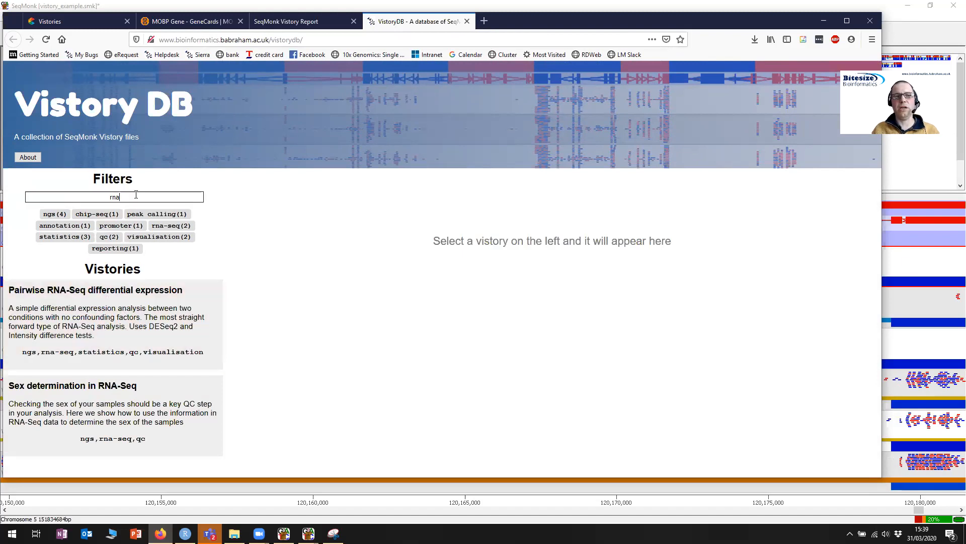
key(BackSpace)
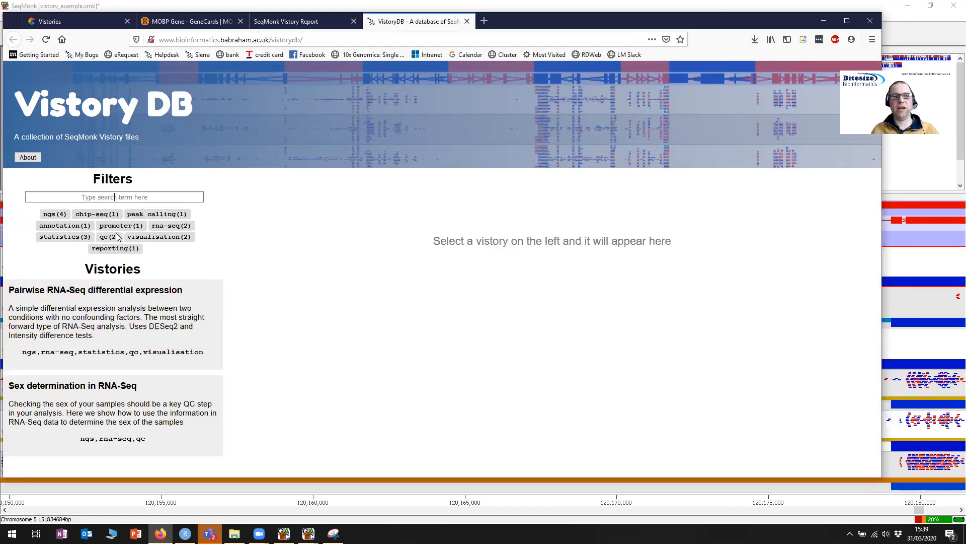
Filter the Vistories by the qc tag, then remove the filter and look over the full list
click(114, 238)
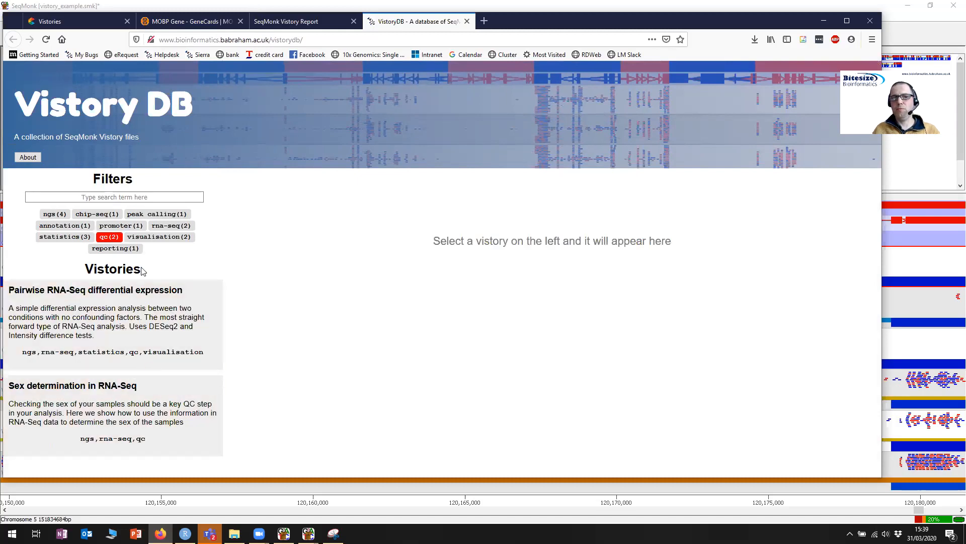
click(109, 237)
scroll(154, 328, down, 4)
scroll(155, 336, up, 5)
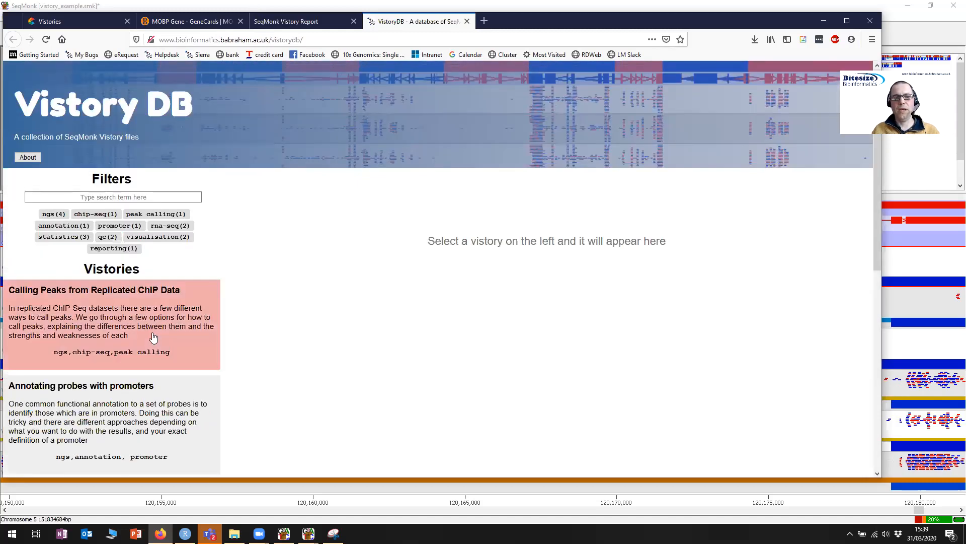
Open the "Pairwise RNA-Seq differential expression" Vistory and view its introduction and project summary
scroll(155, 336, down, 2)
scroll(154, 337, down, 1)
click(125, 406)
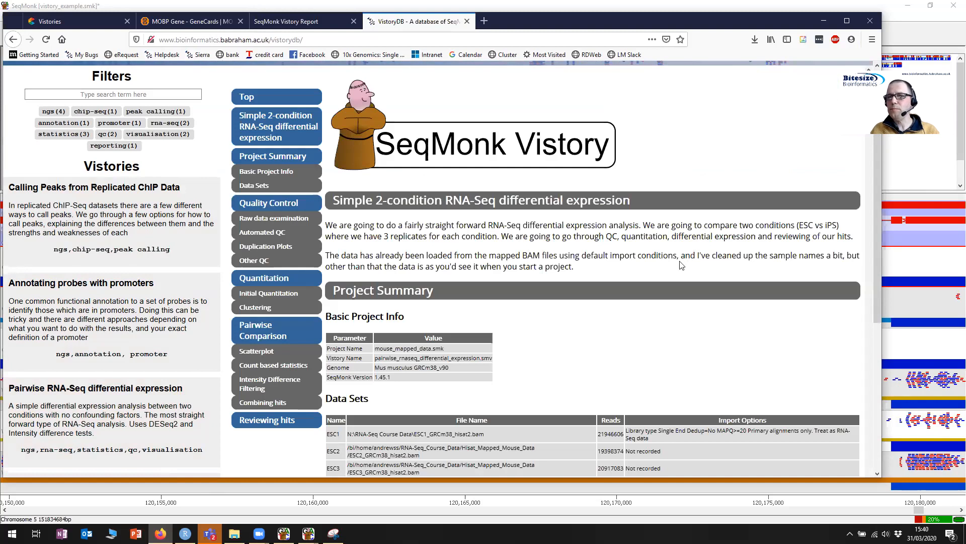
scroll(681, 265, down, 2)
scroll(682, 265, up, 2)
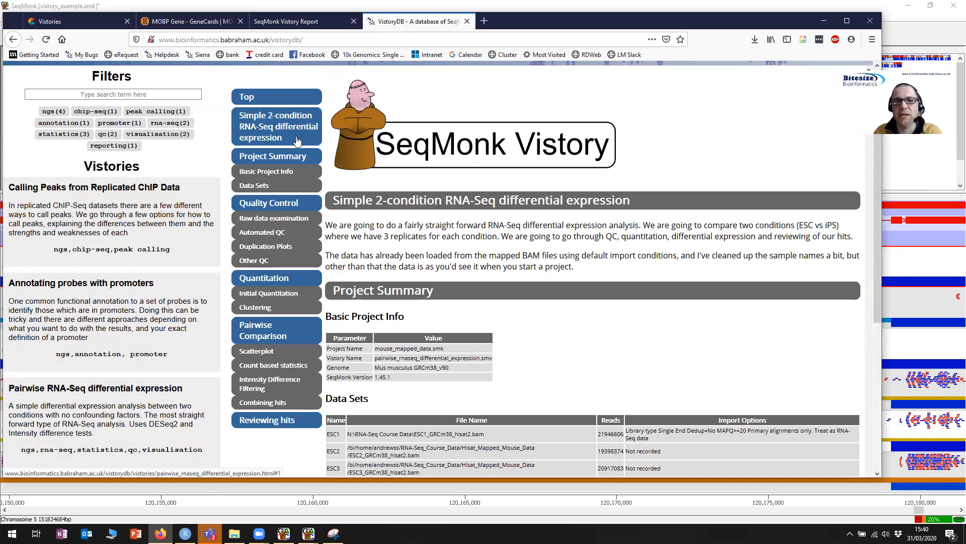
Go to the Quality Control section and examine the raw data genome views and their comments down to Automated QC
click(281, 204)
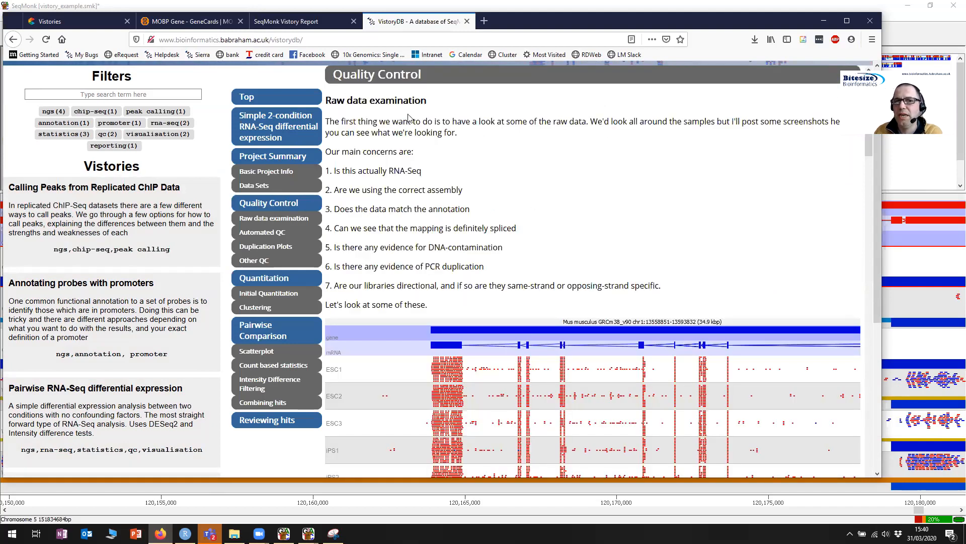
scroll(538, 284, down, 4)
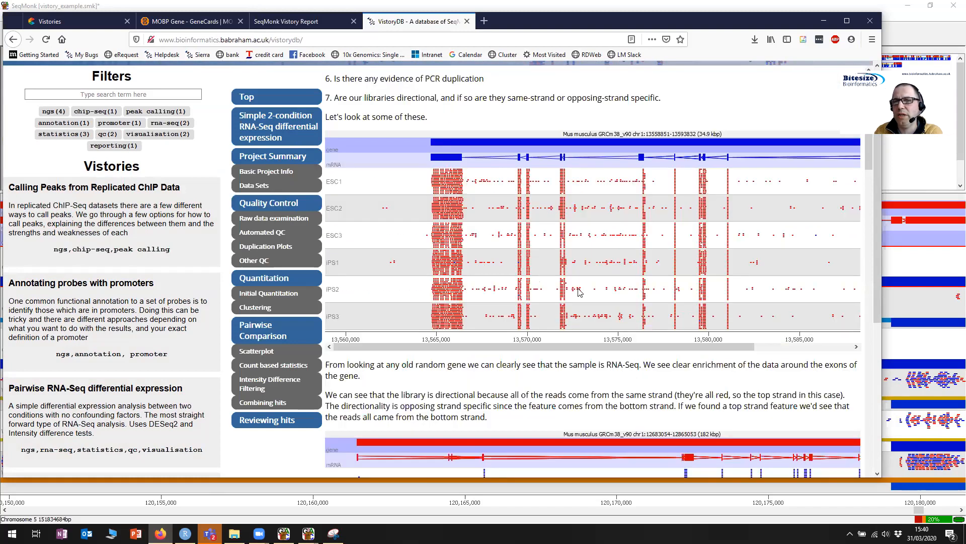
scroll(700, 338, right, 2)
scroll(515, 343, left, 2)
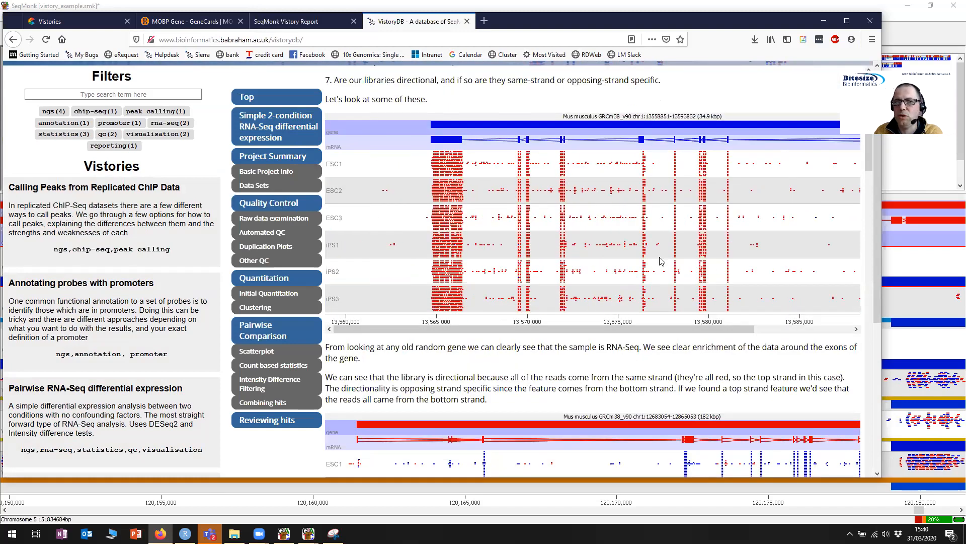
scroll(648, 285, down, 1)
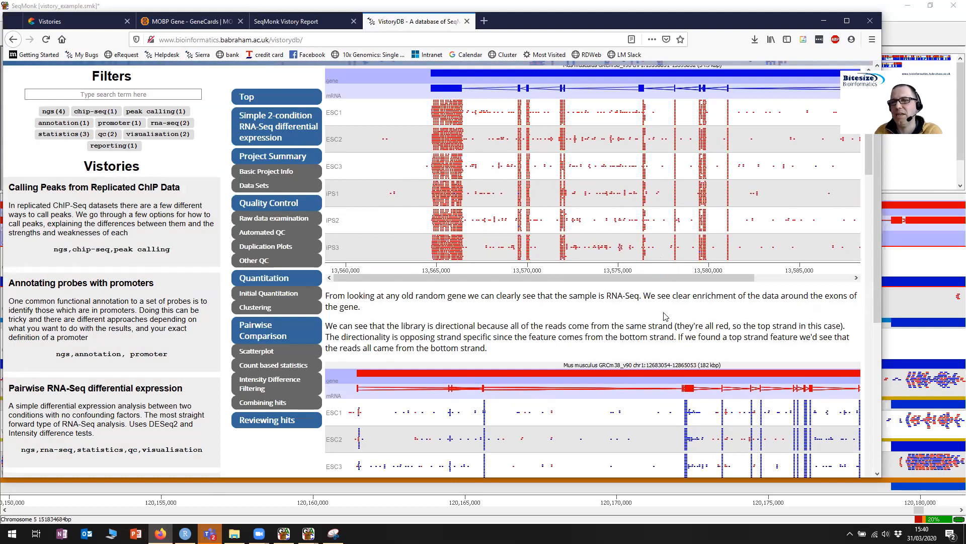
scroll(665, 316, down, 5)
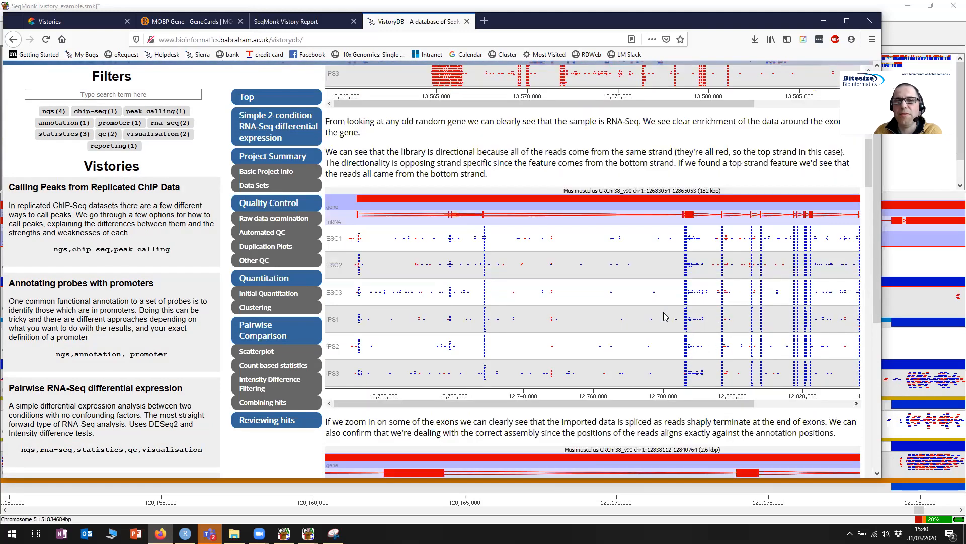
scroll(664, 316, down, 3)
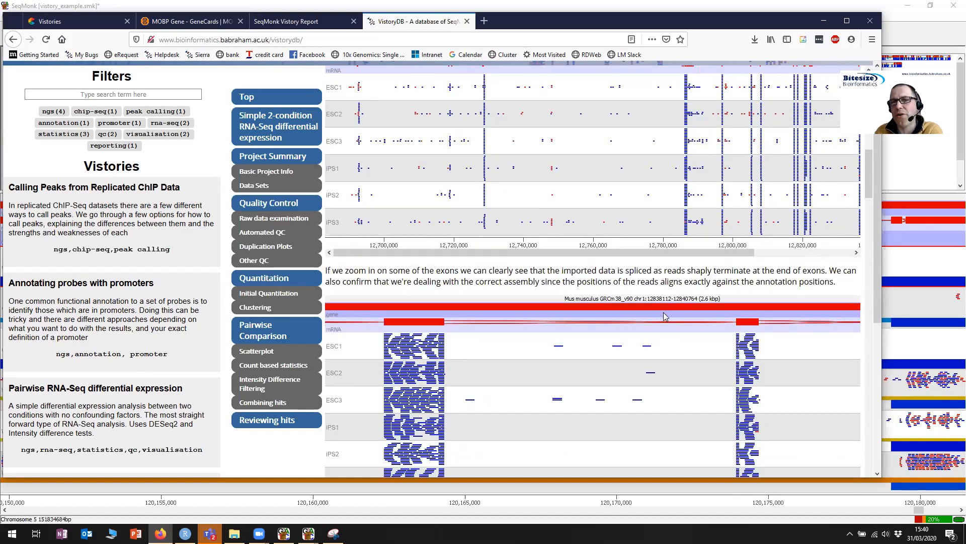
scroll(665, 316, down, 1)
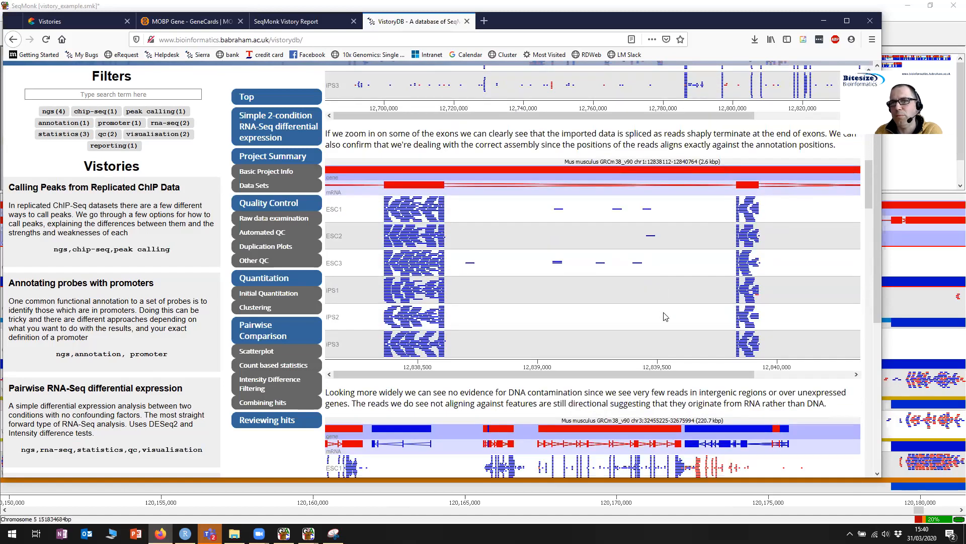
scroll(666, 316, down, 6)
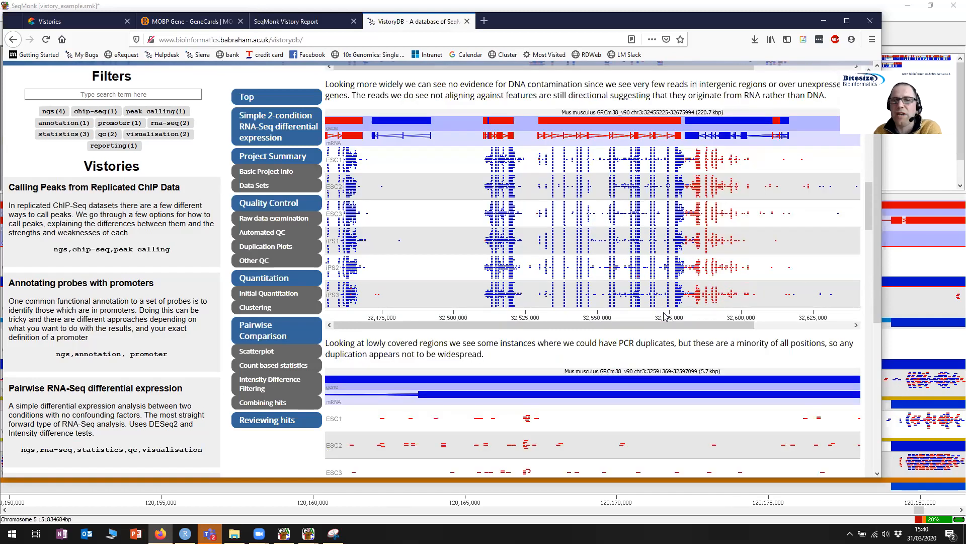
scroll(665, 316, down, 7)
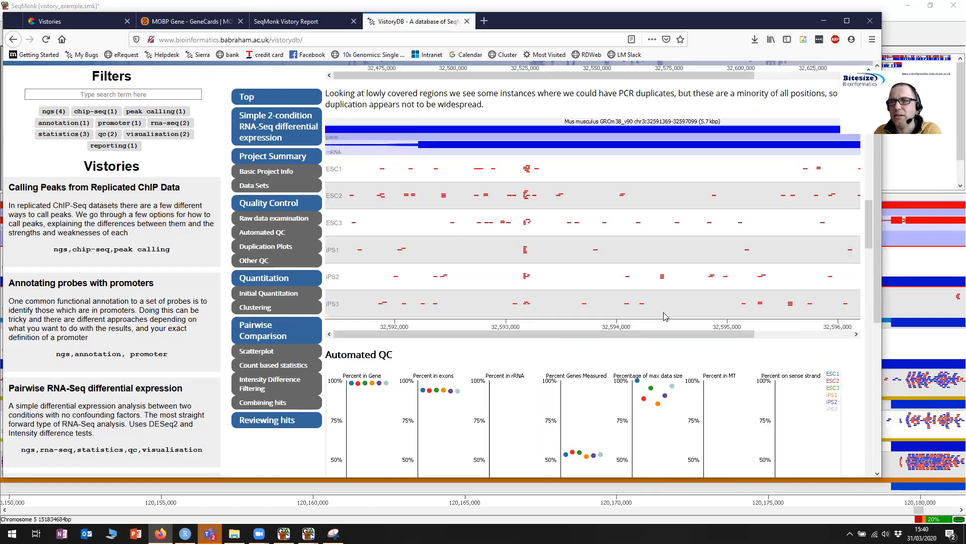
Return to the introduction of the example Vistory and close the Vistory DB browser tab
scroll(665, 316, up, 5)
scroll(664, 316, up, 20)
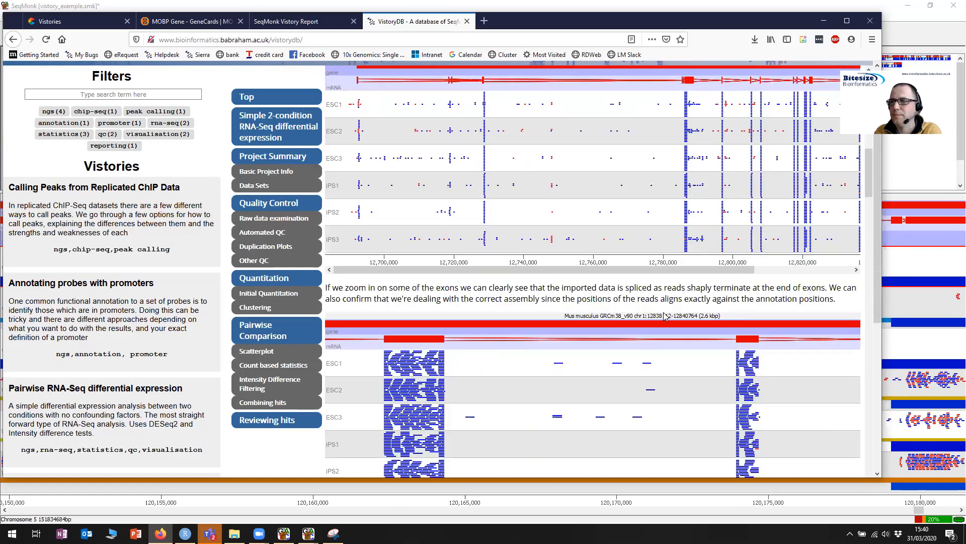
scroll(665, 316, up, 6)
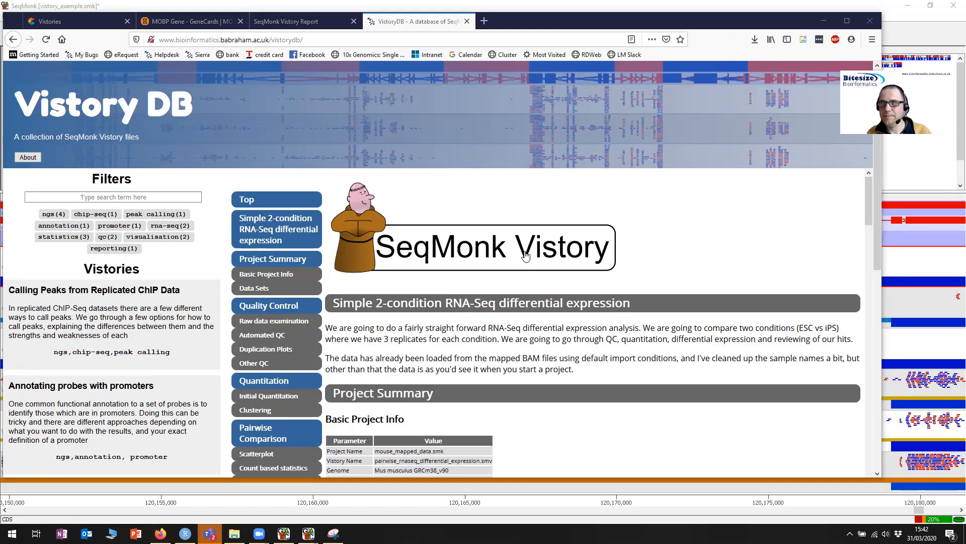
scroll(576, 251, down, 4)
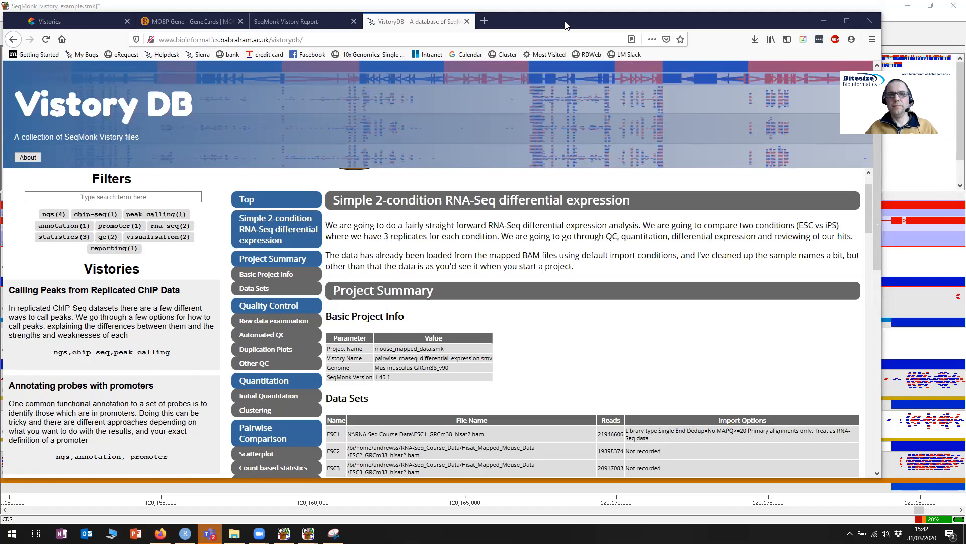
click(467, 21)
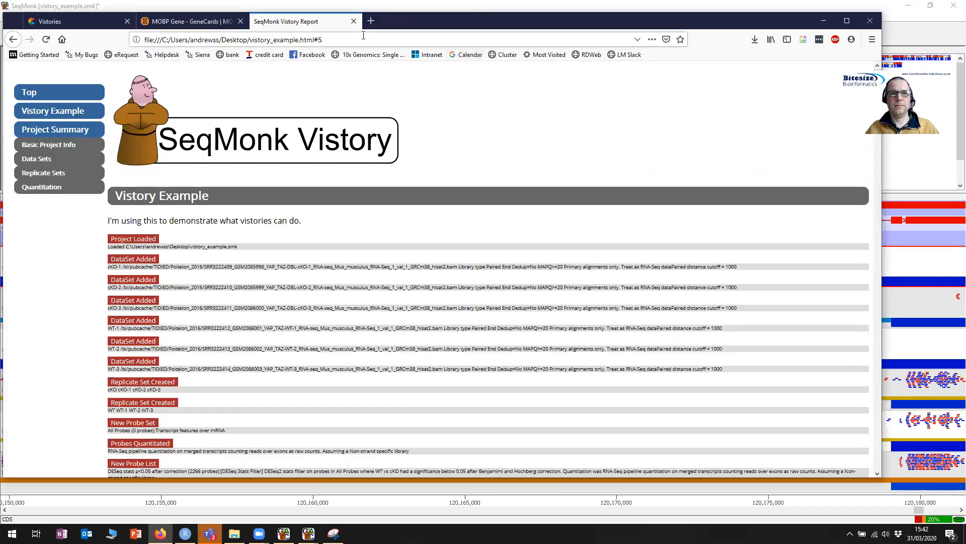